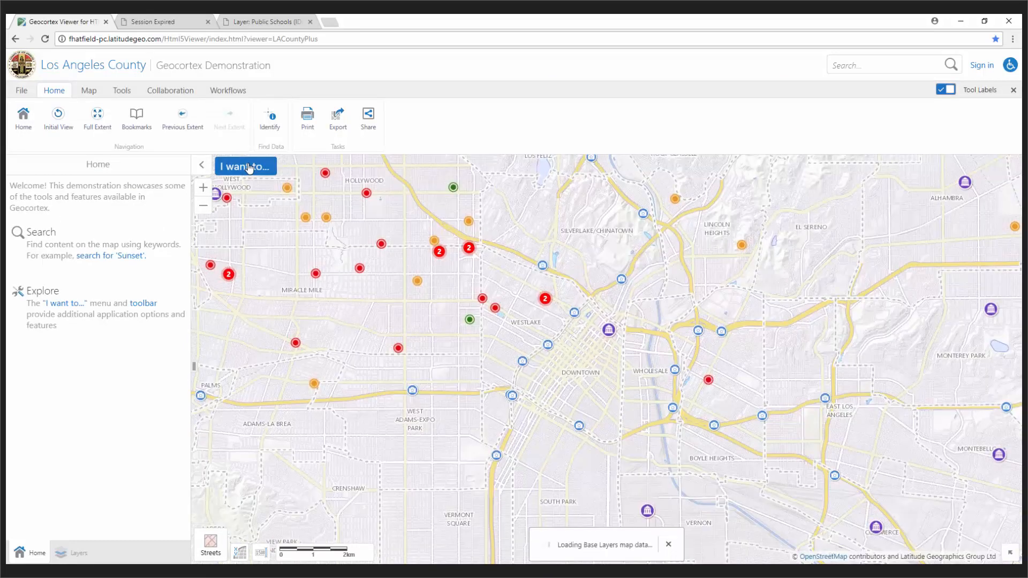
Step: Start the 'Create a tax parcel report' task from the 'I want to...' menu
left_click(245, 168)
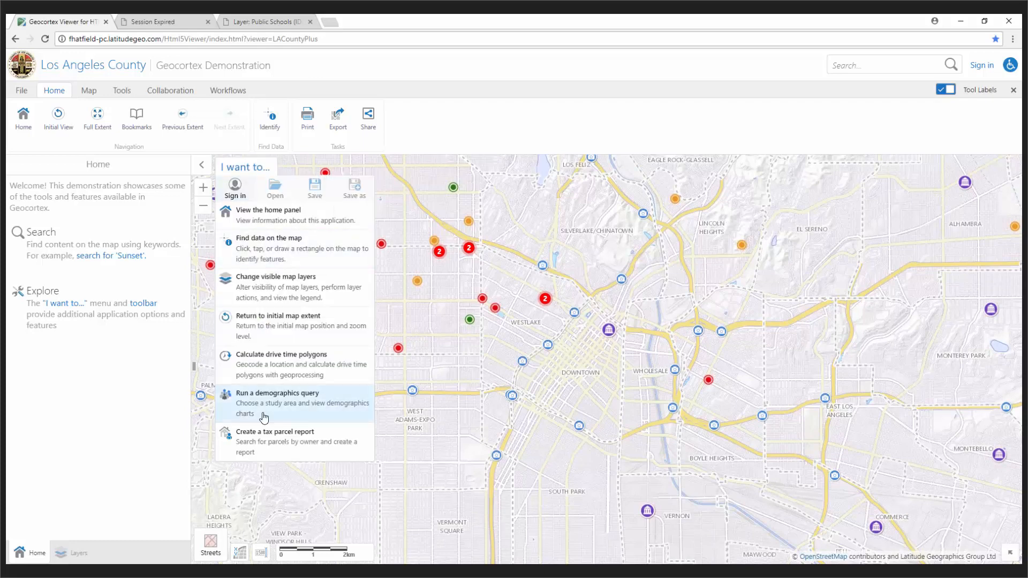
left_click(267, 438)
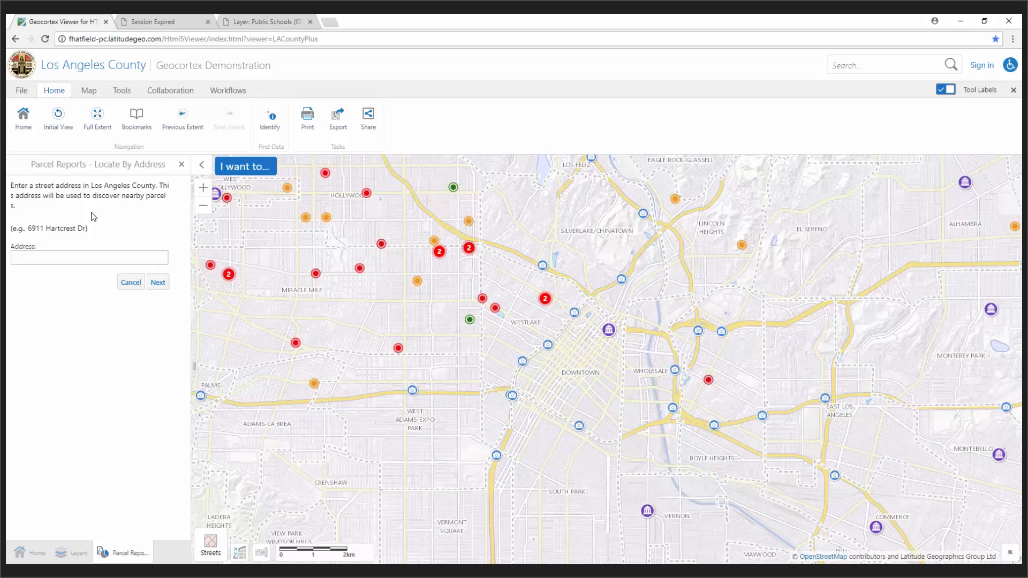
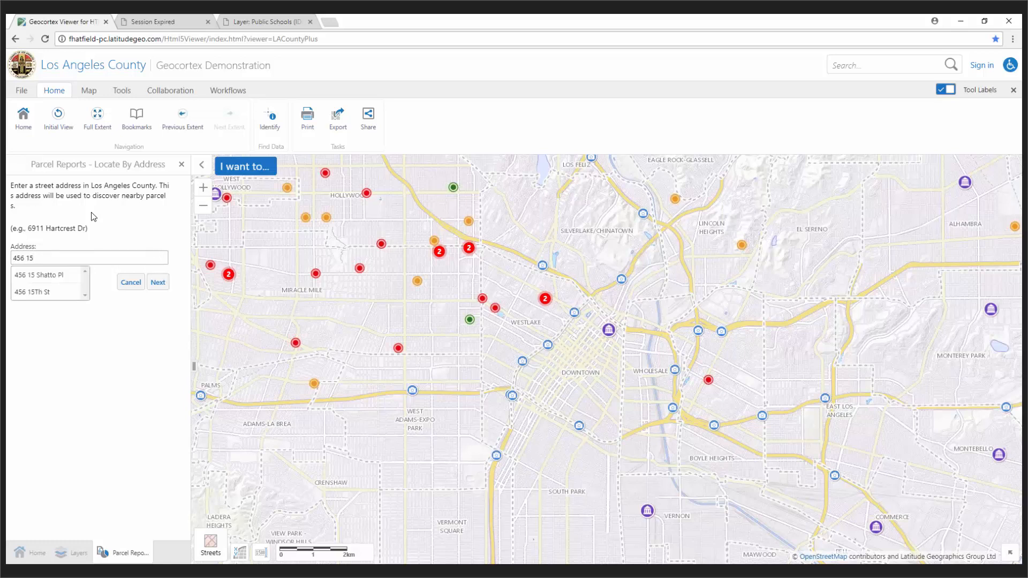
left_click(34, 296)
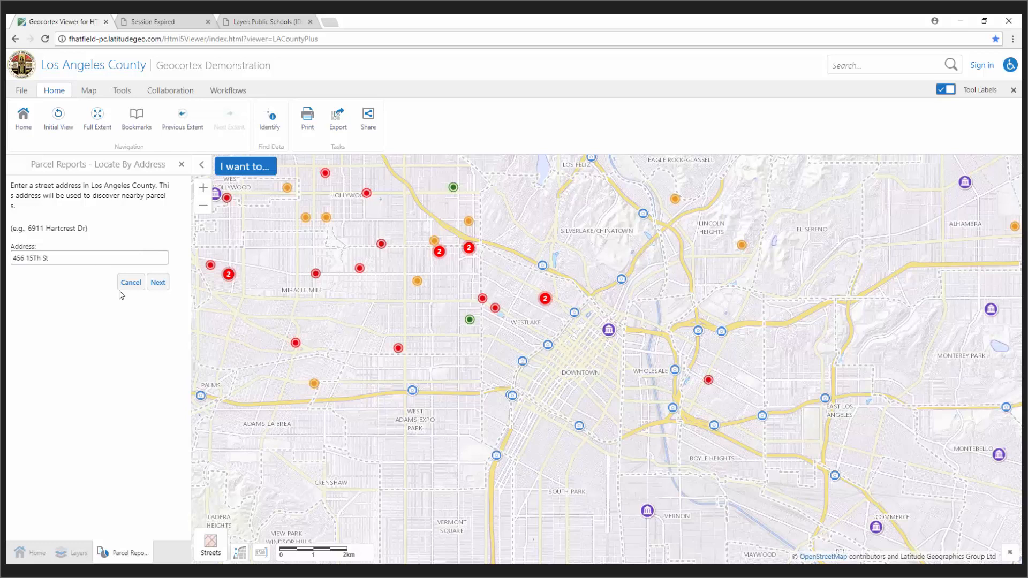
left_click(158, 284)
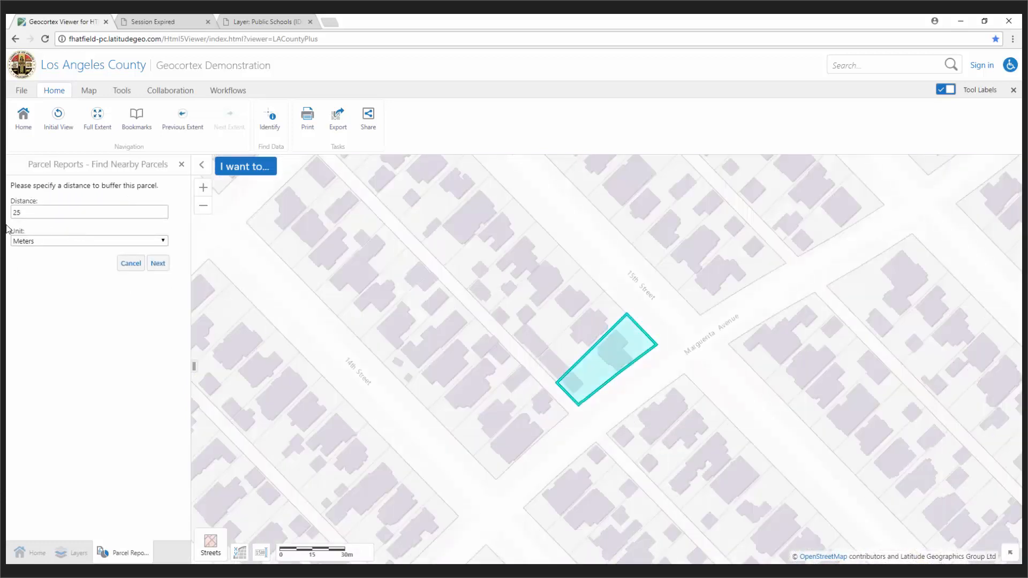
left_click(159, 264)
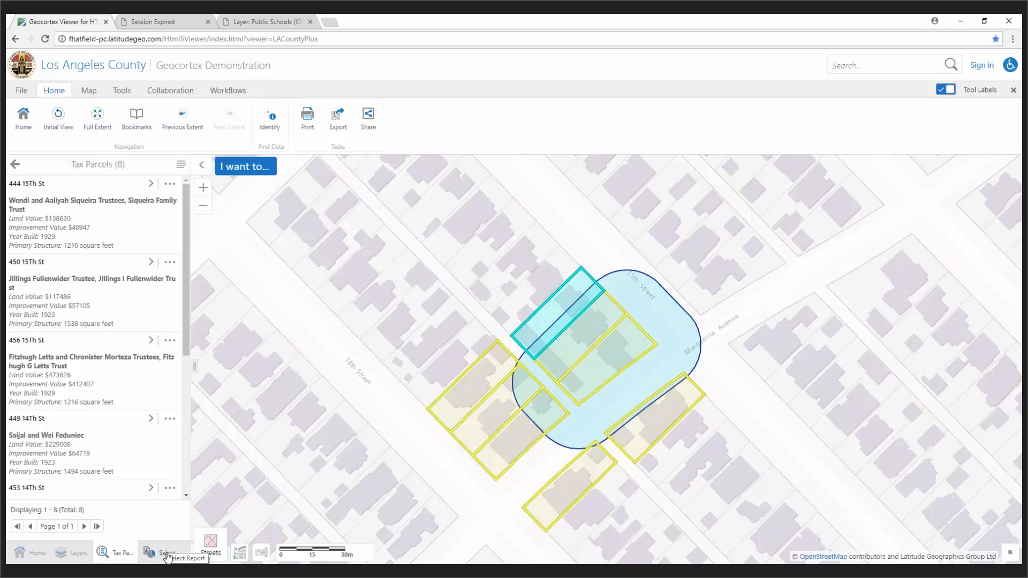
Step: Run the Simple Parcel report on the buffered parcels and open the resulting PDF
left_click(166, 555)
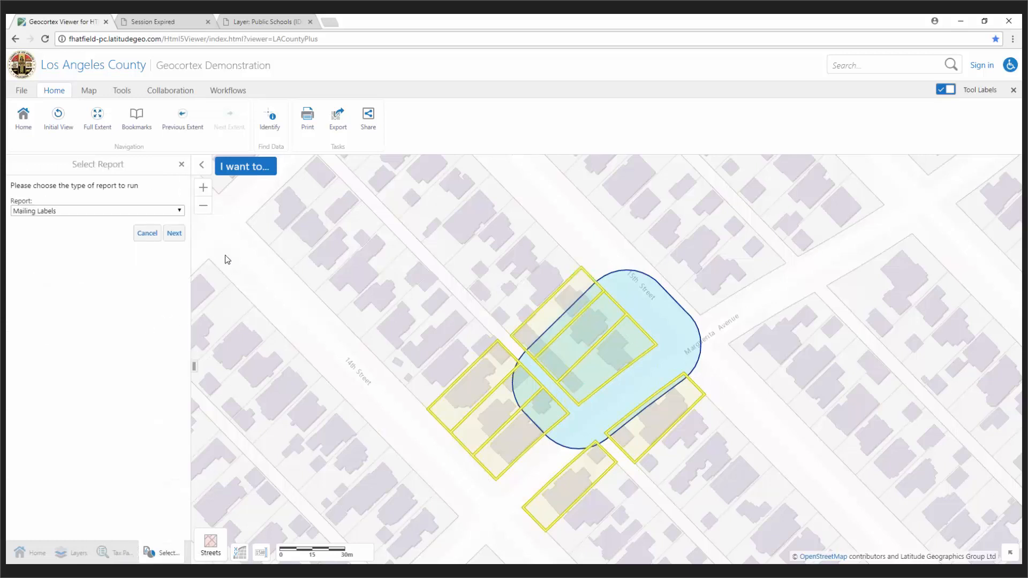
left_click(180, 211)
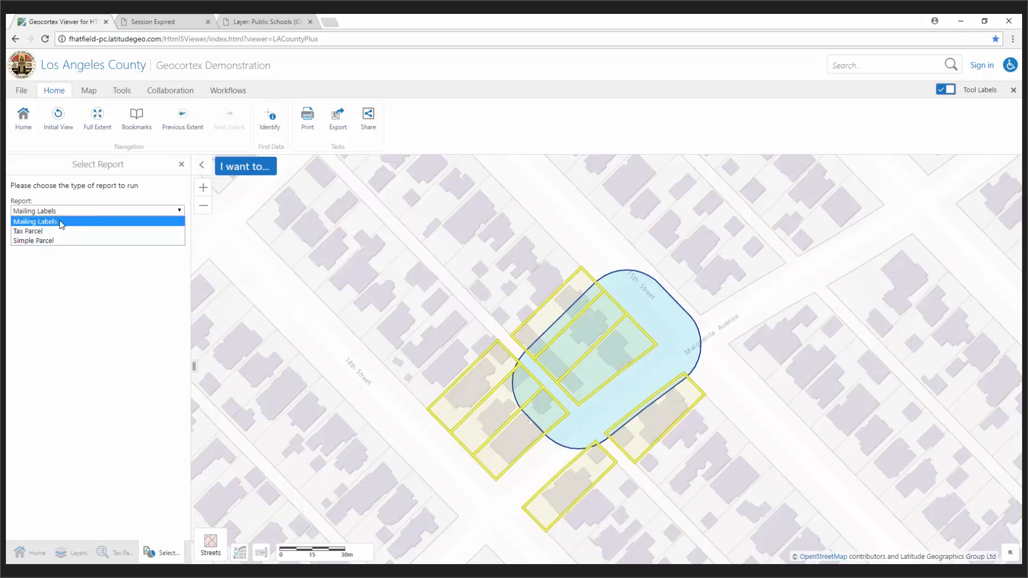
left_click(42, 245)
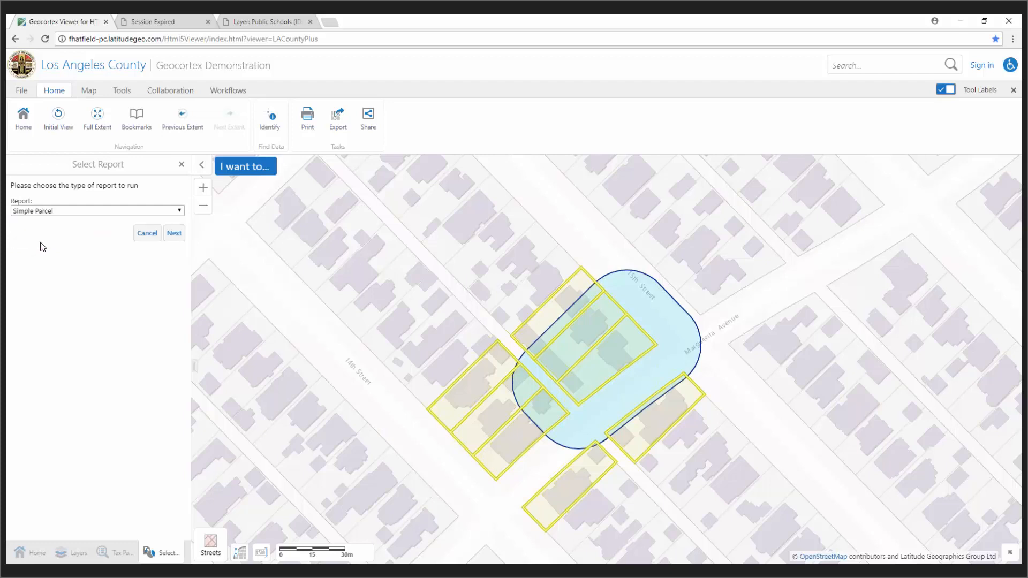
left_click(173, 235)
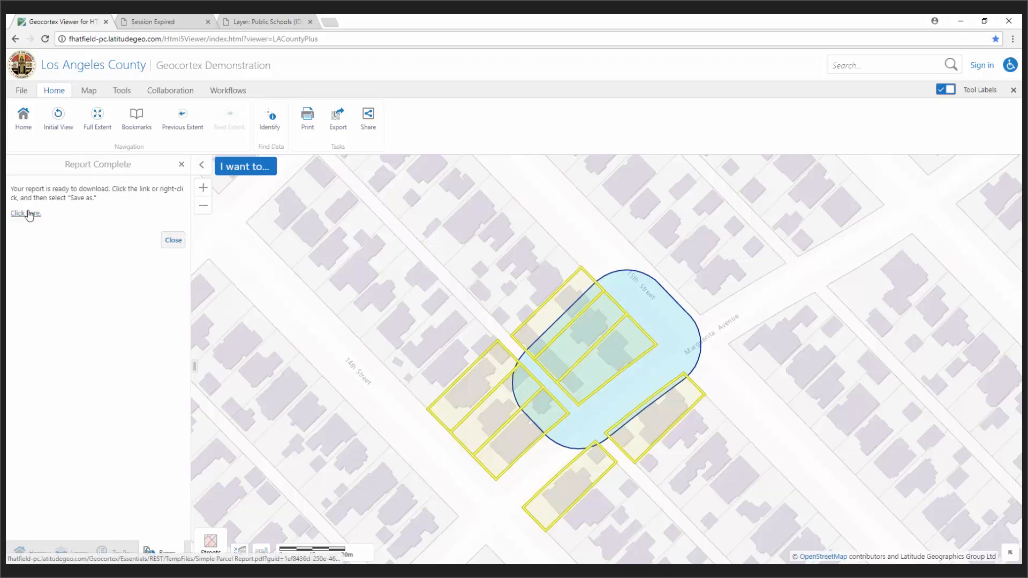
left_click(28, 214)
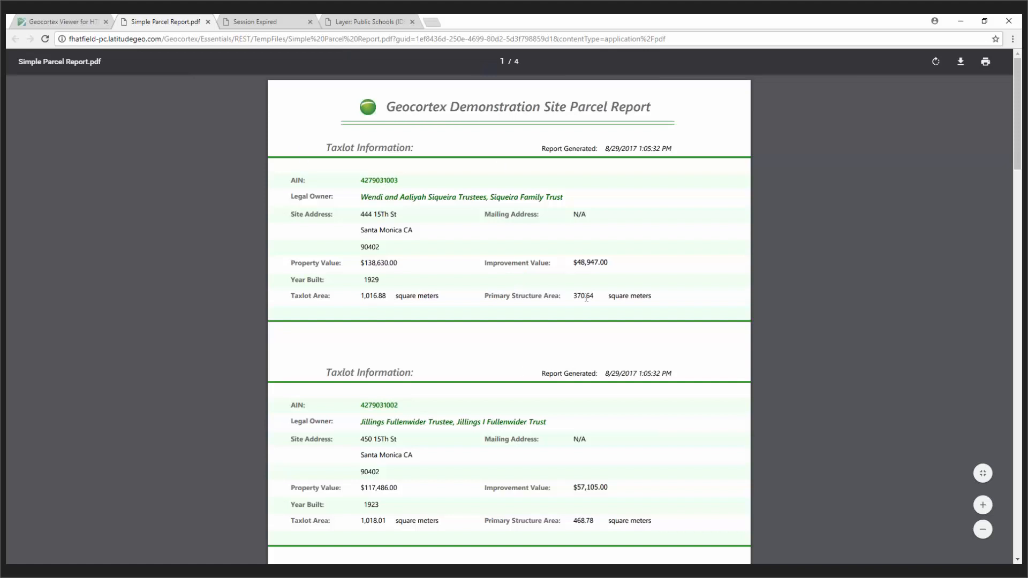
Step: Review the report, selecting the owner name, $229,008.00 value and 1923 build year, then close it
scroll(640, 293, "down", 3)
scroll(640, 293, "down", 10)
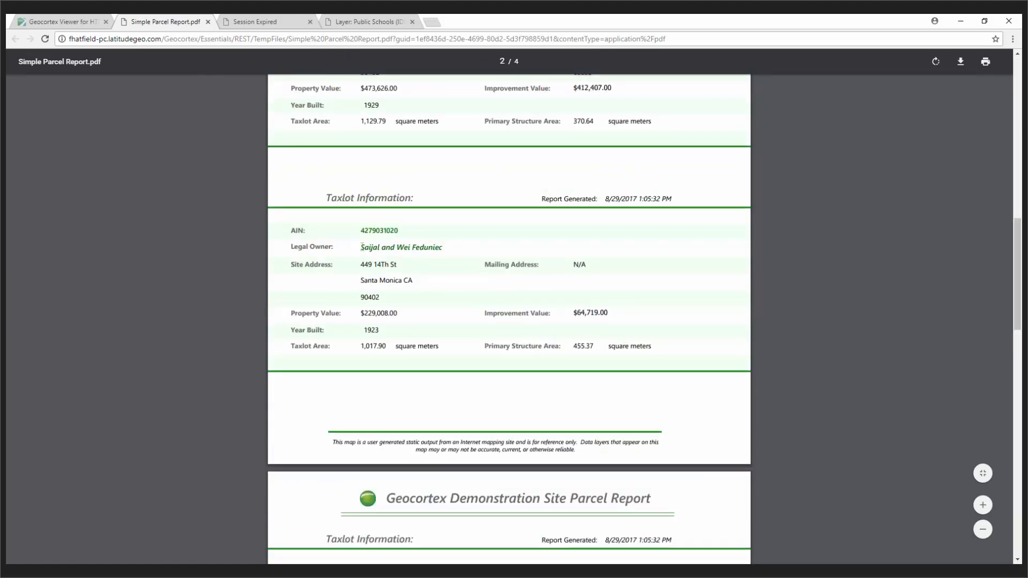
left_click_drag(362, 246, 443, 248)
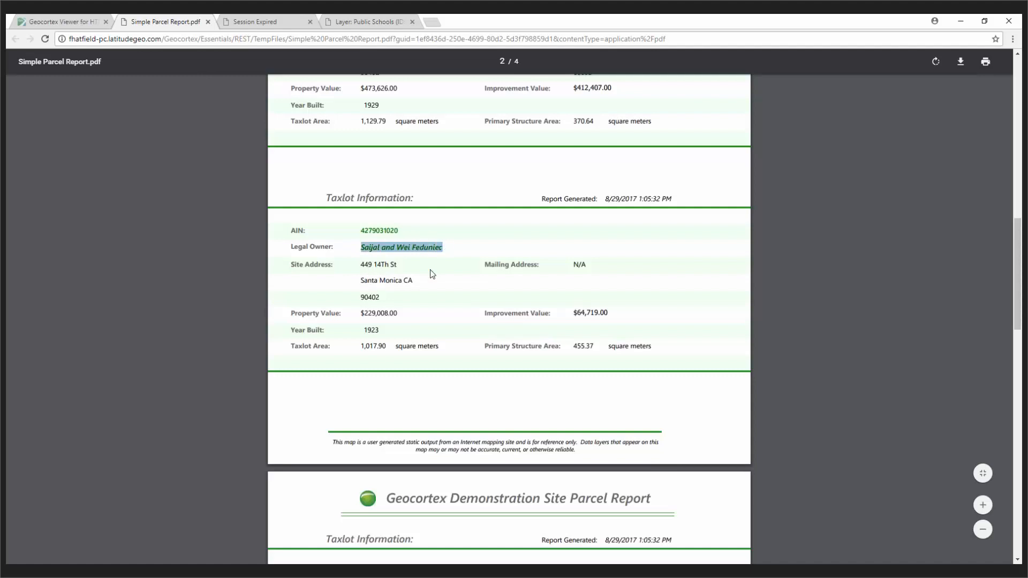
left_click_drag(358, 313, 420, 314)
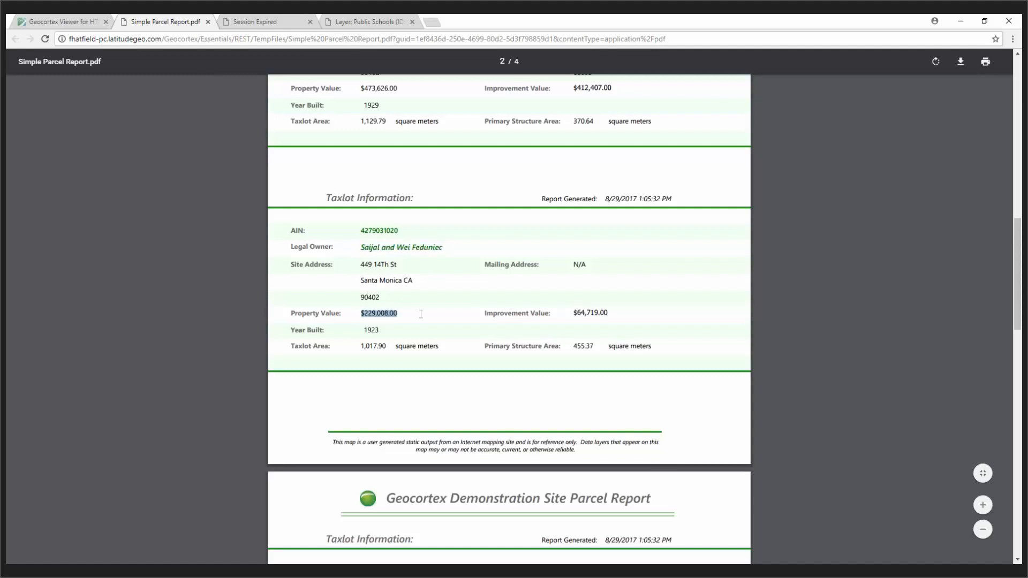
double_click(373, 331)
scroll(523, 344, "up", 15)
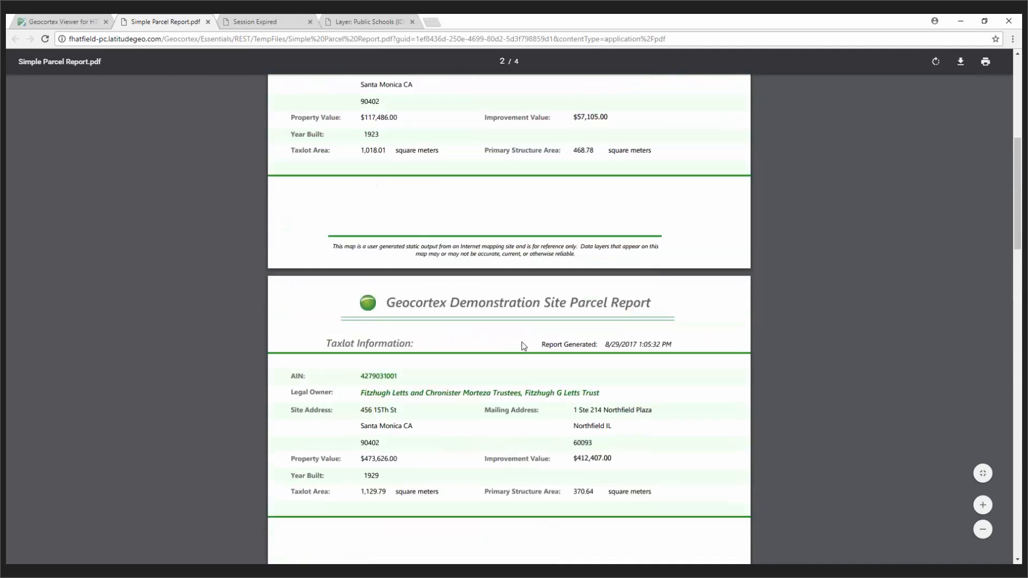
left_click(200, 22)
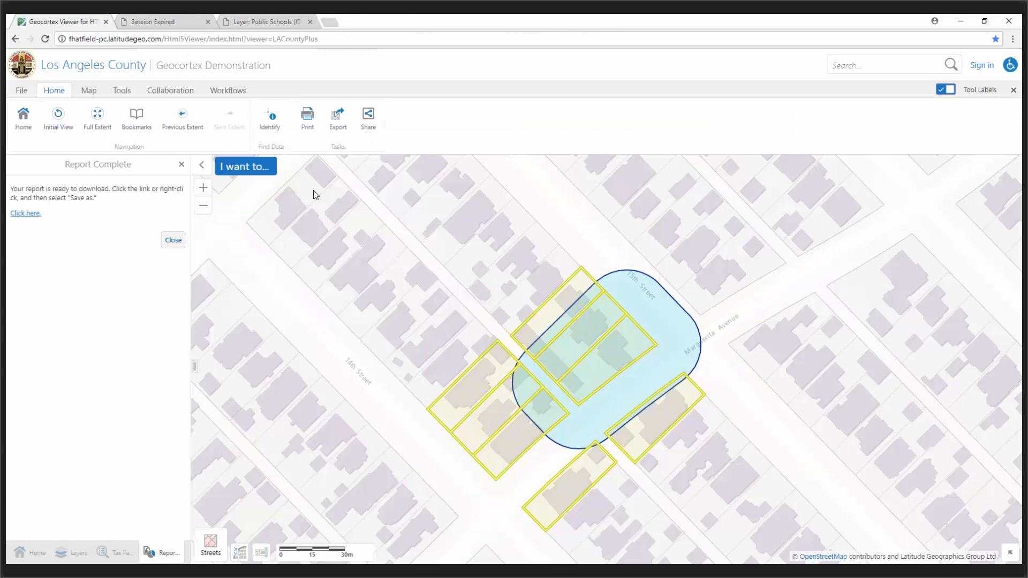
Step: Open Print Map and reposition the map so the locked print area frames the buffered parcels
left_click(308, 119)
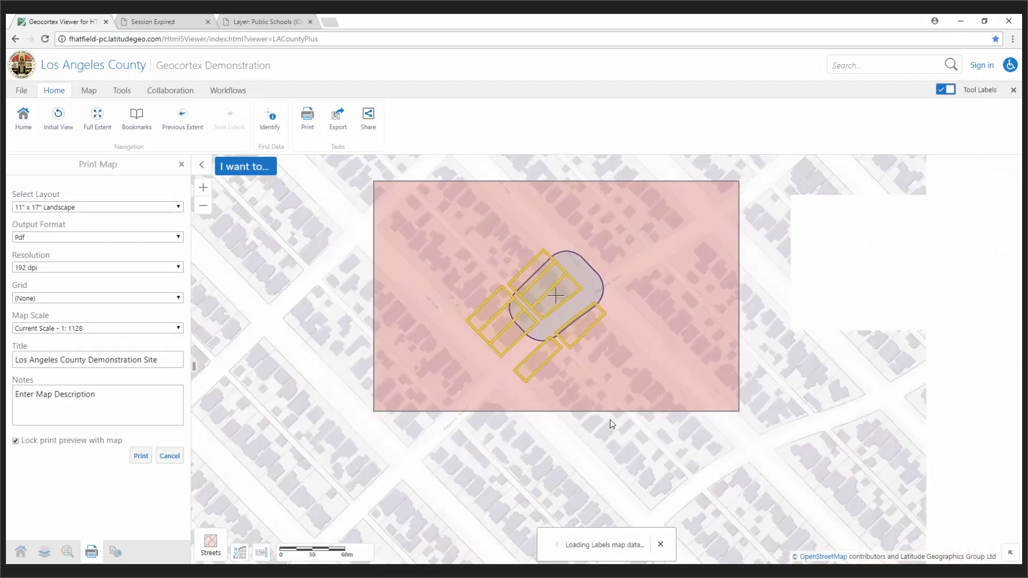
left_click(30, 442)
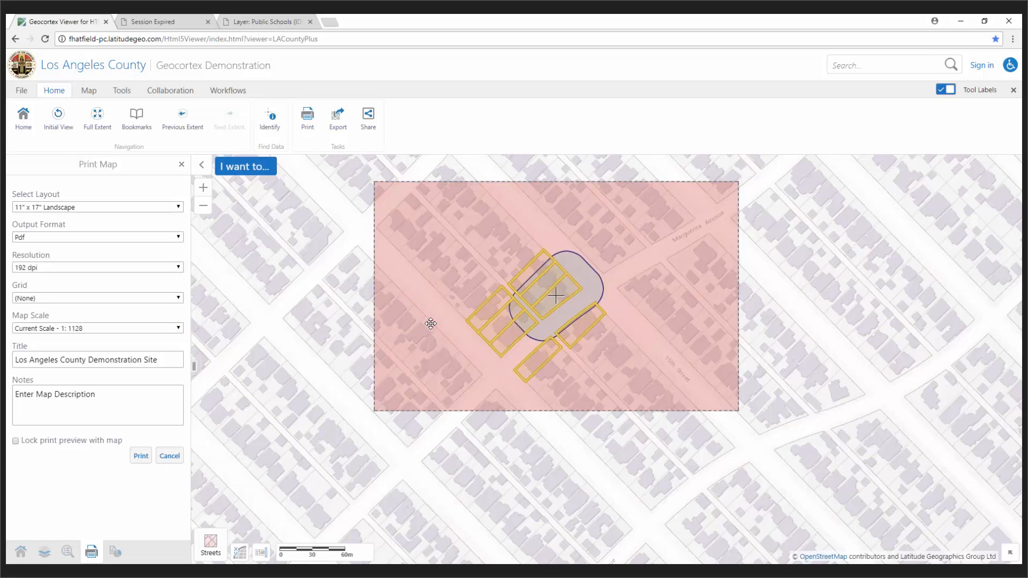
left_click_drag(430, 323, 378, 327)
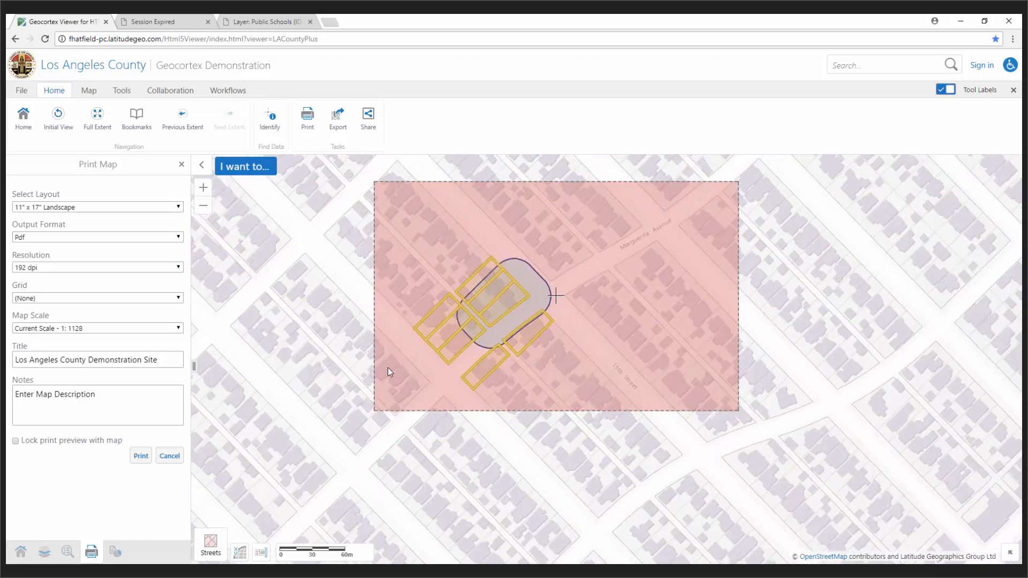
left_click(18, 440)
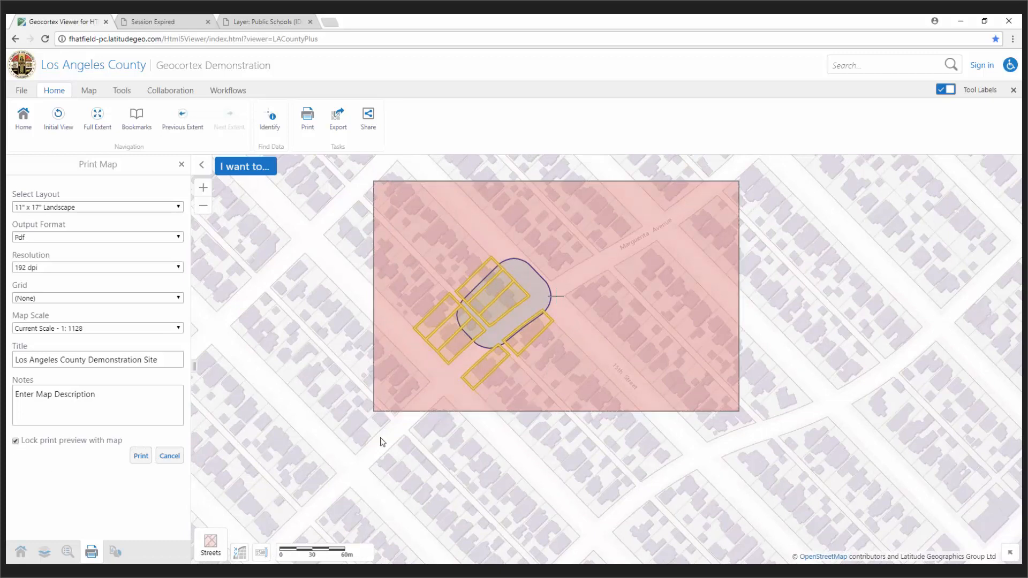
left_click_drag(631, 445, 668, 478)
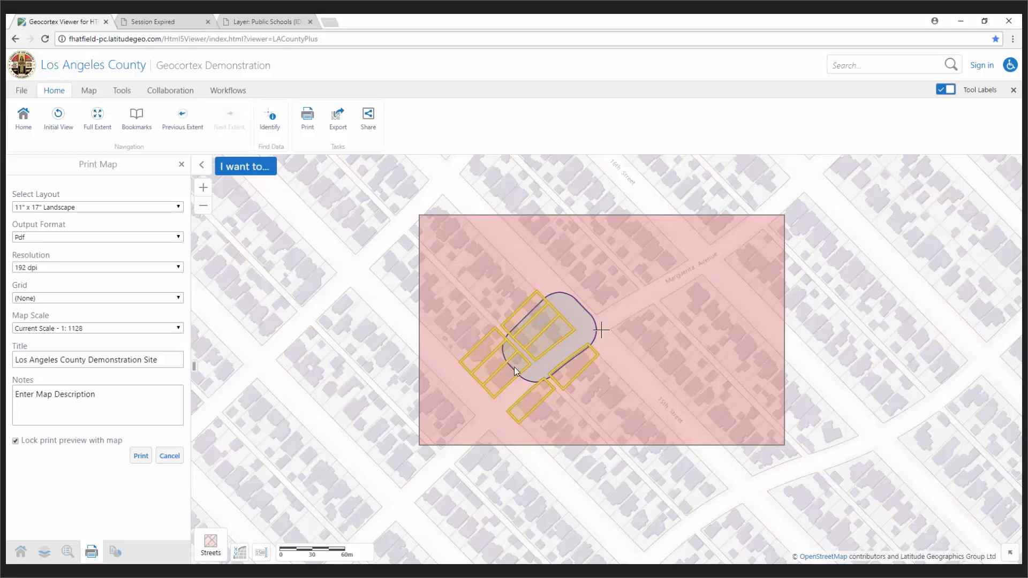
Step: Place a red point marker on the buffered parcel
left_click(123, 91)
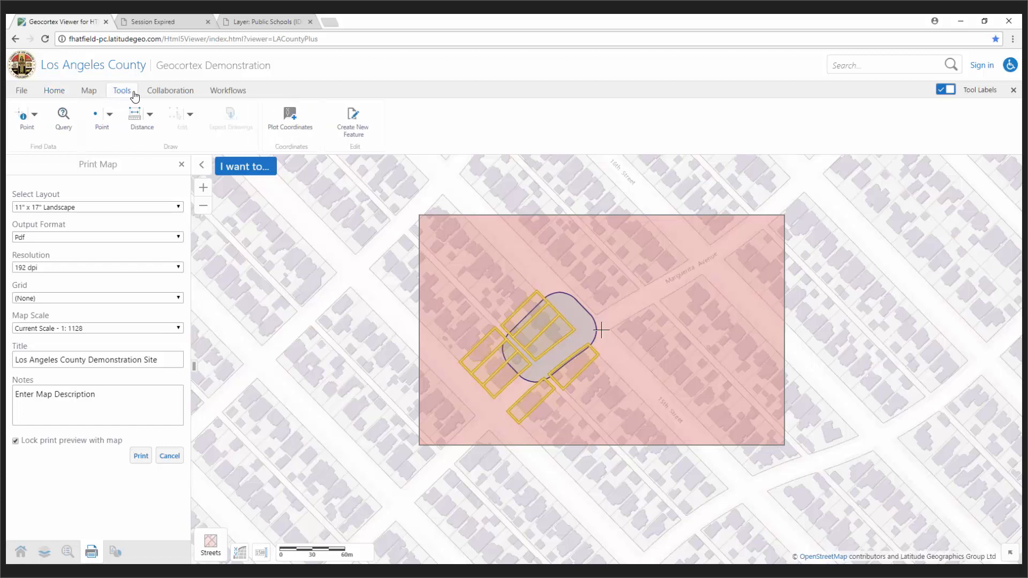
left_click(110, 114)
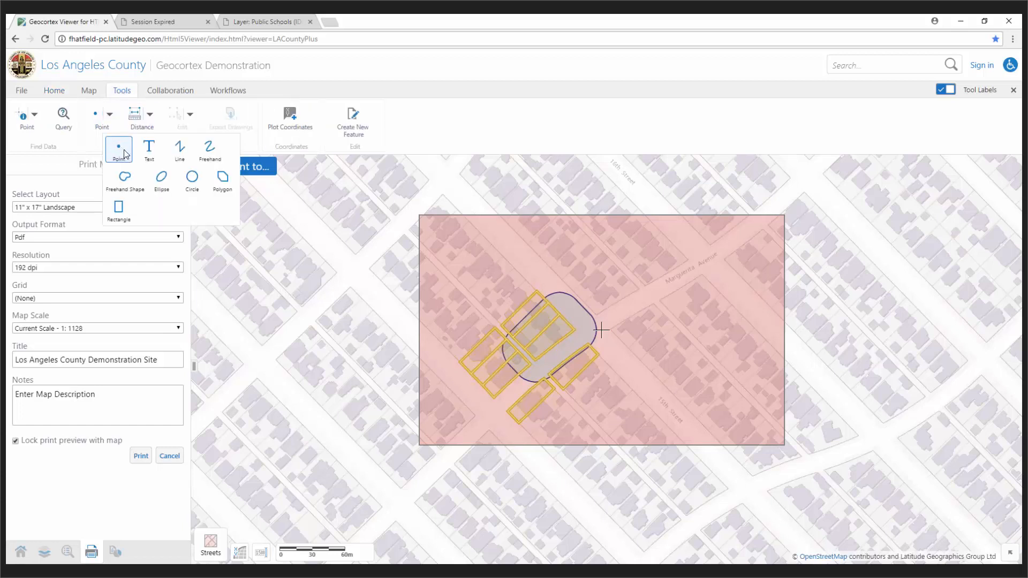
left_click(123, 154)
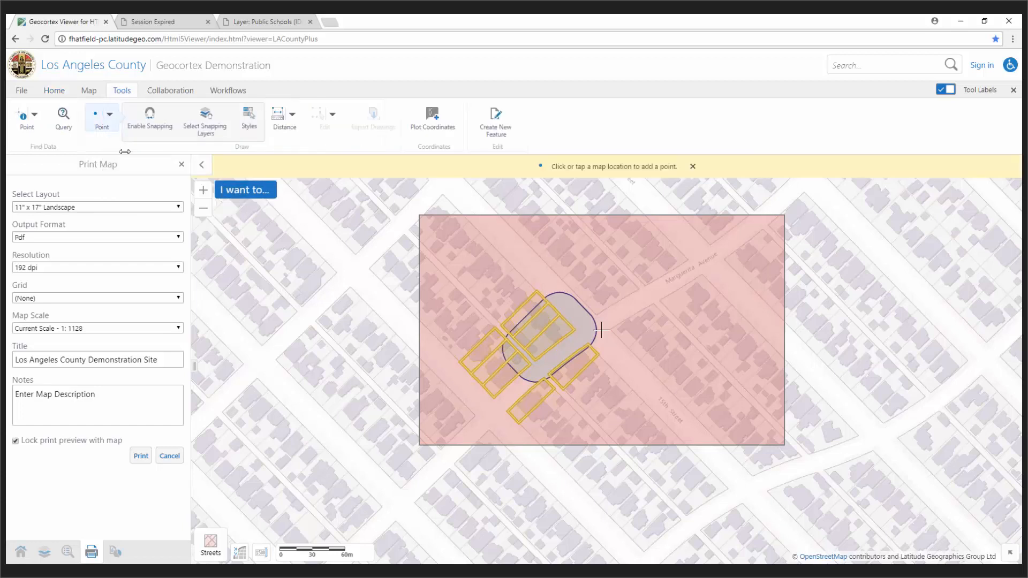
left_click(558, 329)
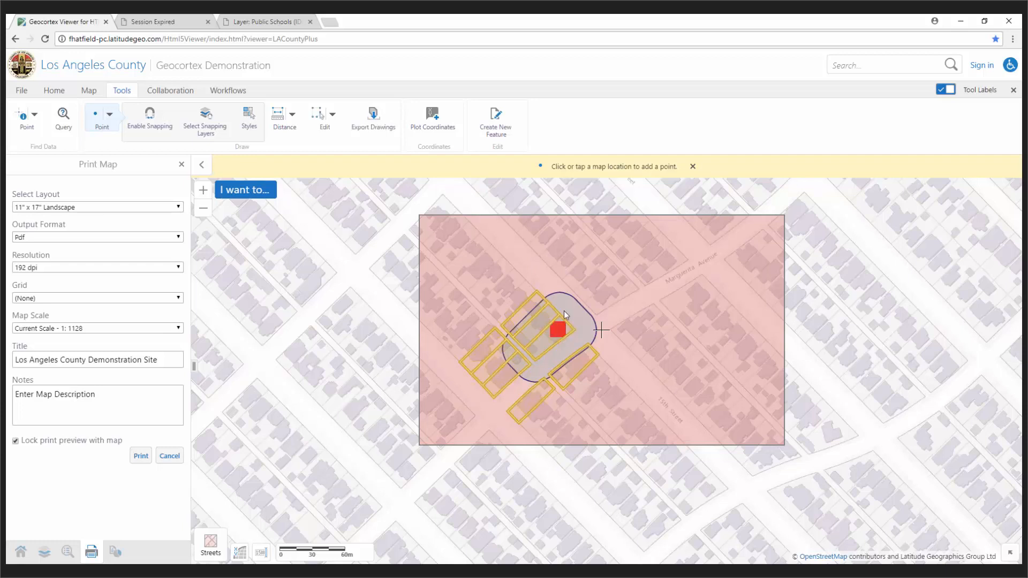
left_click(110, 114)
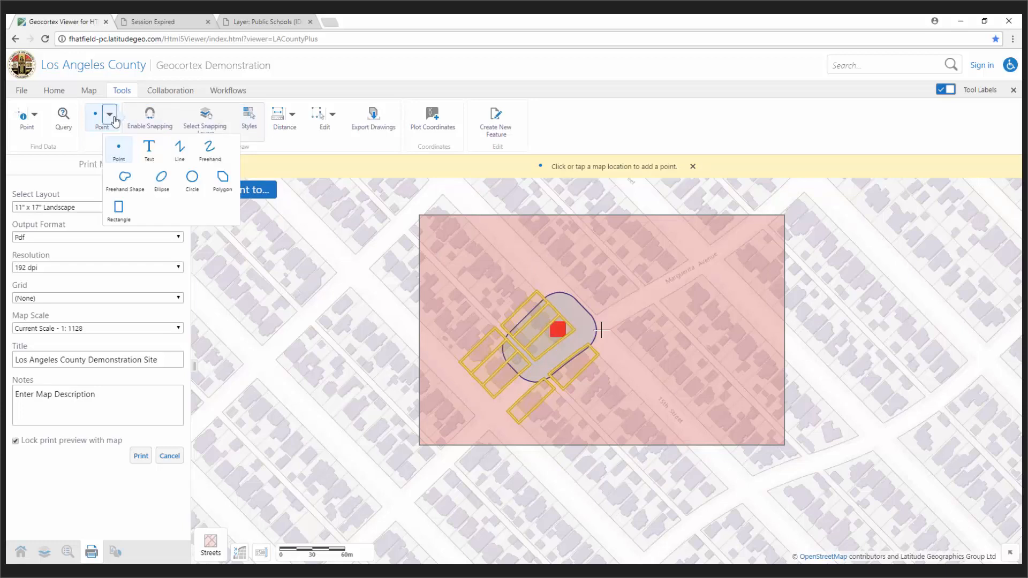
left_click(153, 153)
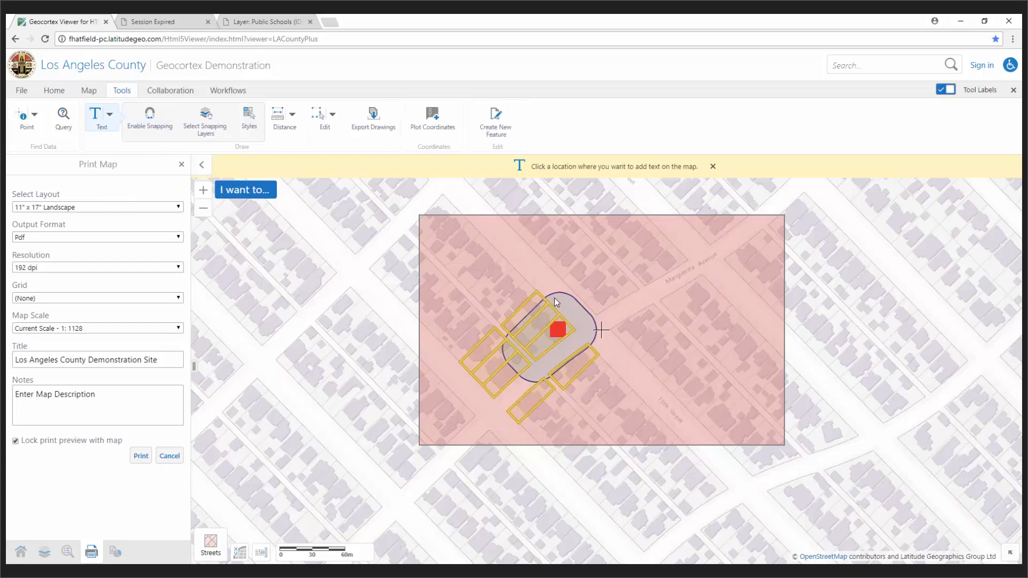
left_click(601, 331)
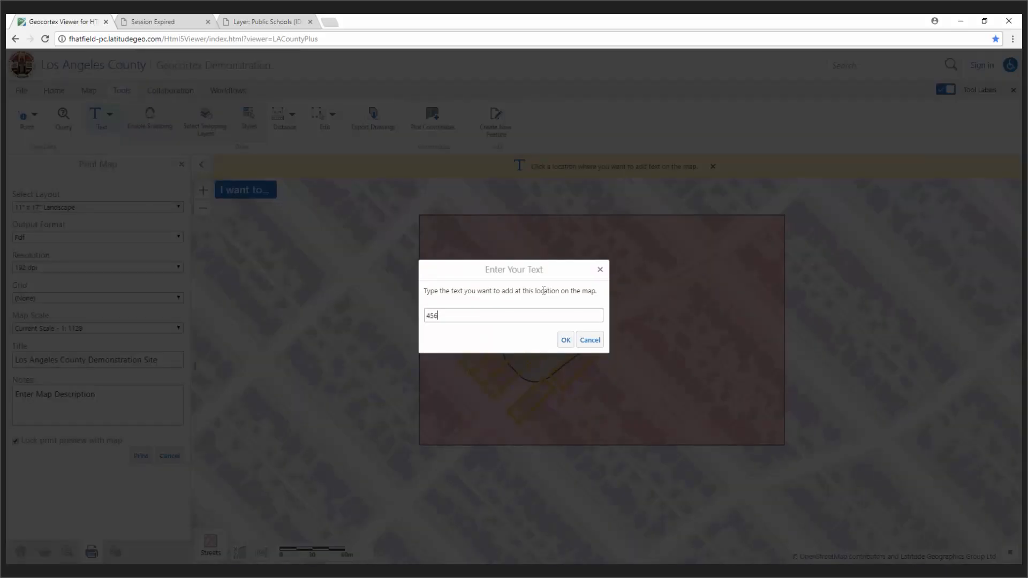
left_click(566, 339)
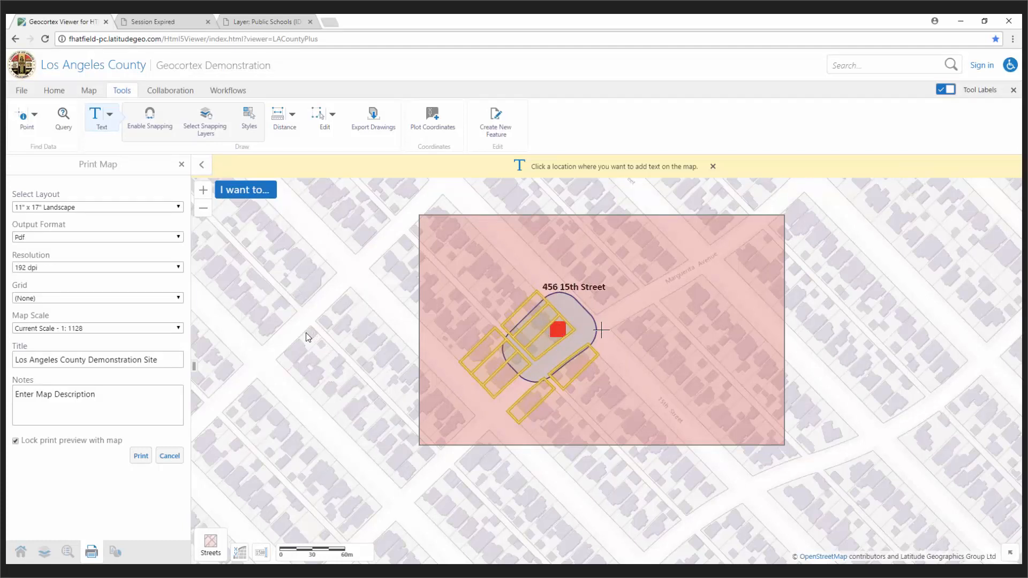
Step: Keep the 11" x 17" Landscape layout and Pdf format, and set resolution to 300 dpi
left_click(134, 397)
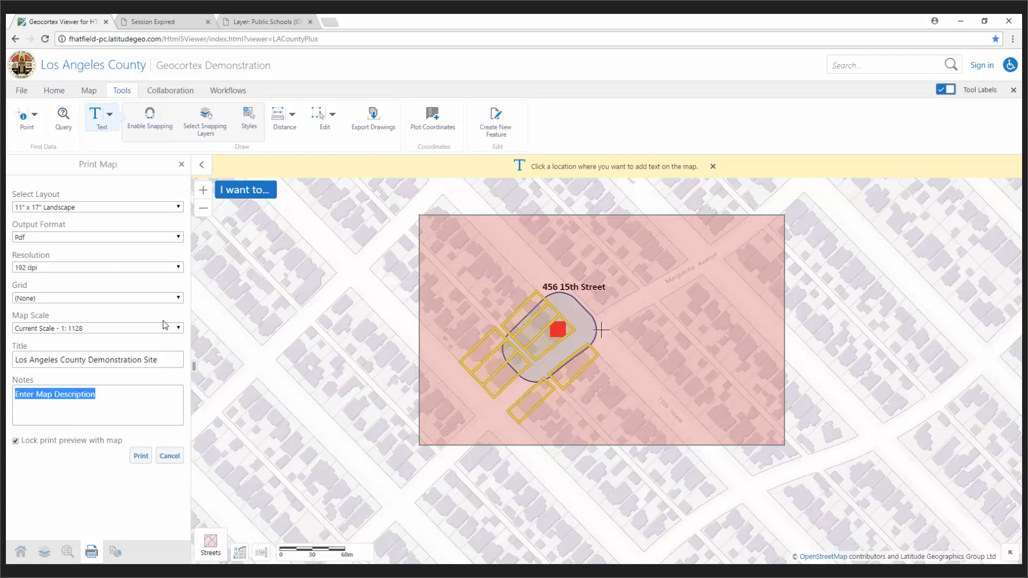
left_click(71, 208)
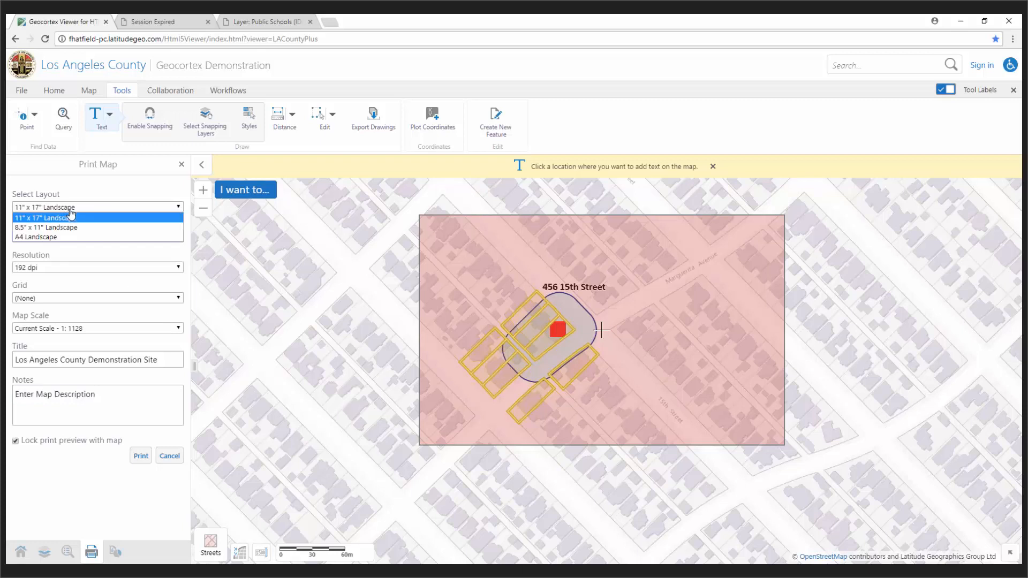
left_click(71, 217)
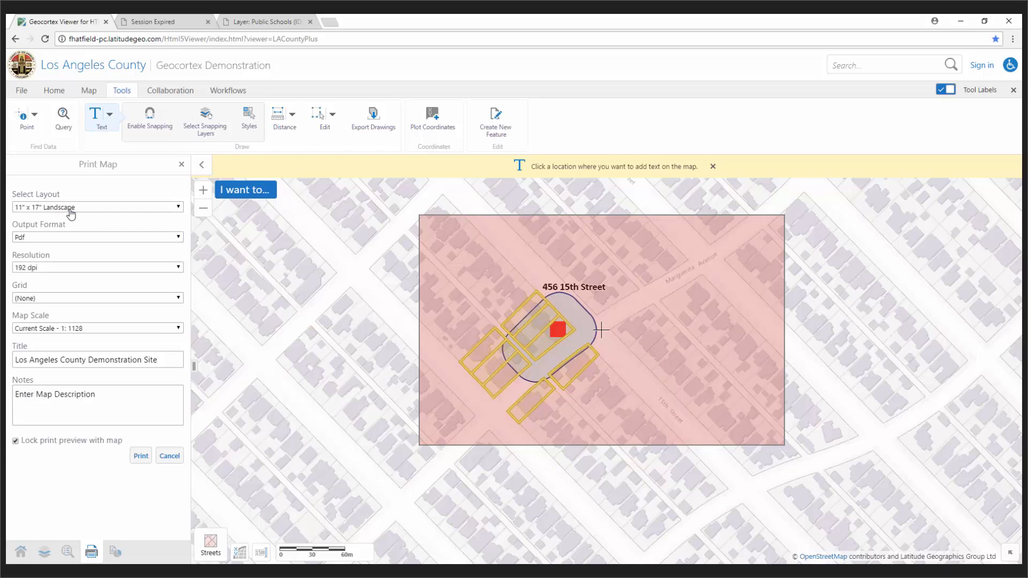
left_click(71, 212)
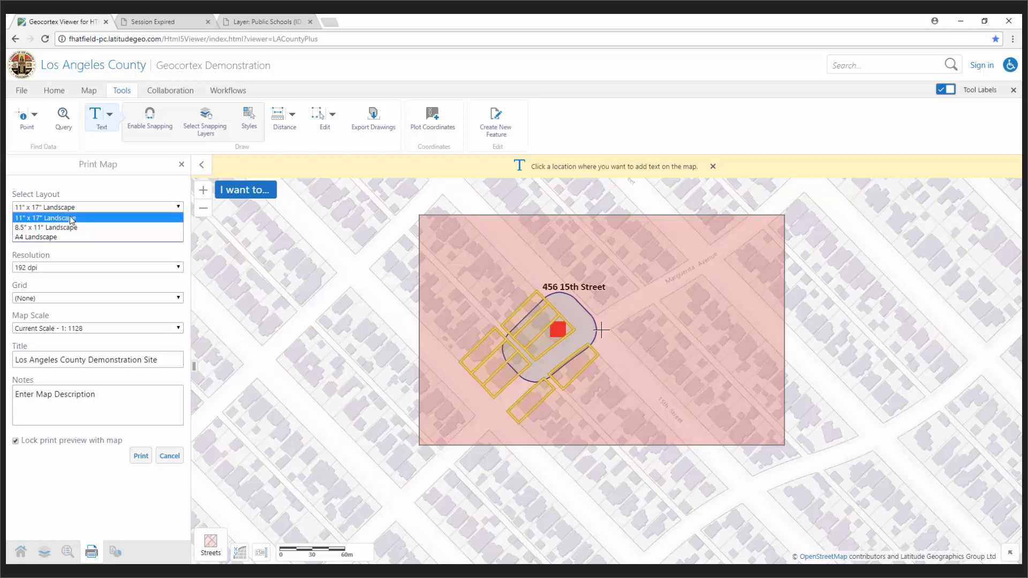
left_click(71, 218)
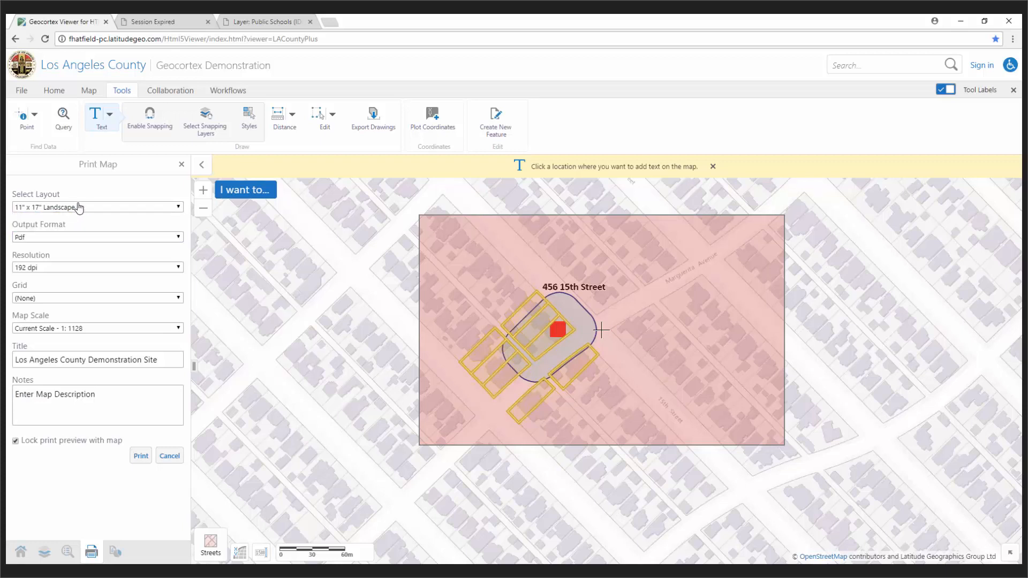
left_click(42, 244)
left_click(43, 248)
left_click(54, 270)
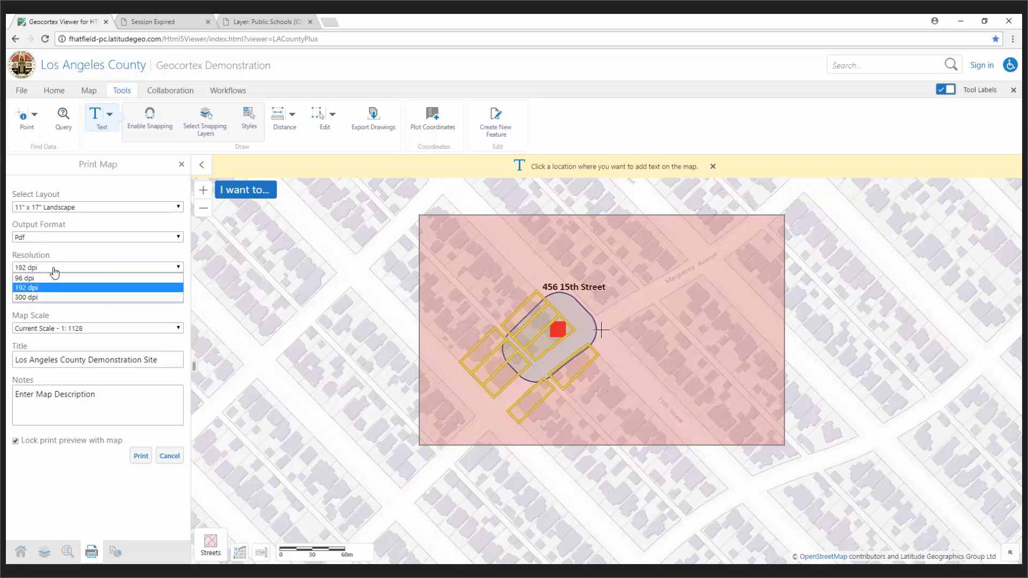
left_click(32, 298)
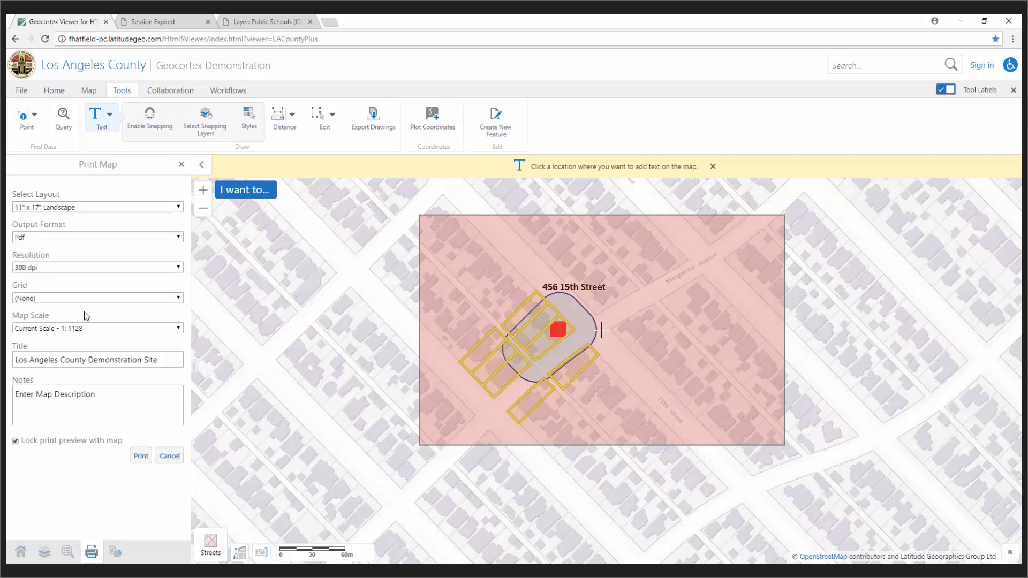
triple_click(141, 362)
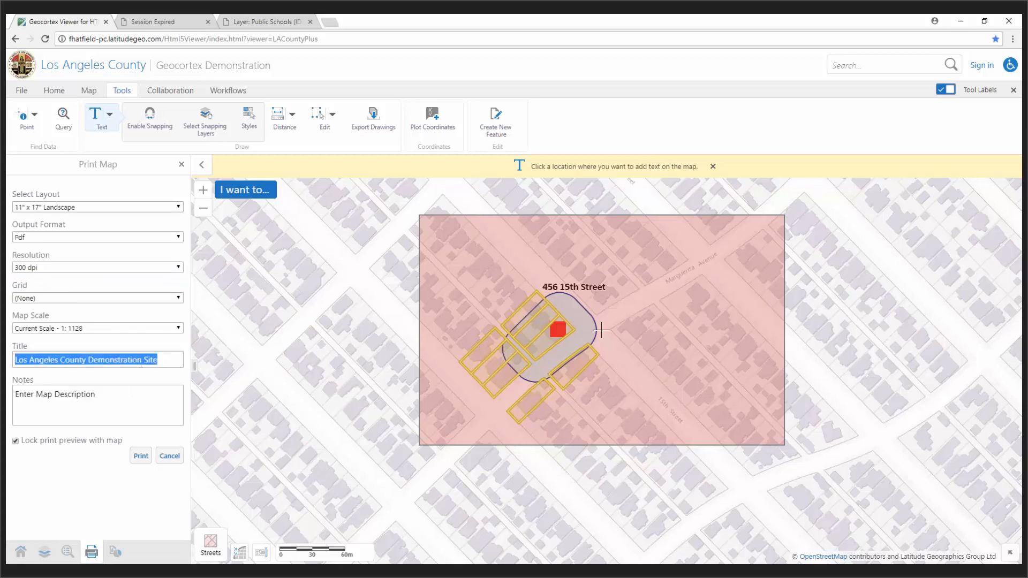
triple_click(86, 396)
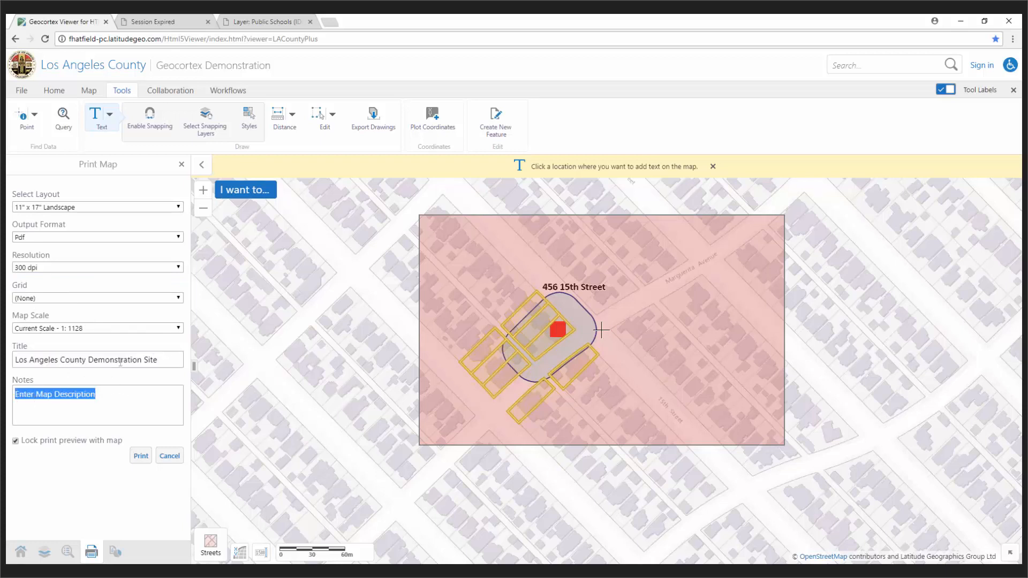
key("BackSpace")
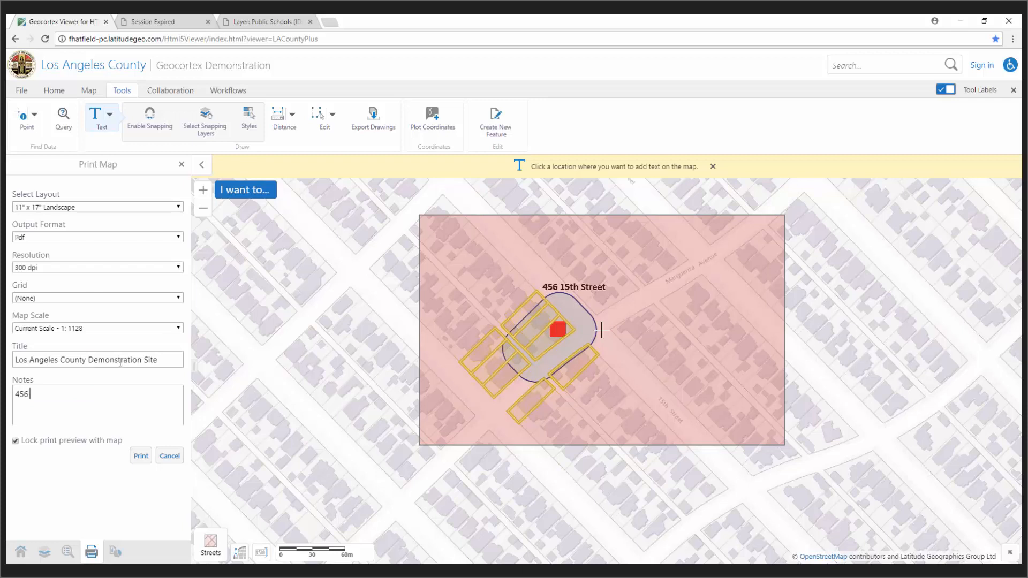
left_click(142, 456)
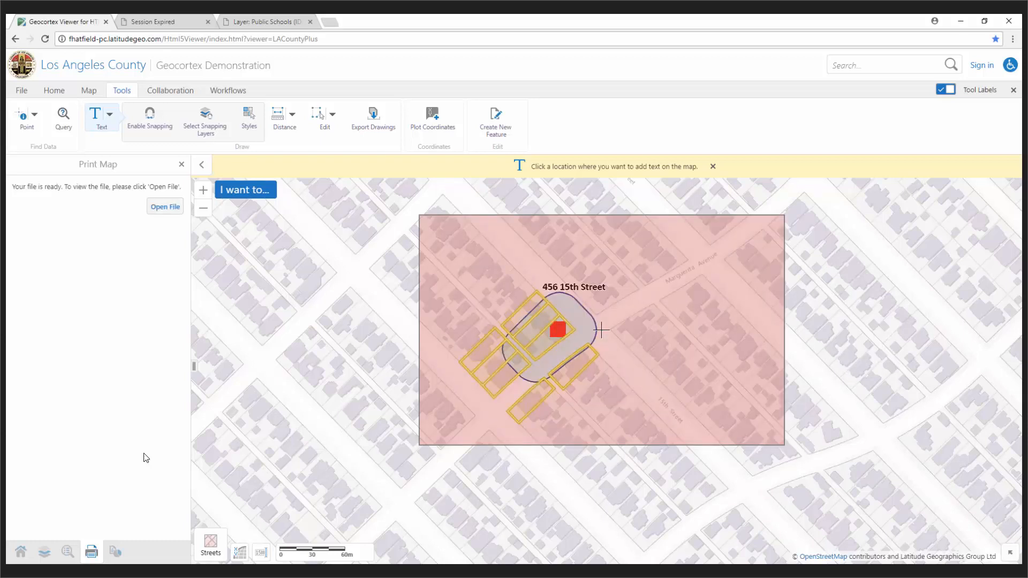
Step: Open the 11" x 17" map PDF, scroll through it, and close its tab
left_click(164, 207)
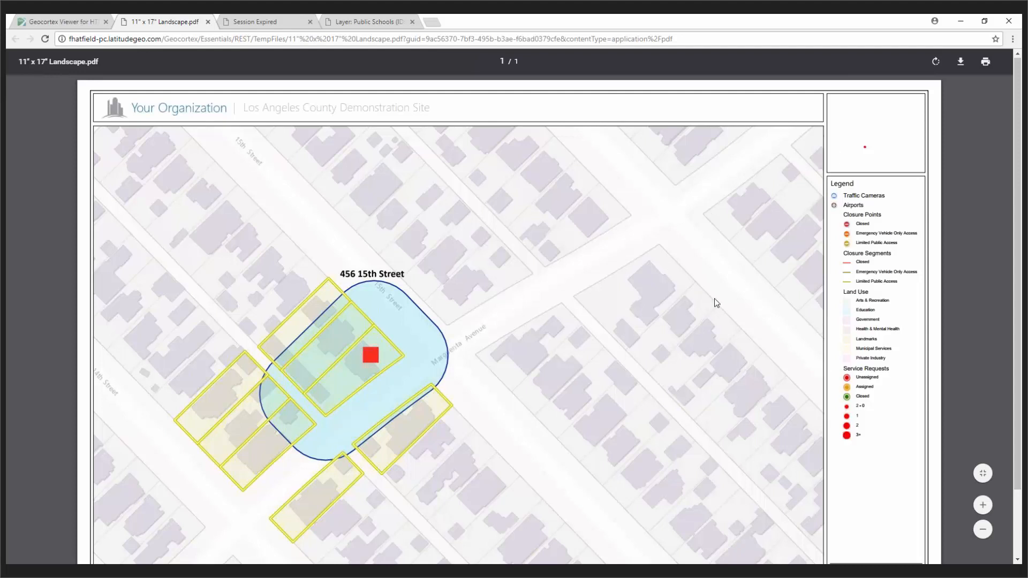
scroll(714, 303, "down", 1)
scroll(714, 297, "down", 3)
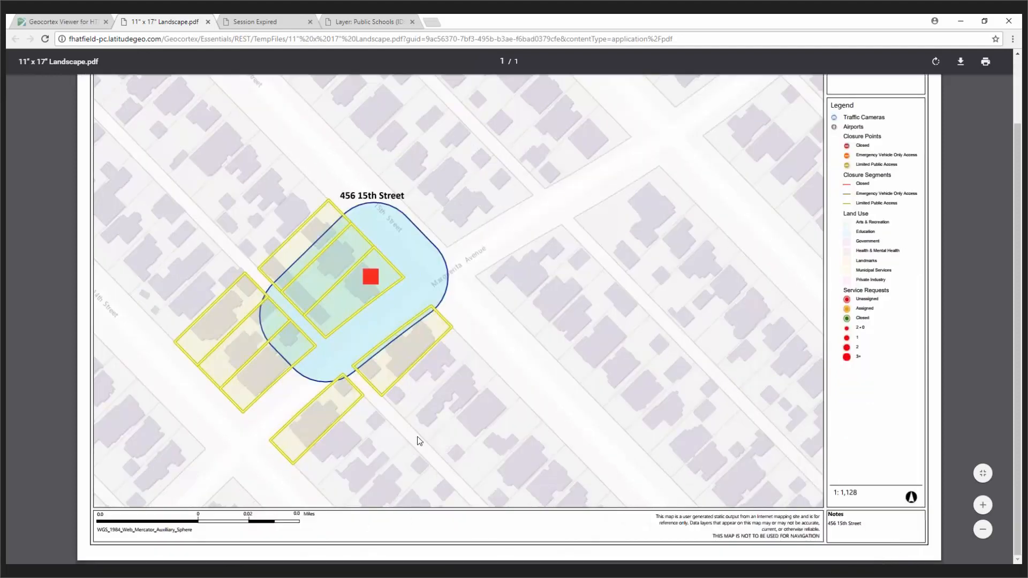
scroll(417, 436, "up", 1)
scroll(417, 436, "up", 3)
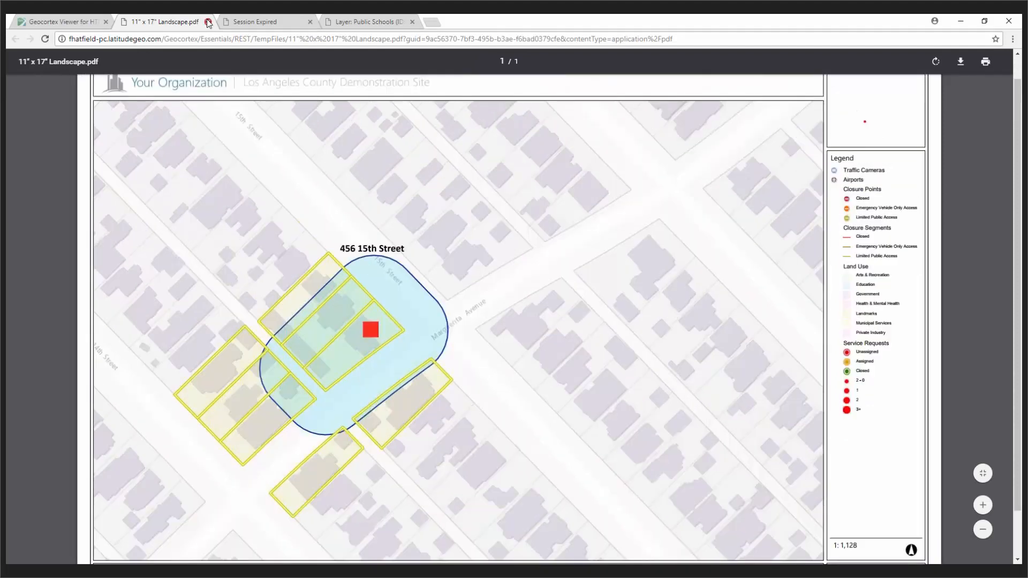
left_click(208, 21)
mouse_move(277, 571)
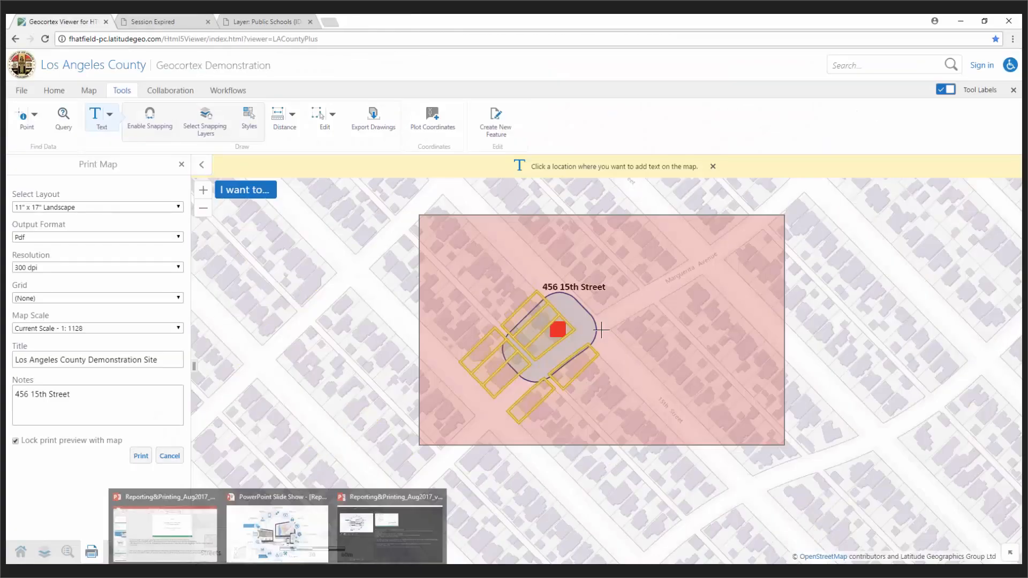
Step: Return to the PowerPoint slide show and advance to the Reports and Maps slide
left_click(428, 545)
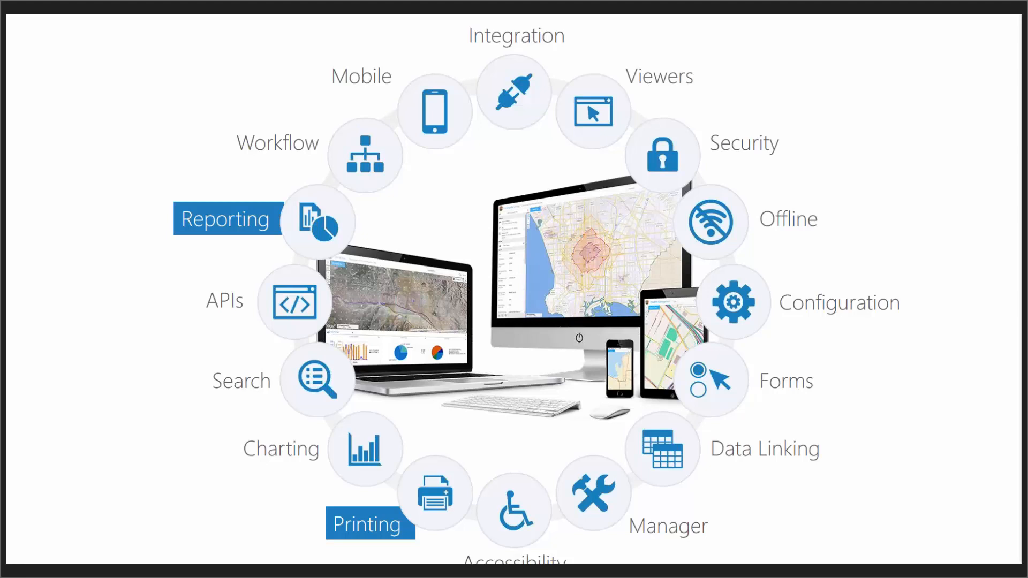
key("Right")
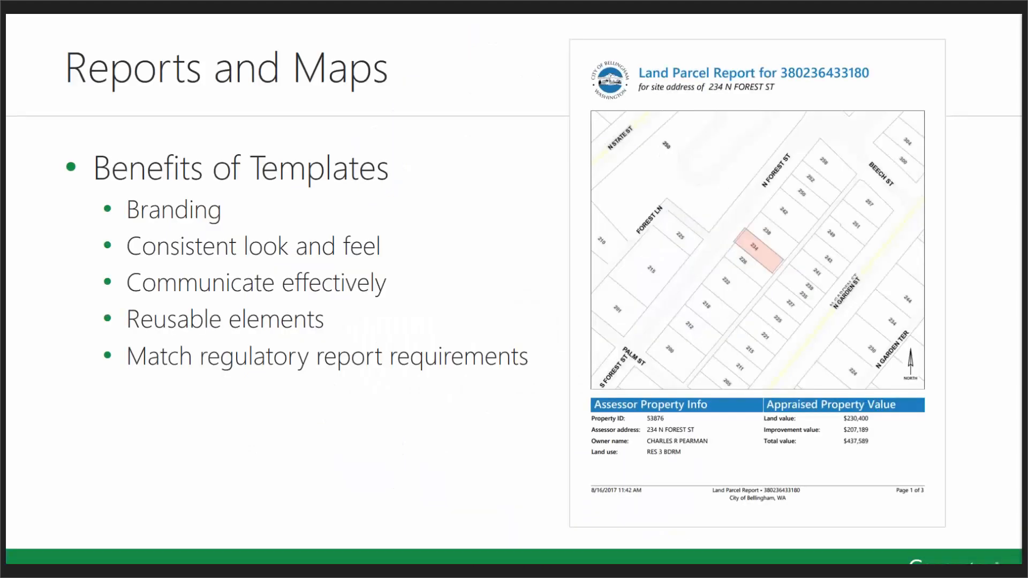
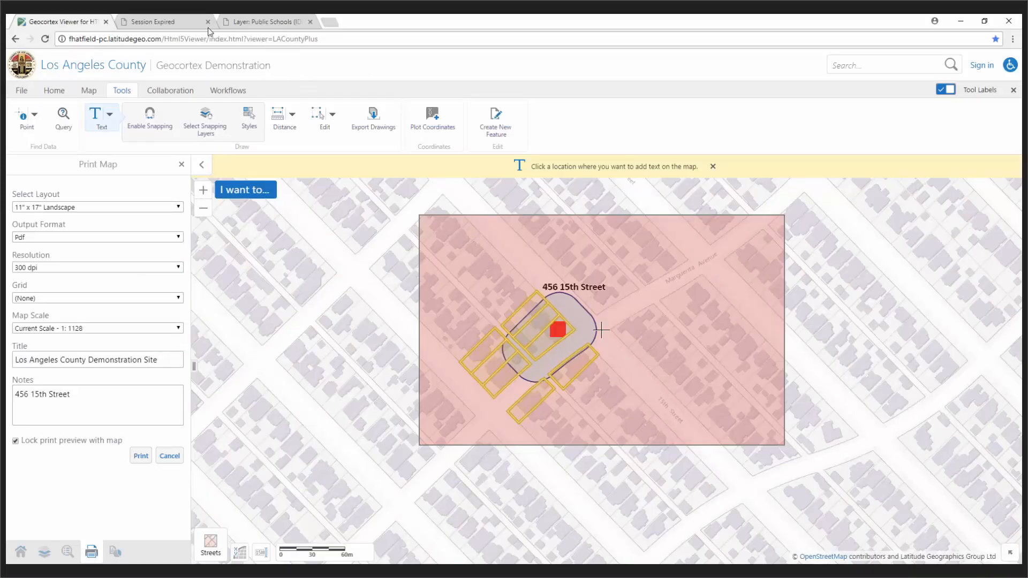
Step: Review the Public Schools layer's fields: Name, Category, Address, City, State, Zip and Url
left_click(268, 24)
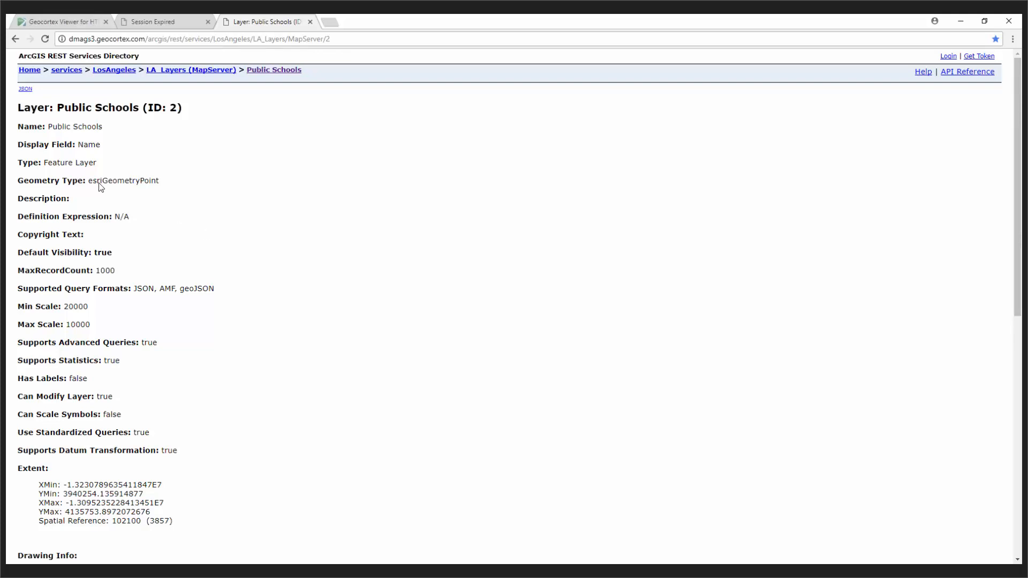
scroll(203, 327, "down", 9)
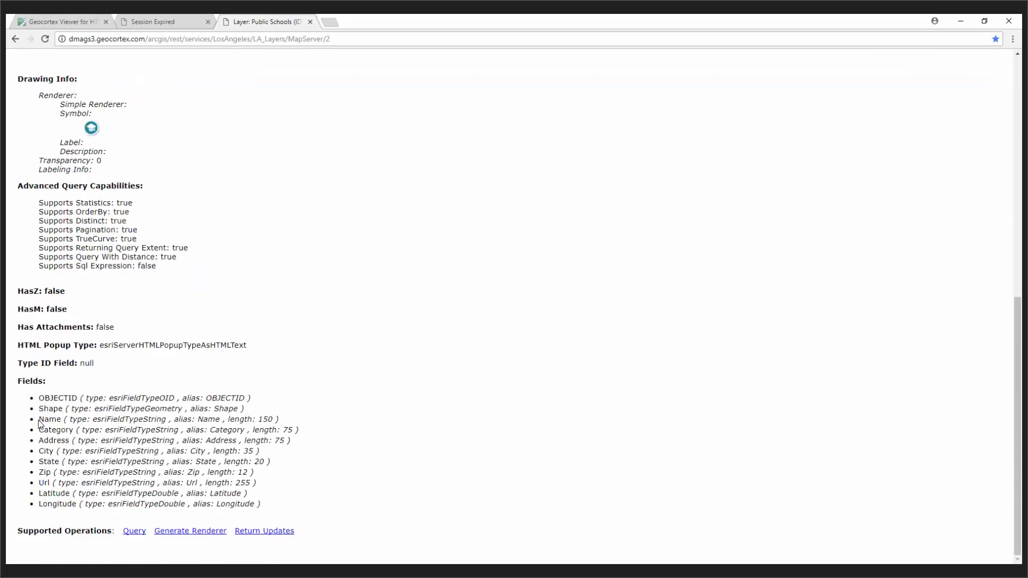
left_click_drag(39, 420, 56, 423)
double_click(55, 431)
double_click(55, 440)
double_click(48, 452)
double_click(48, 462)
double_click(45, 473)
double_click(44, 482)
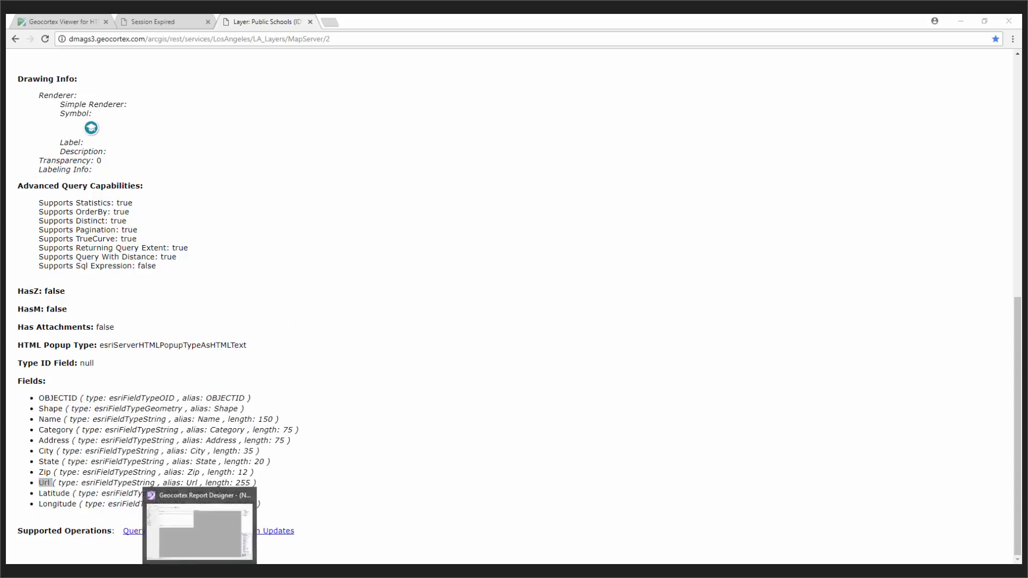
Step: In Report Designer, make the page header and Detail1 bands taller
left_click(199, 573)
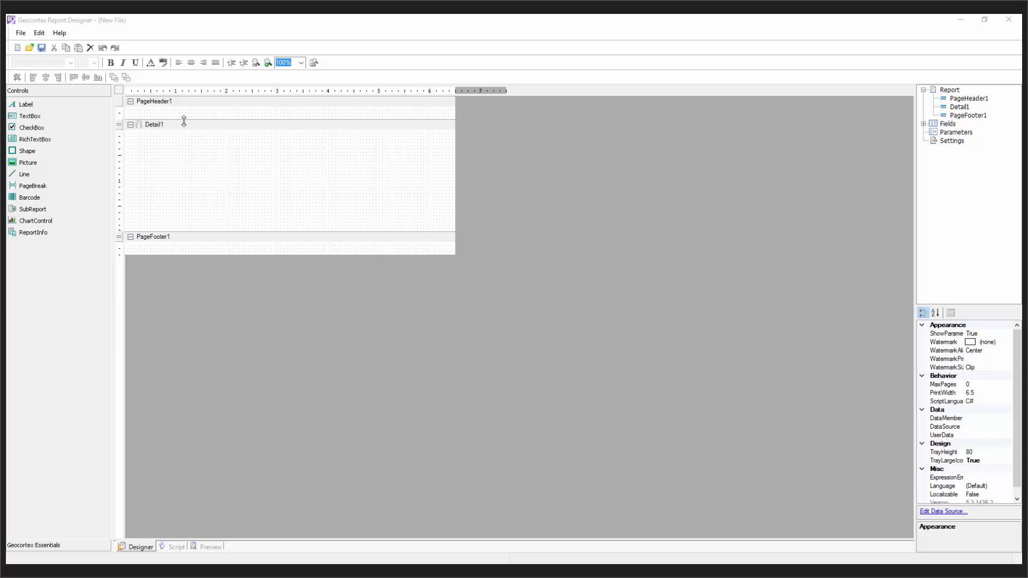
left_click_drag(183, 119, 188, 152)
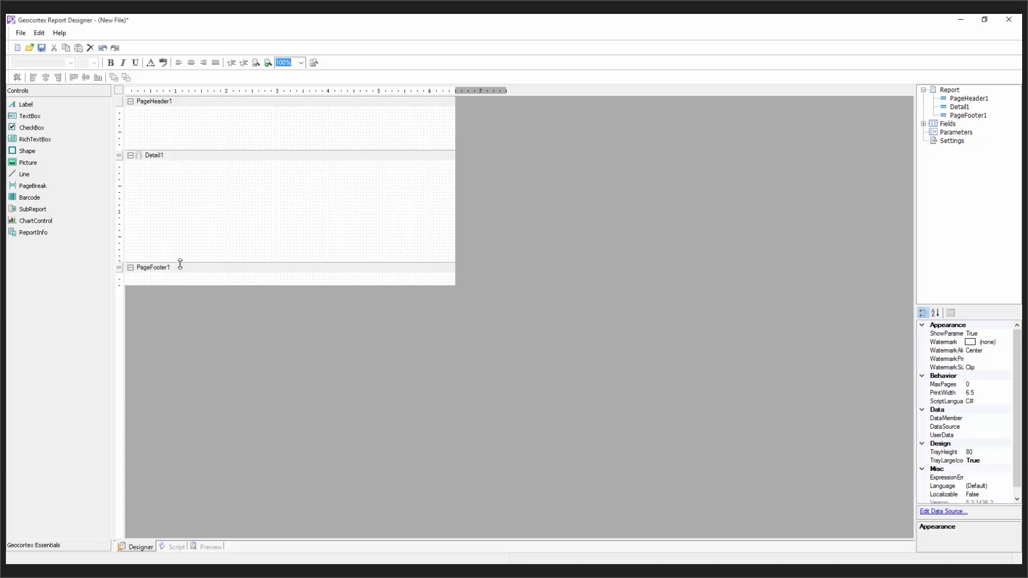
left_click_drag(179, 262, 178, 279)
Step: Insert Report Header/Footer bands, heighten the report header to 0.823, and place Label1 in it
left_click(159, 105)
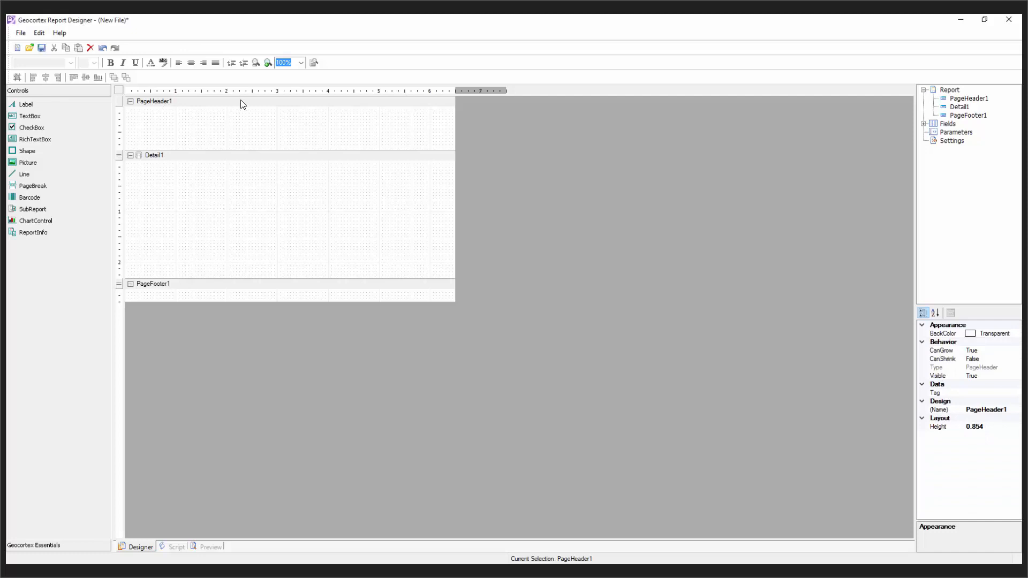
right_click(163, 103)
mouse_move(187, 111)
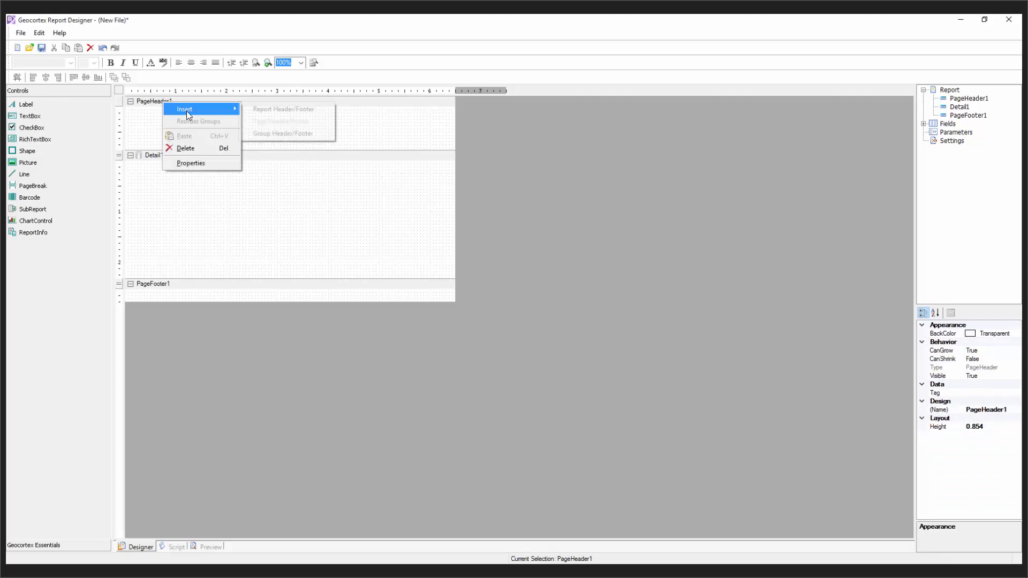
left_click(277, 110)
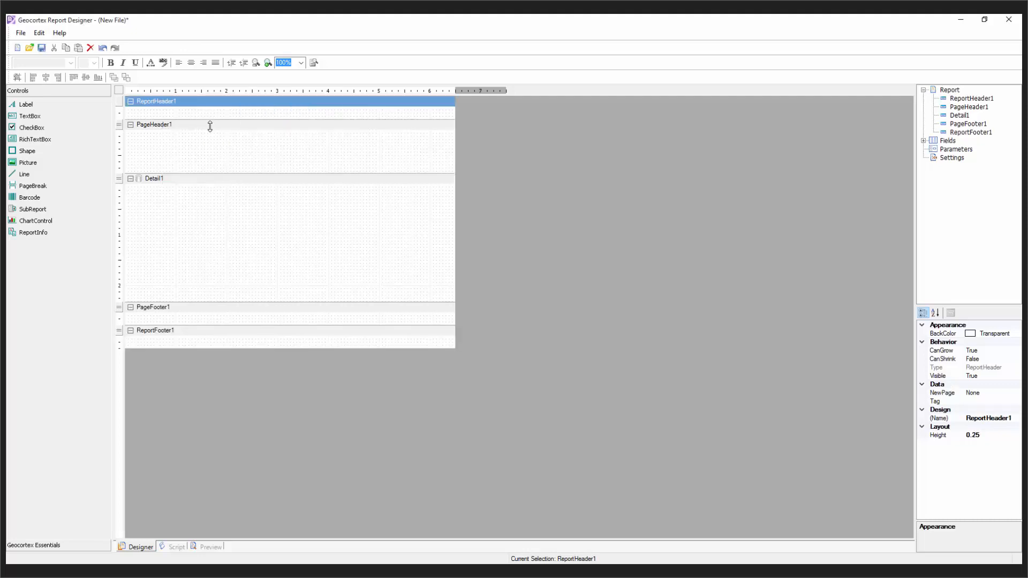
left_click_drag(211, 125, 211, 155)
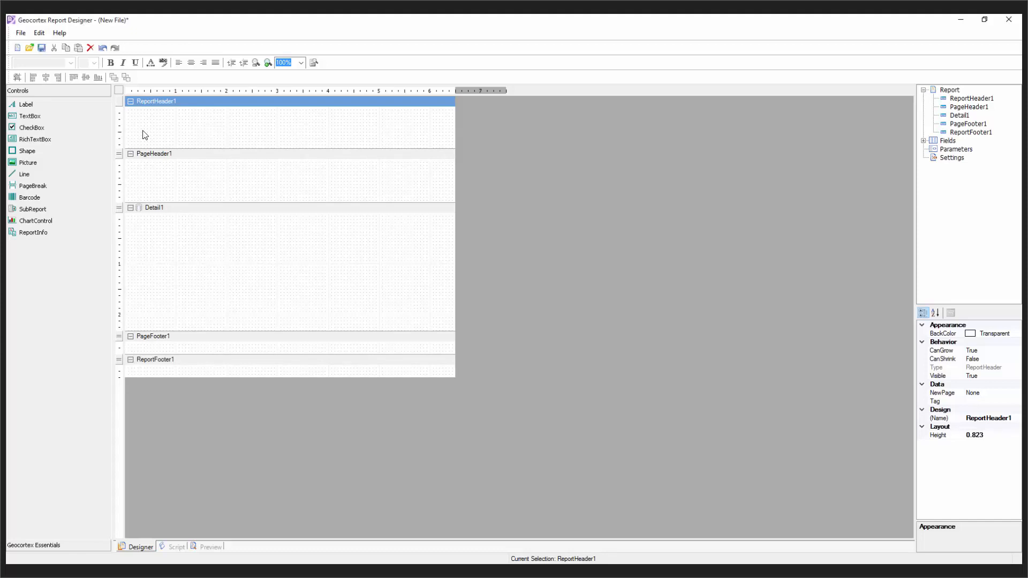
left_click_drag(34, 105, 144, 114)
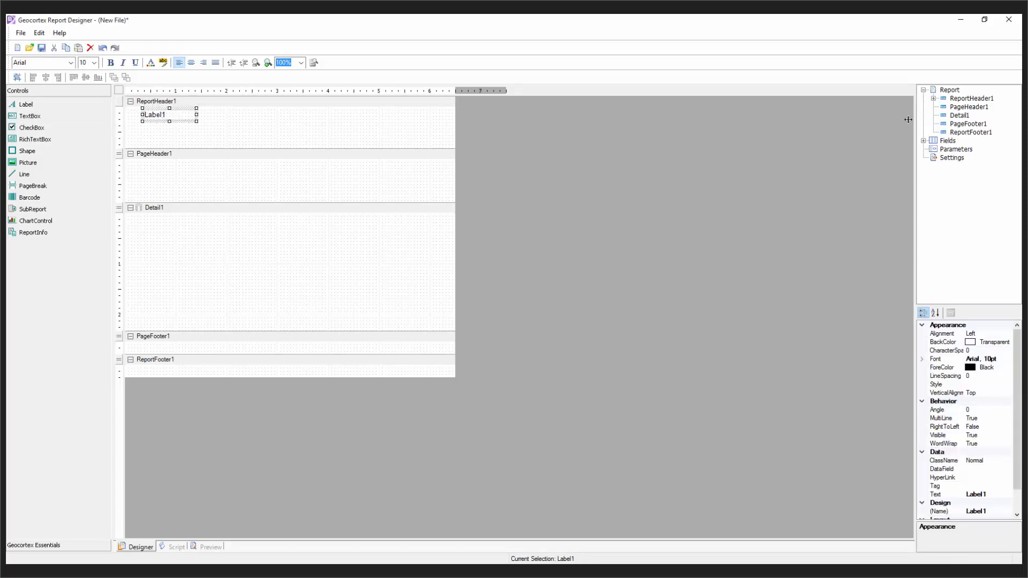
Step: Widen the properties panel and set Label1's font to Arial 20 Bold
left_click_drag(917, 117, 683, 142)
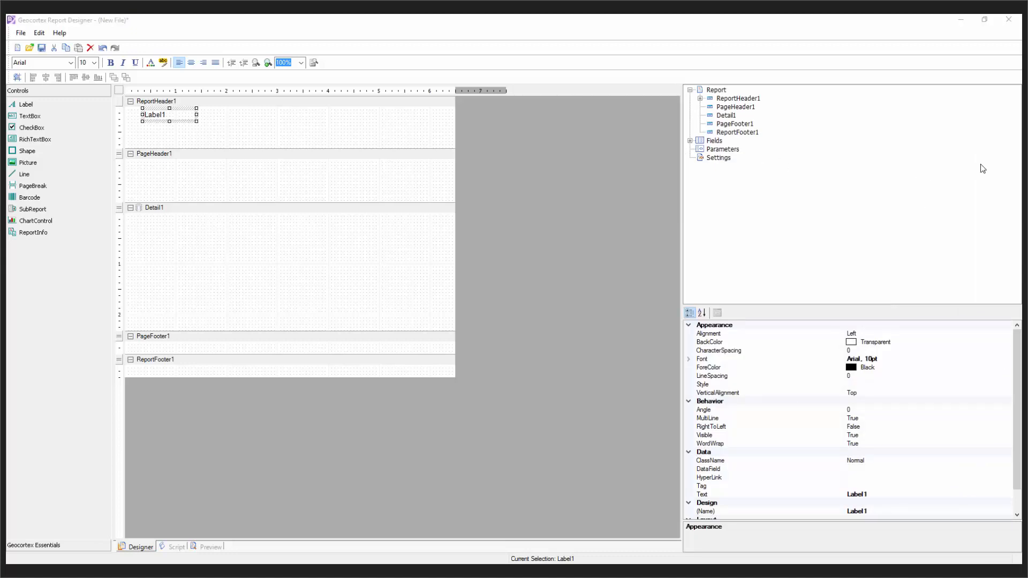
left_click(891, 358)
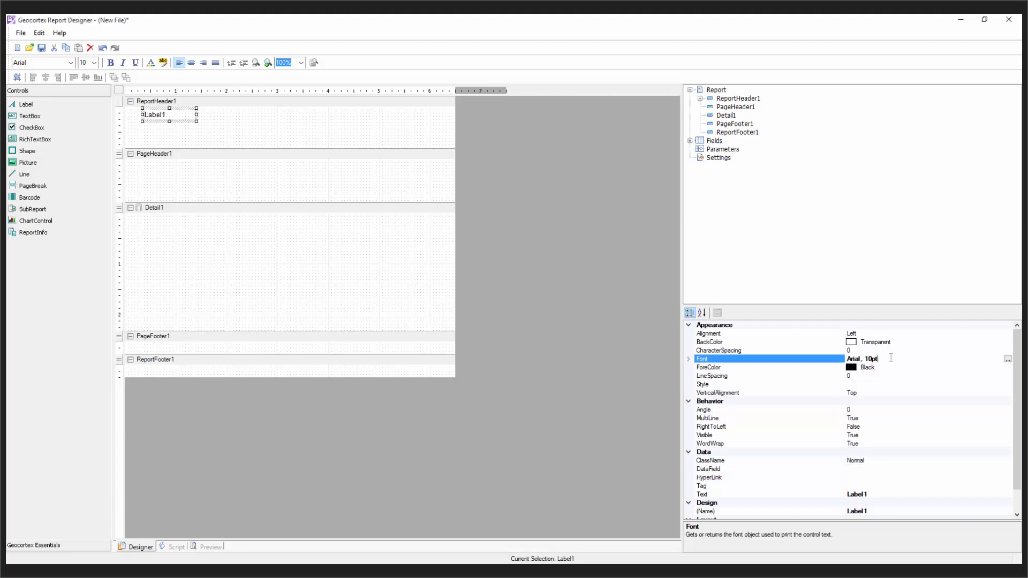
left_click(1004, 358)
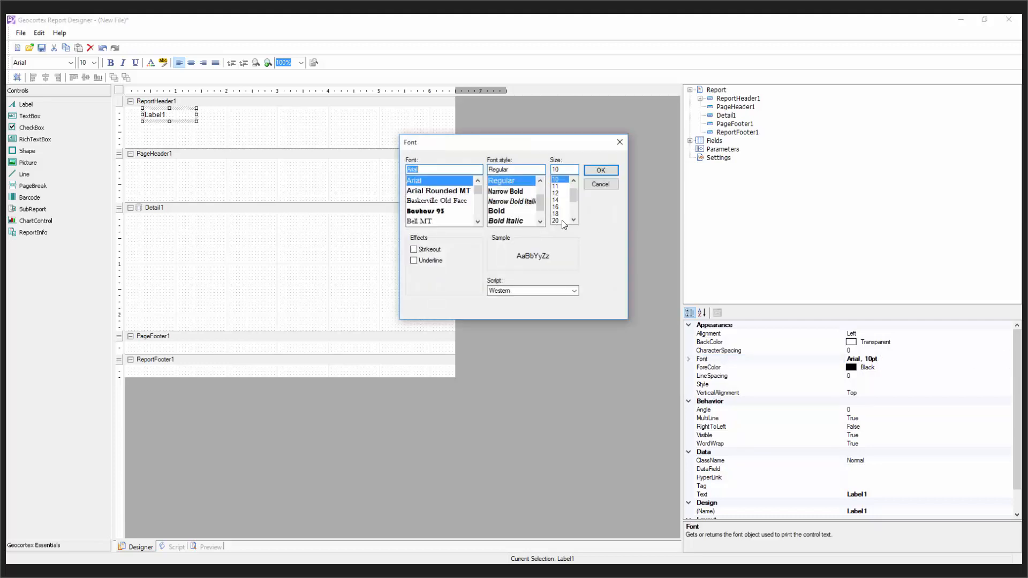
left_click(560, 220)
left_click(503, 211)
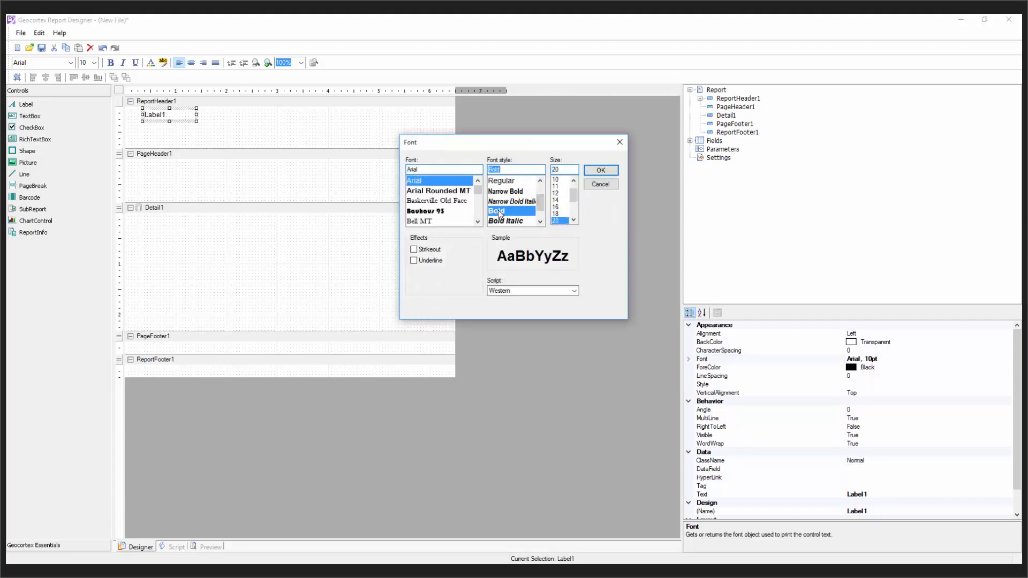
left_click(596, 171)
Step: Make Label1 red with the text 'Local School Report', then resize the label box
left_click(873, 367)
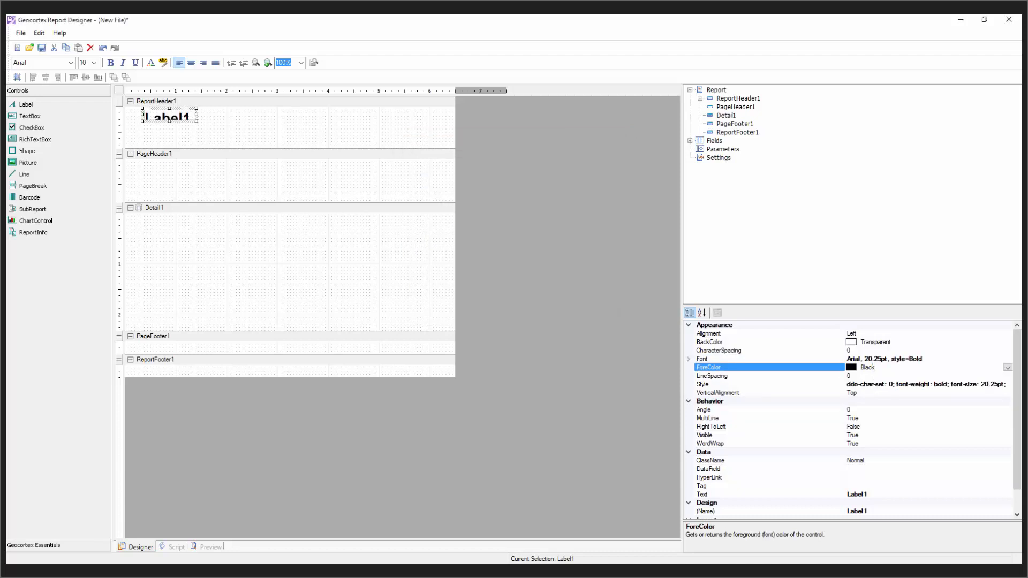
left_click(1008, 368)
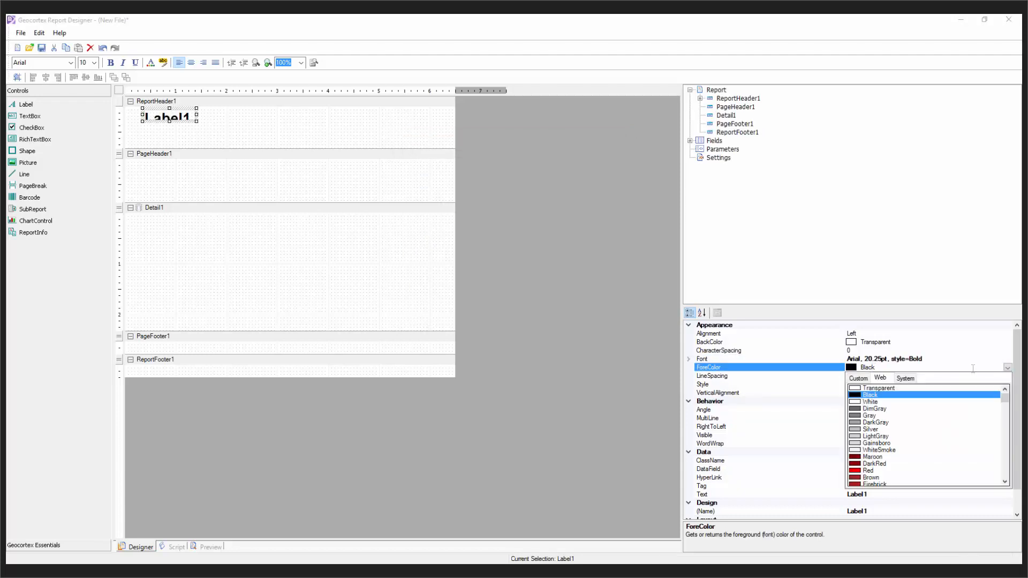
left_click(860, 472)
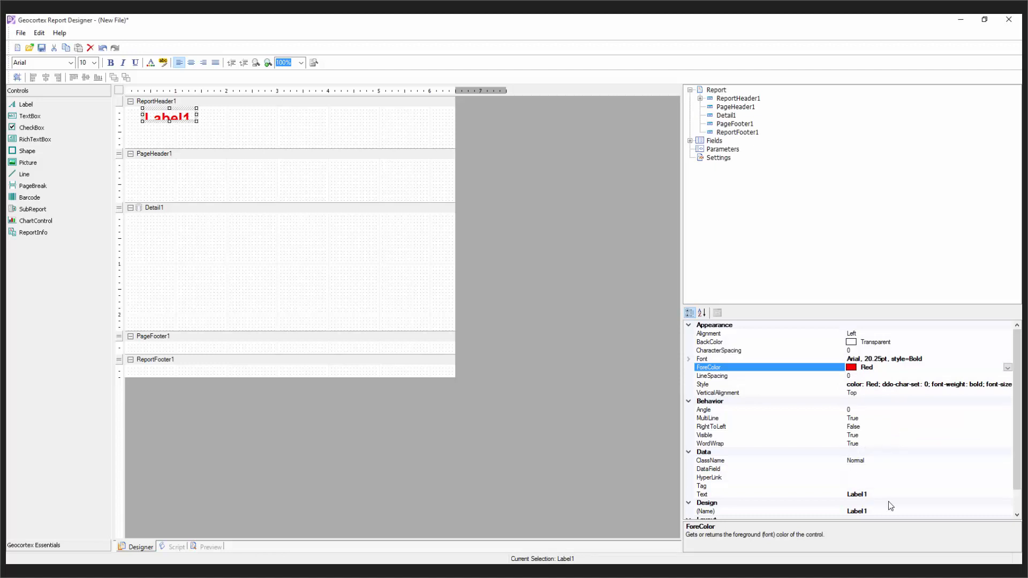
left_click(857, 495)
left_click(852, 493)
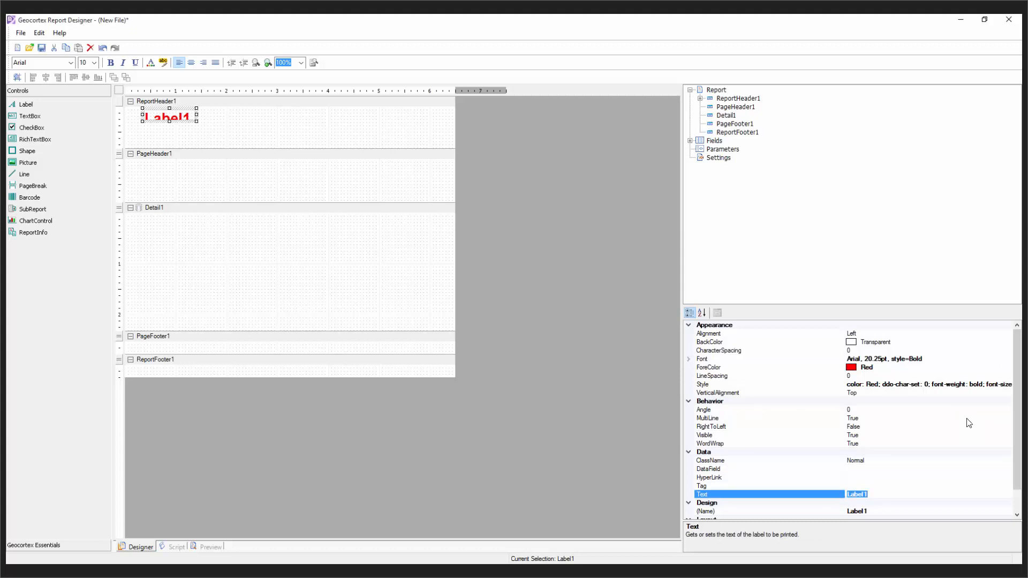
type("Local School Report")
left_click(936, 469)
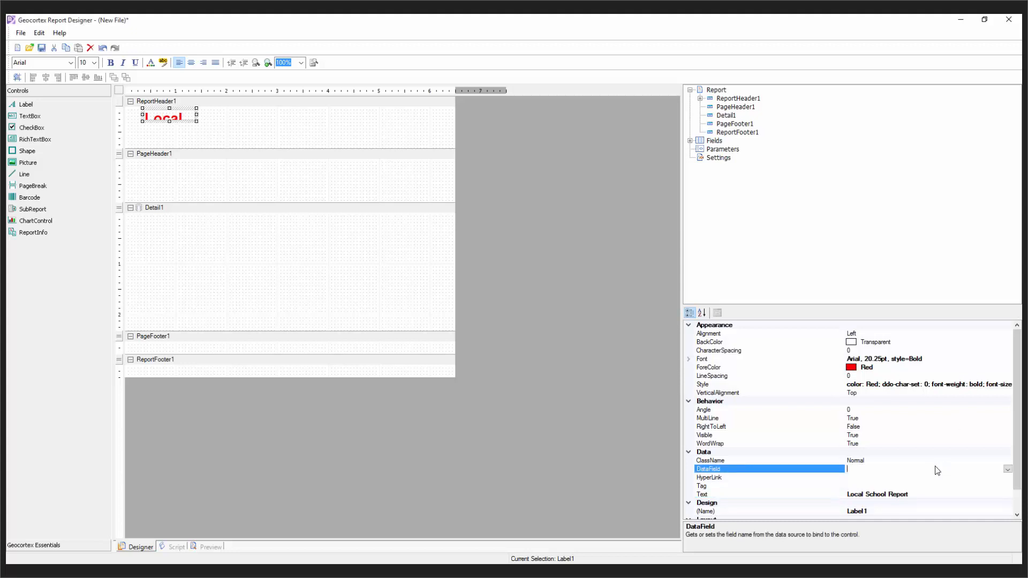
left_click(172, 121)
left_click_drag(169, 121, 245, 127)
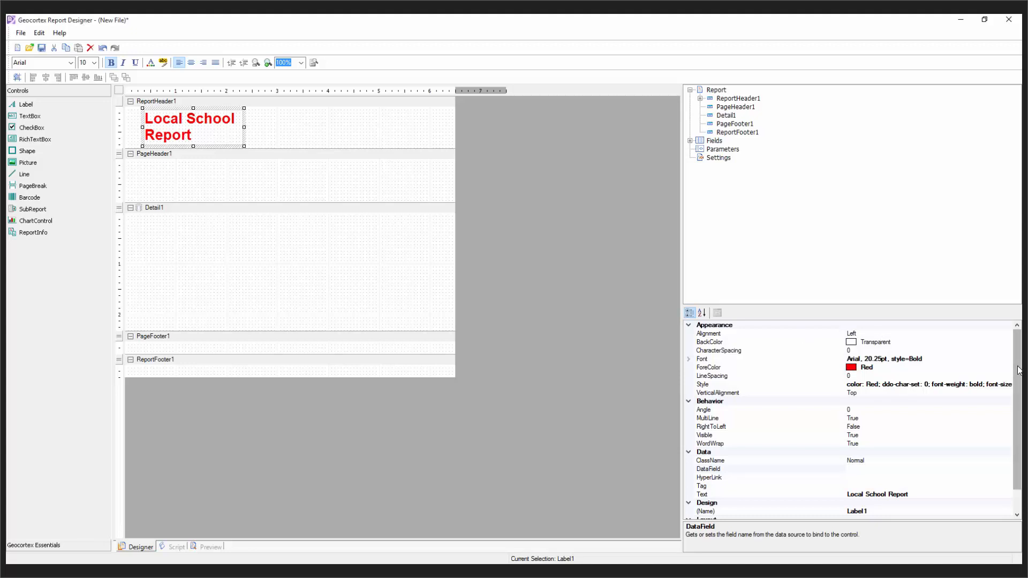
Step: Centre-align the title, add a picture box to the report header, and shorten the page header
left_click(859, 333)
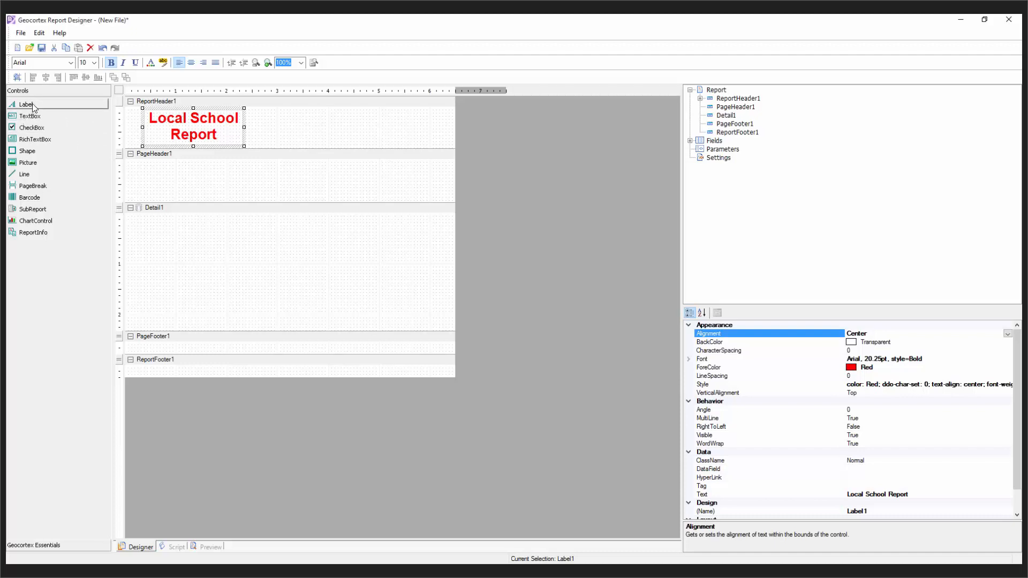
left_click_drag(33, 163, 345, 119)
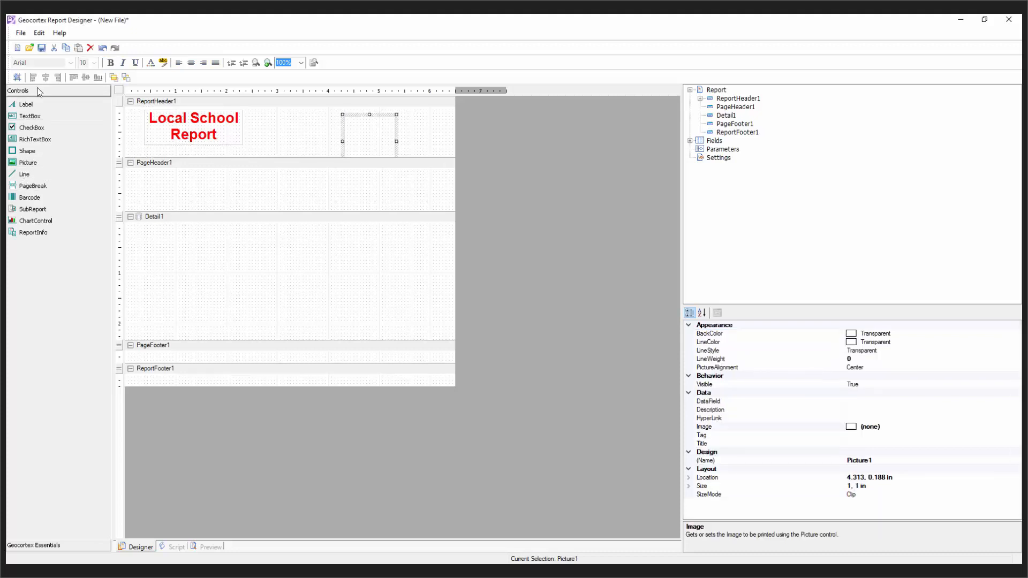
left_click_drag(158, 210, 162, 188)
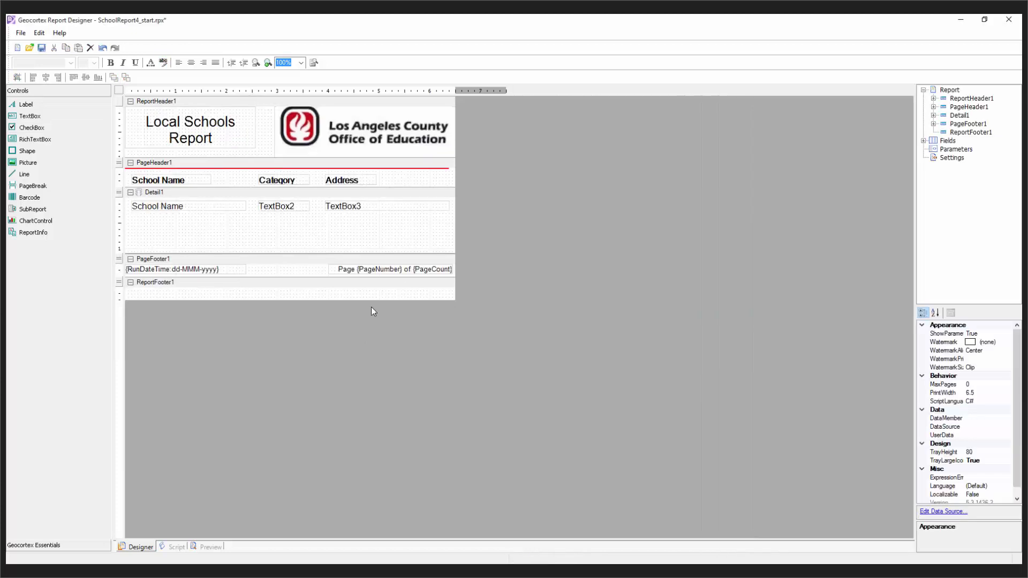
left_click(183, 207)
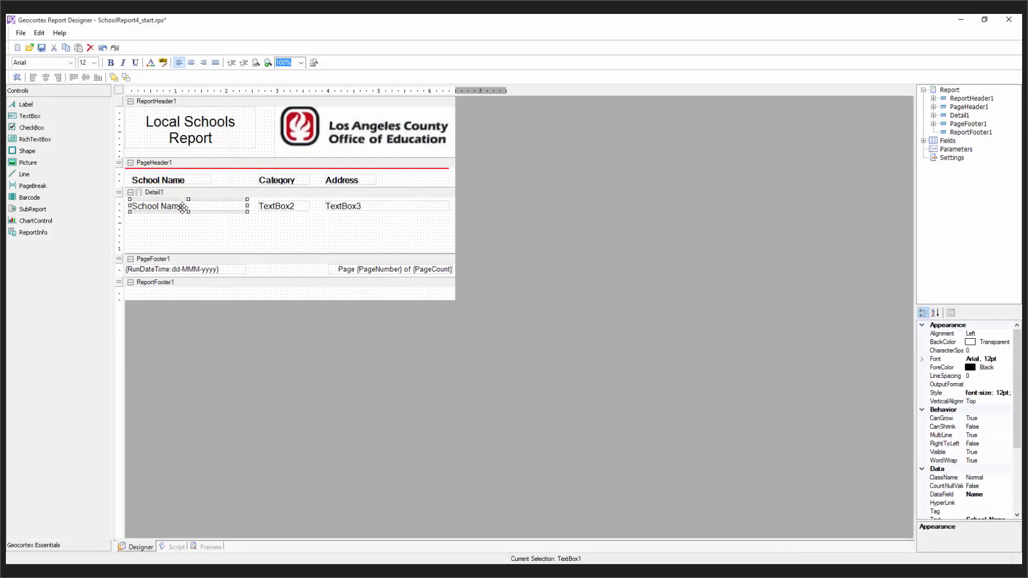
key("Delete")
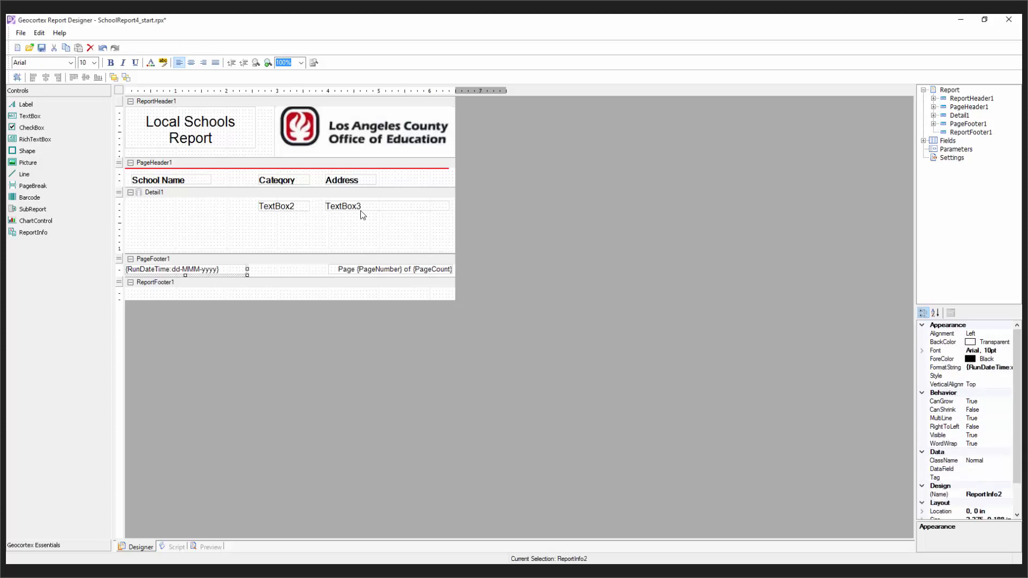
left_click(309, 207)
key("Delete")
left_click(344, 207)
key("Delete")
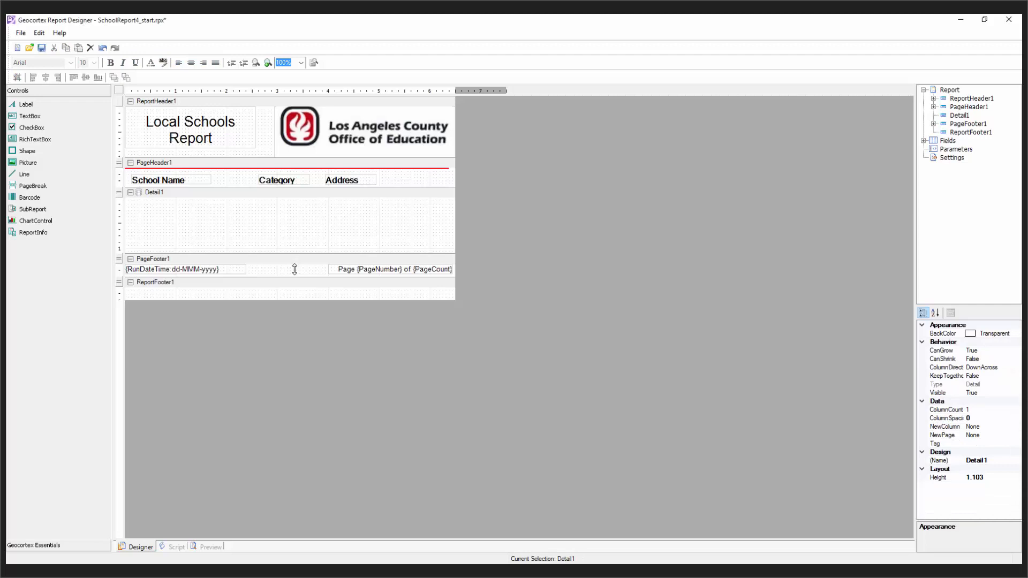
left_click_drag(295, 269, 271, 255)
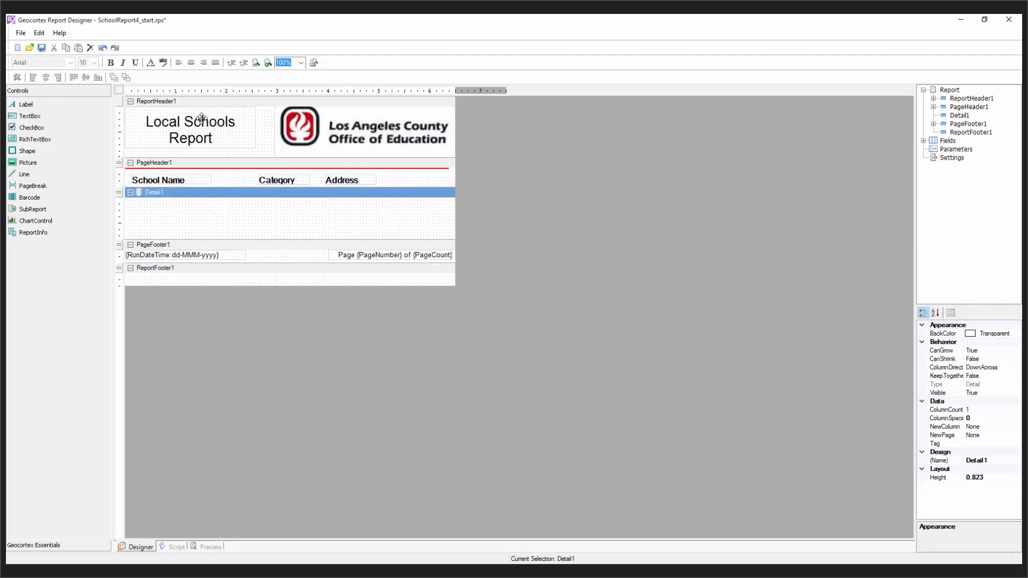
left_click(230, 124)
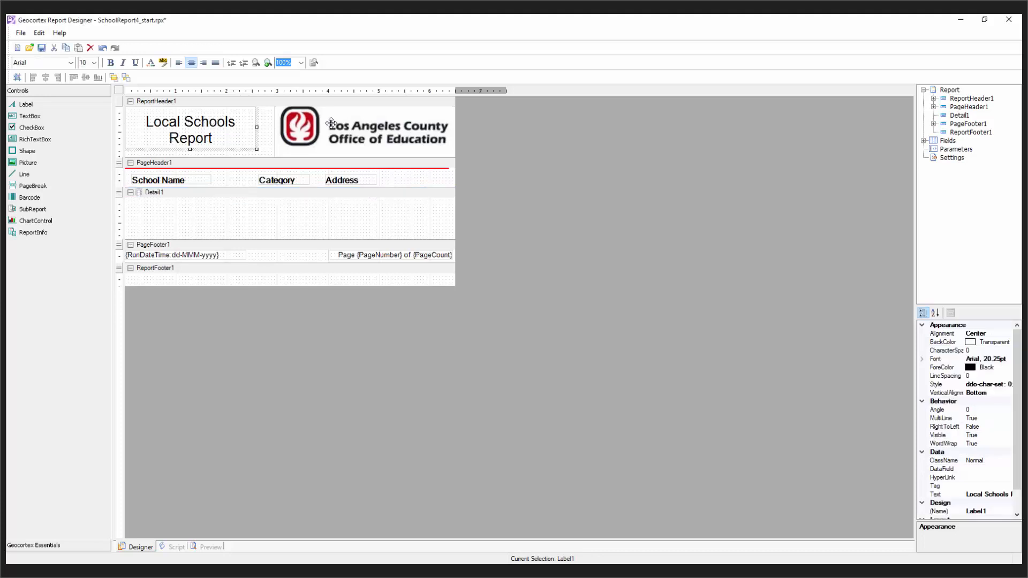
left_click(331, 123)
left_click(195, 181)
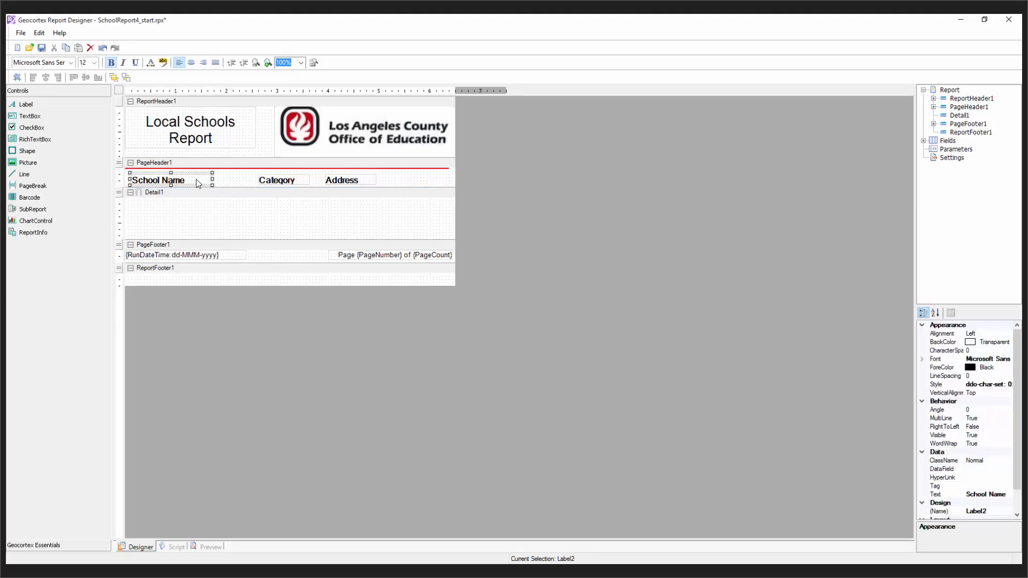
left_click(292, 178)
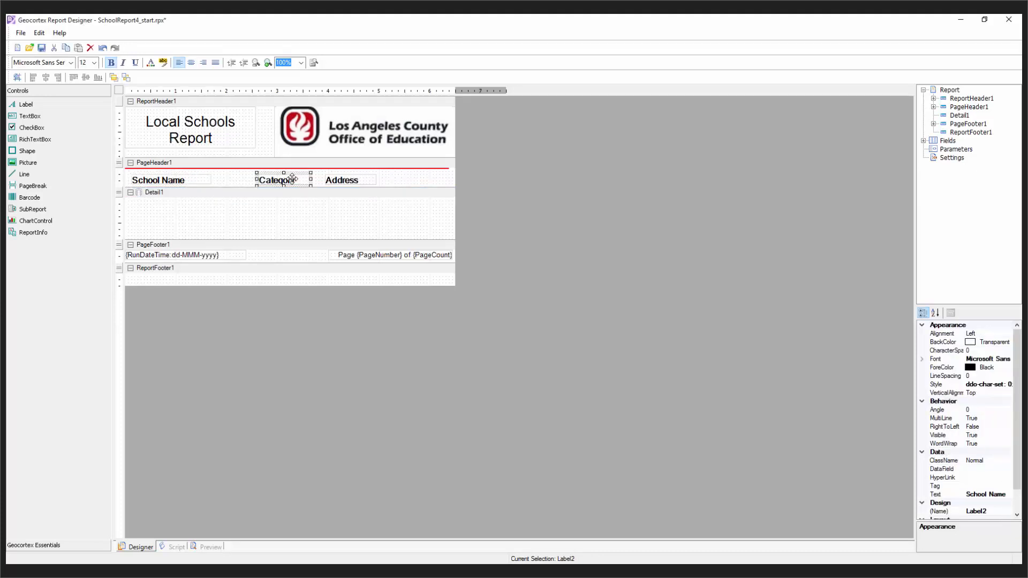
left_click(361, 179)
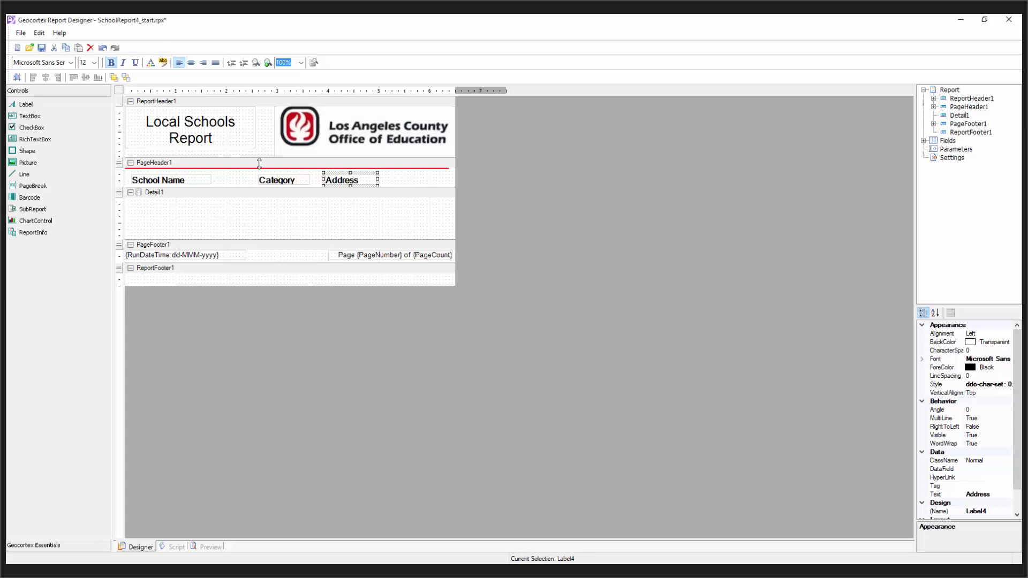
left_click(228, 222)
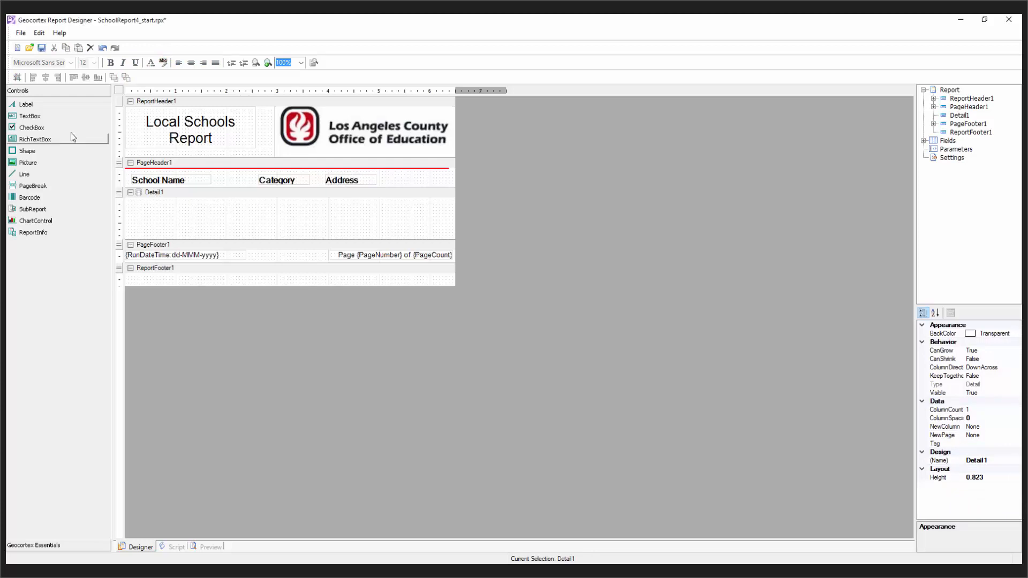
Step: Preview the rendered report page and scroll through it
left_click(209, 547)
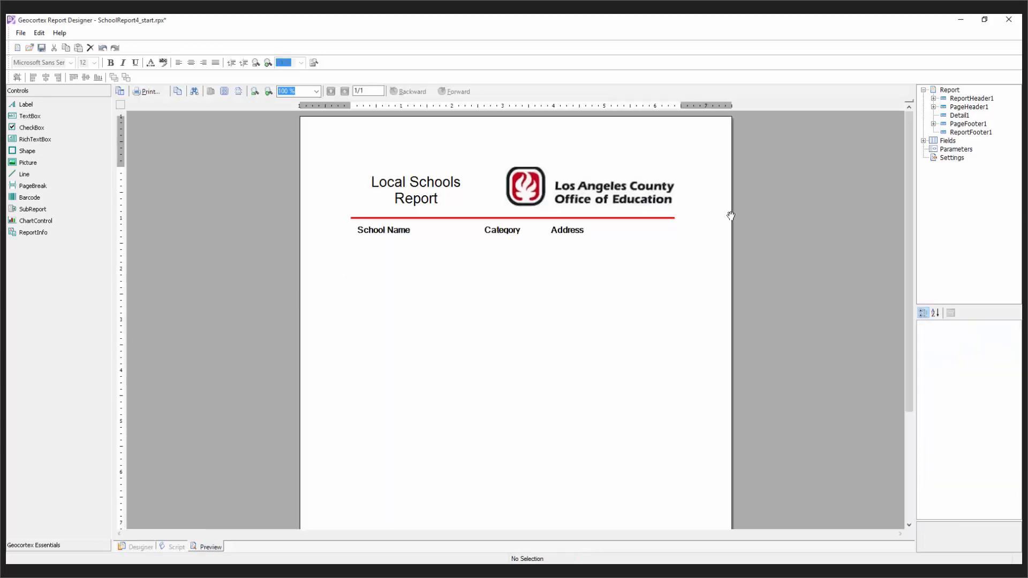
scroll(671, 360, "down", 5)
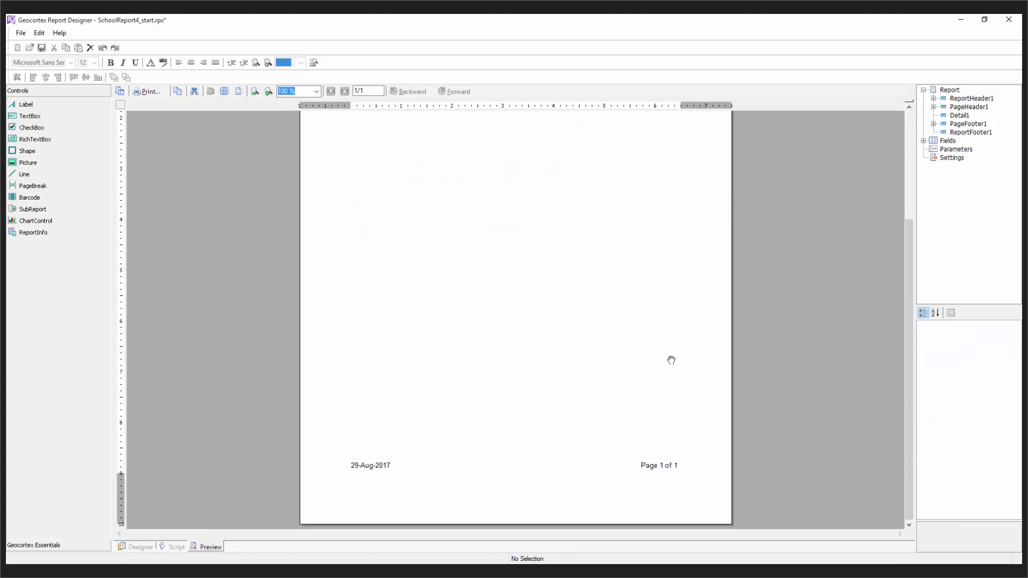
scroll(671, 360, "up", 5)
left_click(136, 546)
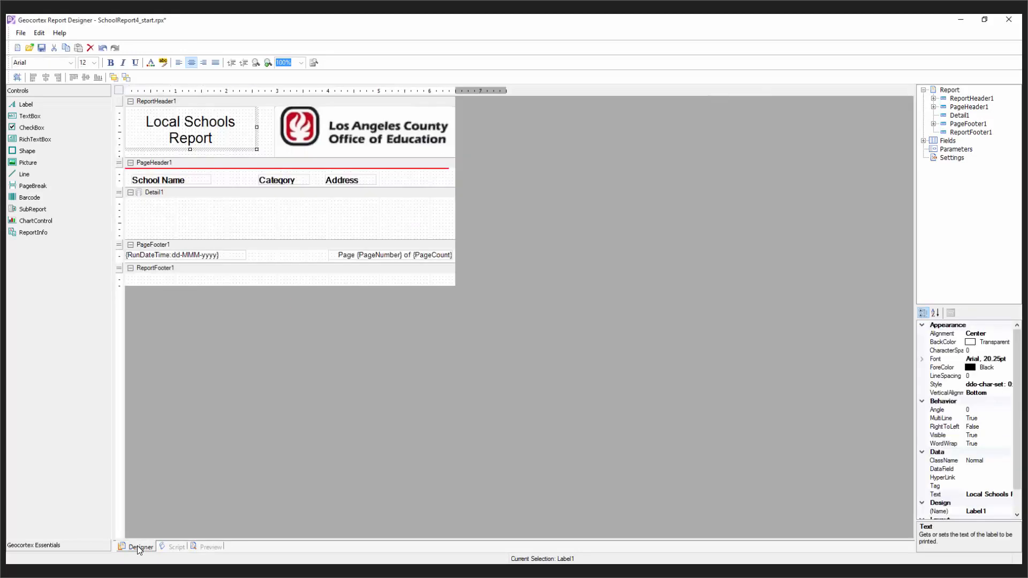
Step: Add TextBox1–3 under School Name, Category and Address, and select all three
left_click_drag(33, 117, 130, 205)
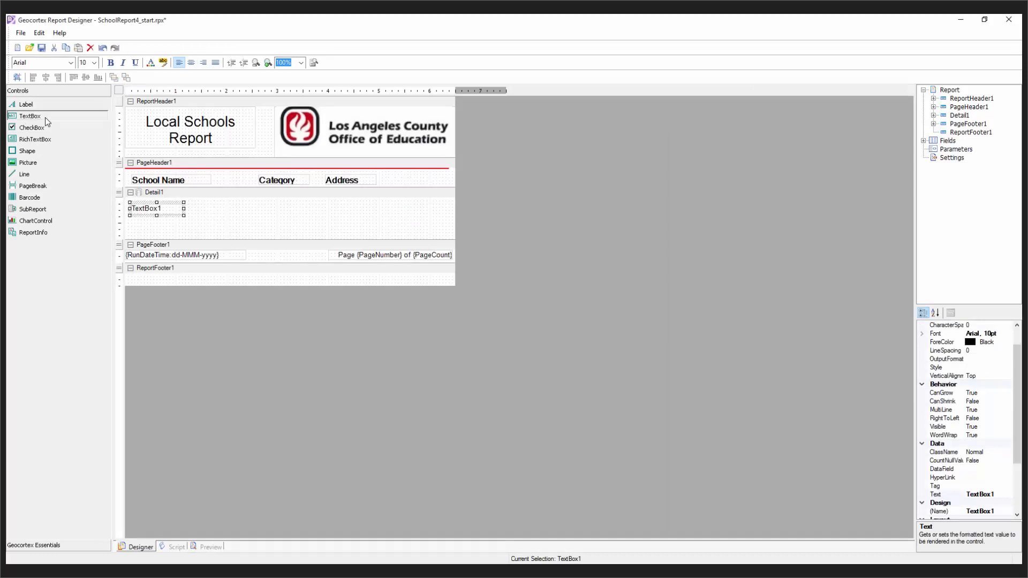
left_click_drag(45, 118, 257, 201)
left_click_drag(48, 119, 333, 204)
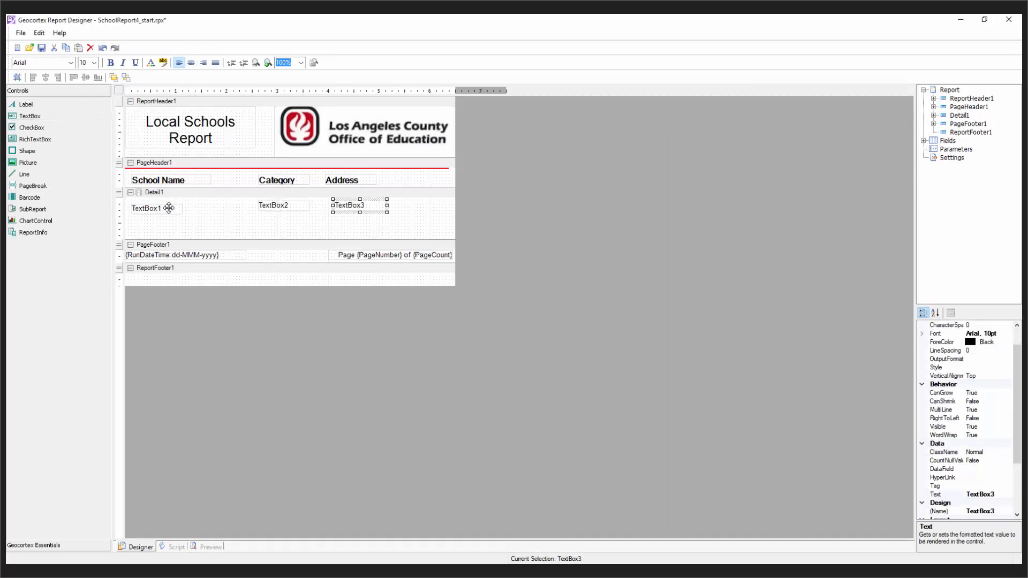
left_click(169, 208)
left_click(287, 209, "ctrl")
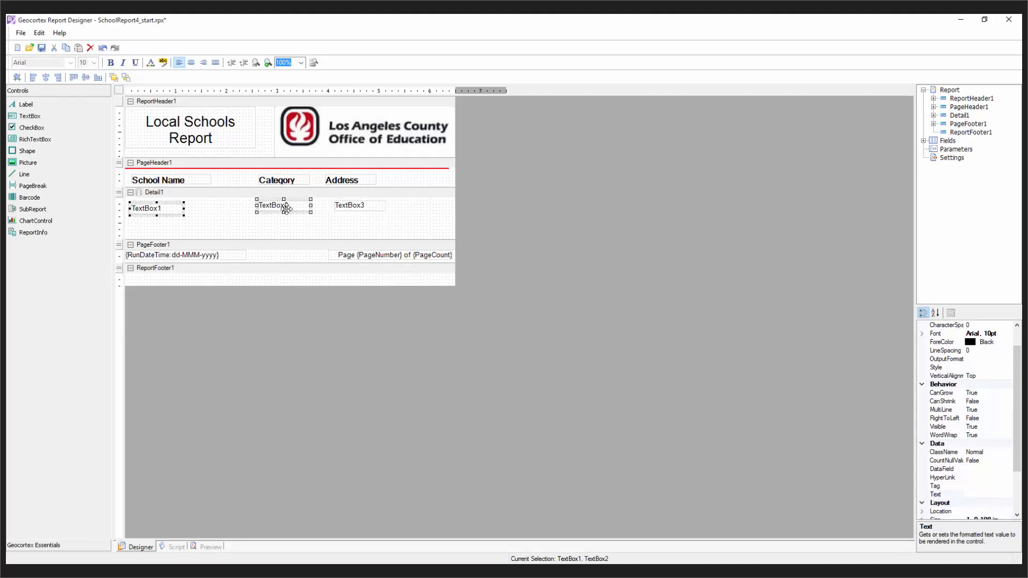
left_click(353, 206, "ctrl")
Step: Align the tops of the three detail text boxes and widen the Properties panel
left_click(74, 77)
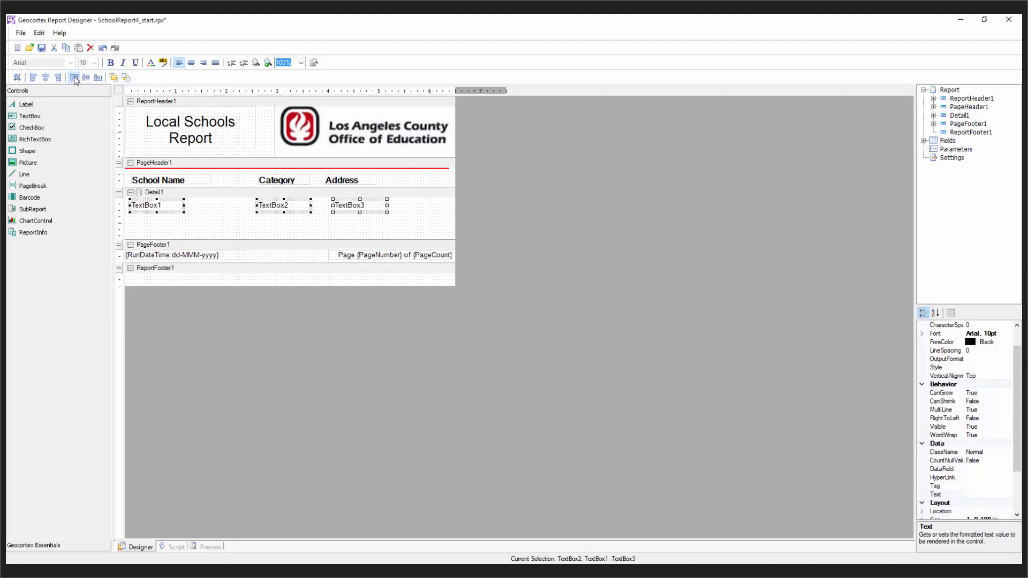
left_click(195, 221)
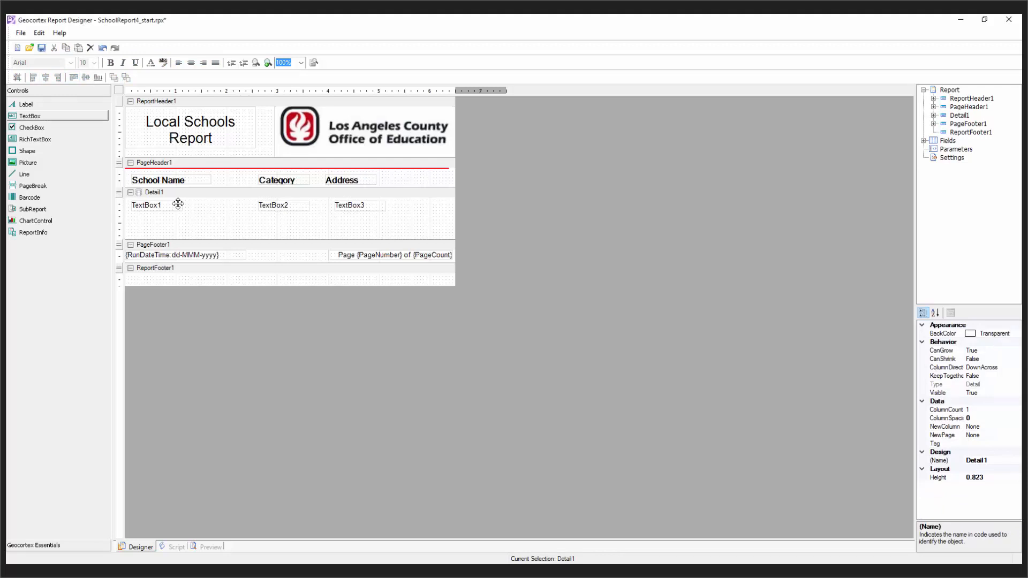
left_click(179, 205)
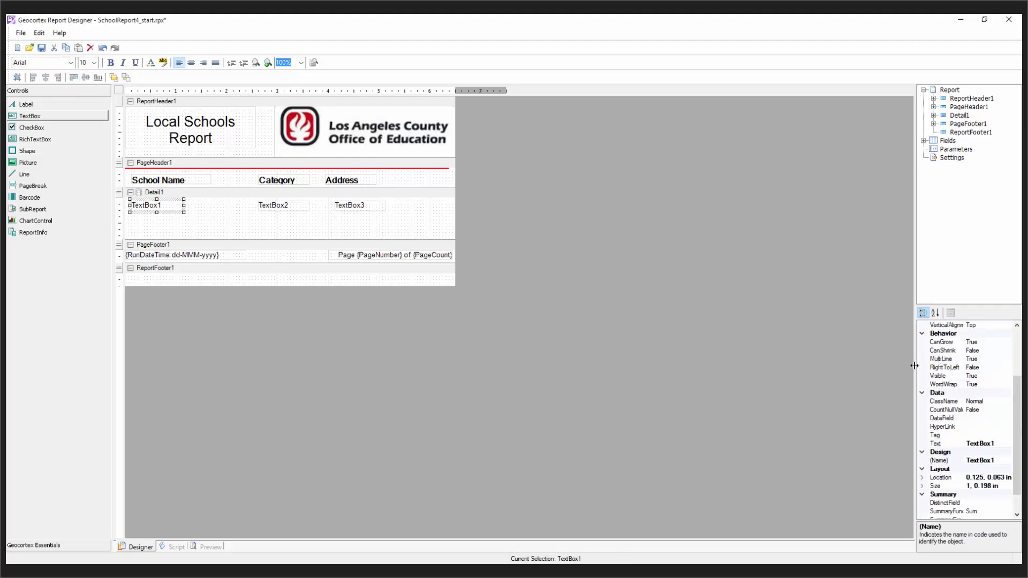
left_click_drag(914, 365, 718, 377)
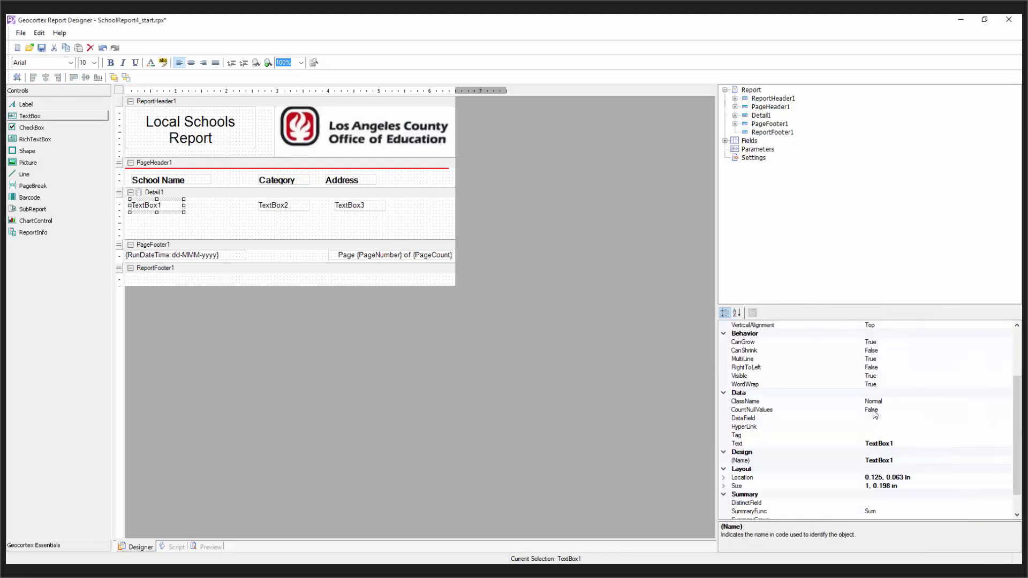
Step: Change the font of TextBox1–3 to Arial 12pt
left_click(289, 205, "ctrl")
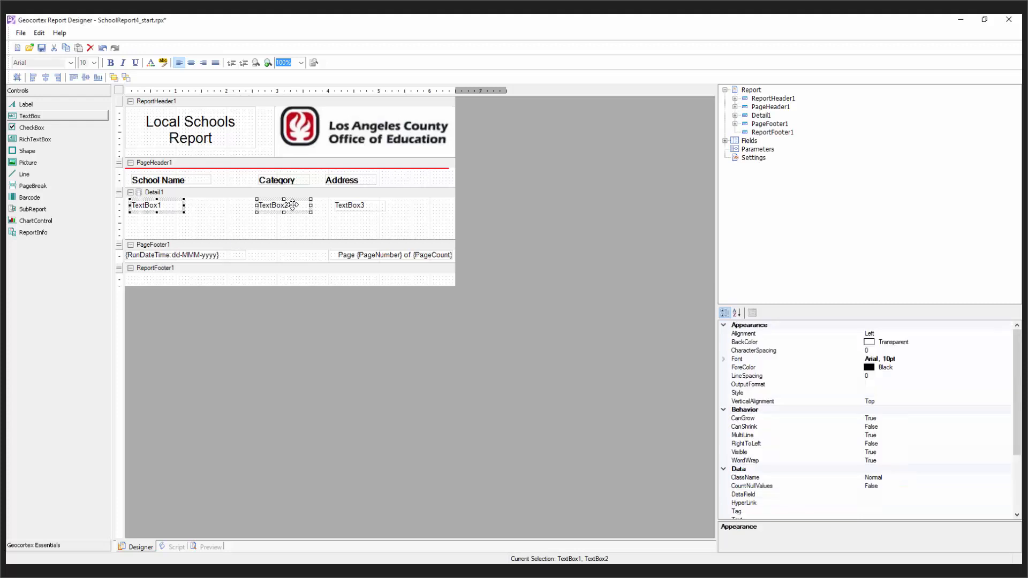
left_click(370, 206, "ctrl")
left_click(933, 356)
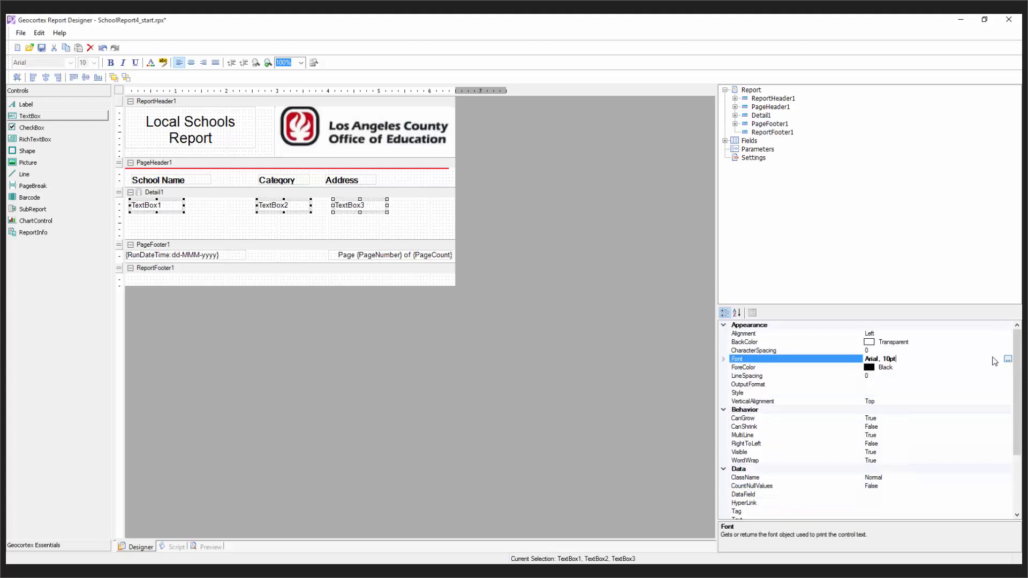
left_click(1008, 359)
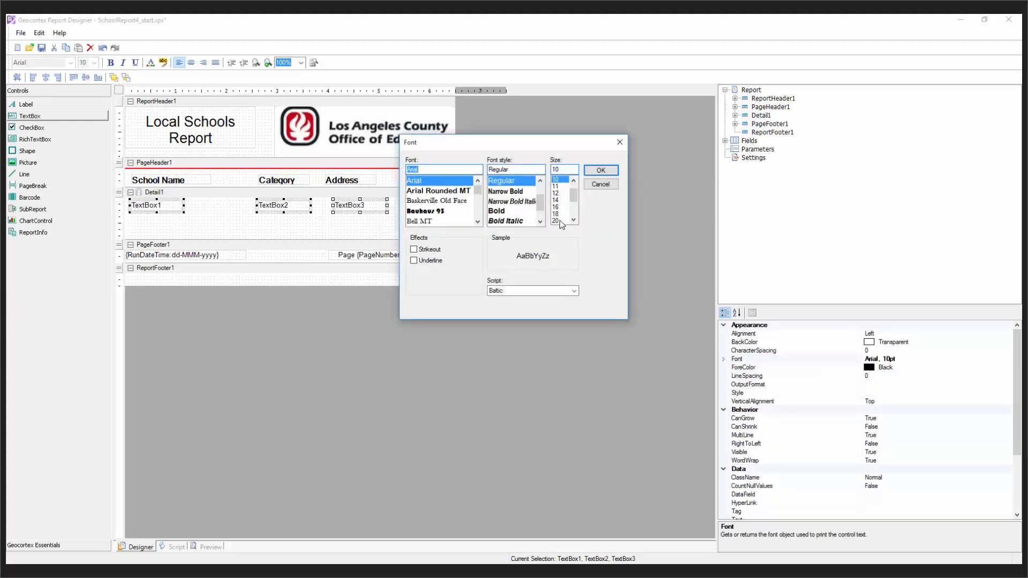
left_click(556, 192)
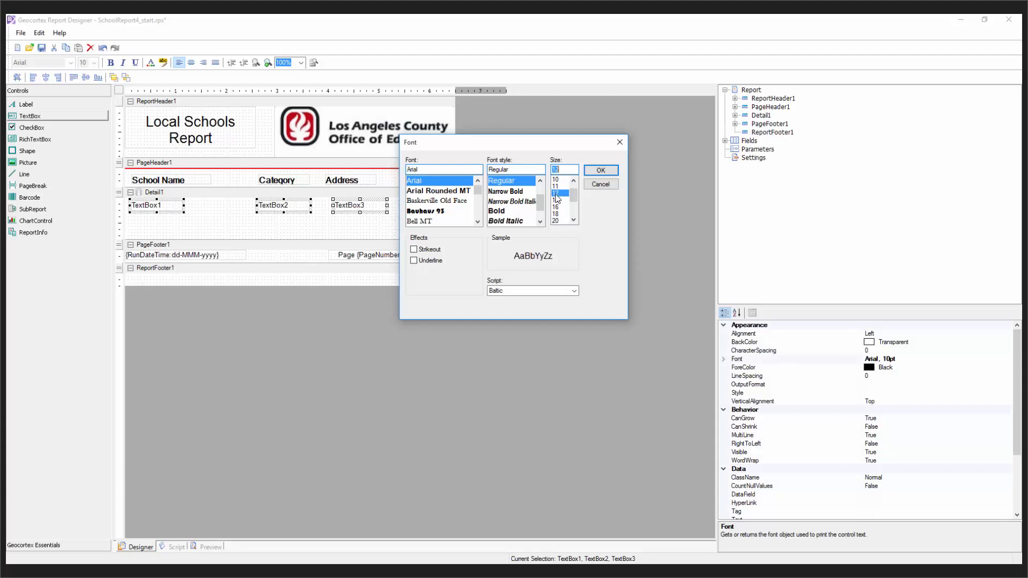
left_click(601, 170)
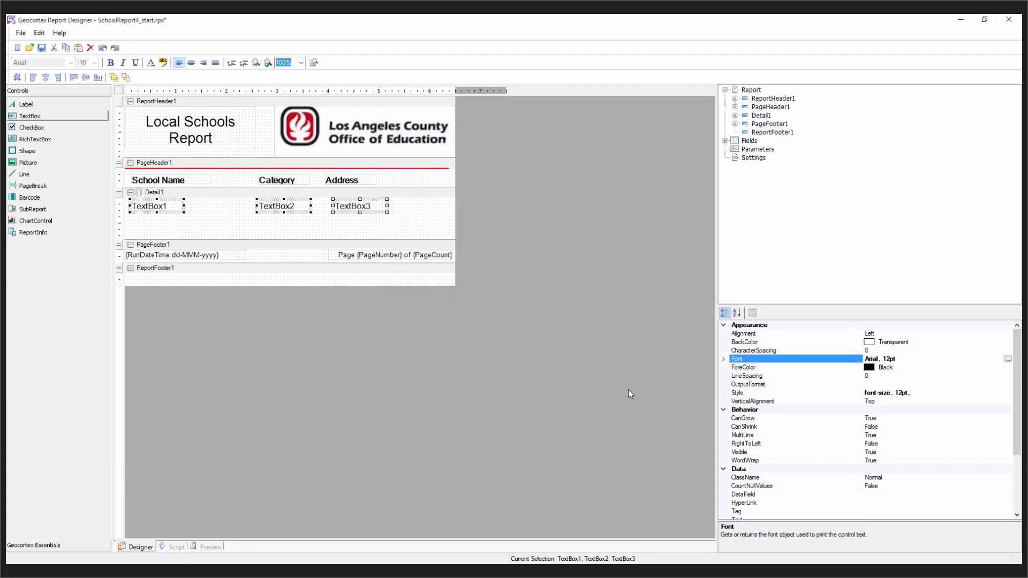
left_click(183, 225)
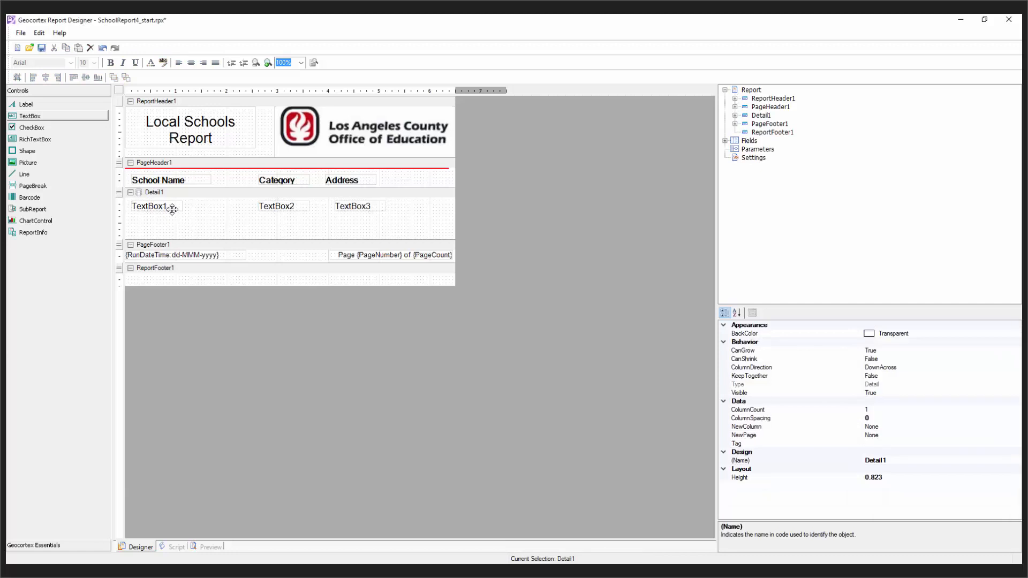
Step: Bind the first detail text box to the Name data field
left_click(172, 209)
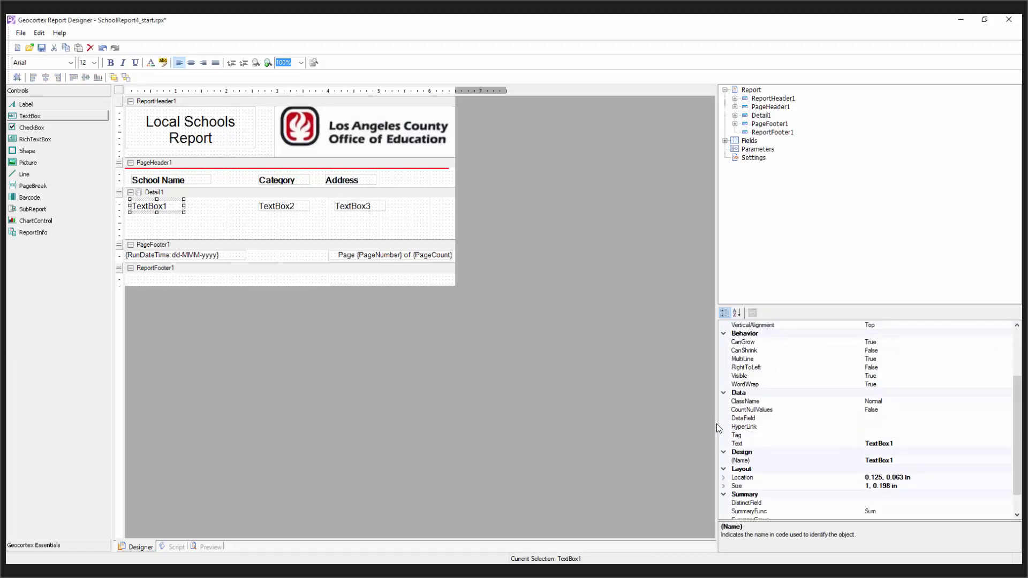
left_click(740, 421)
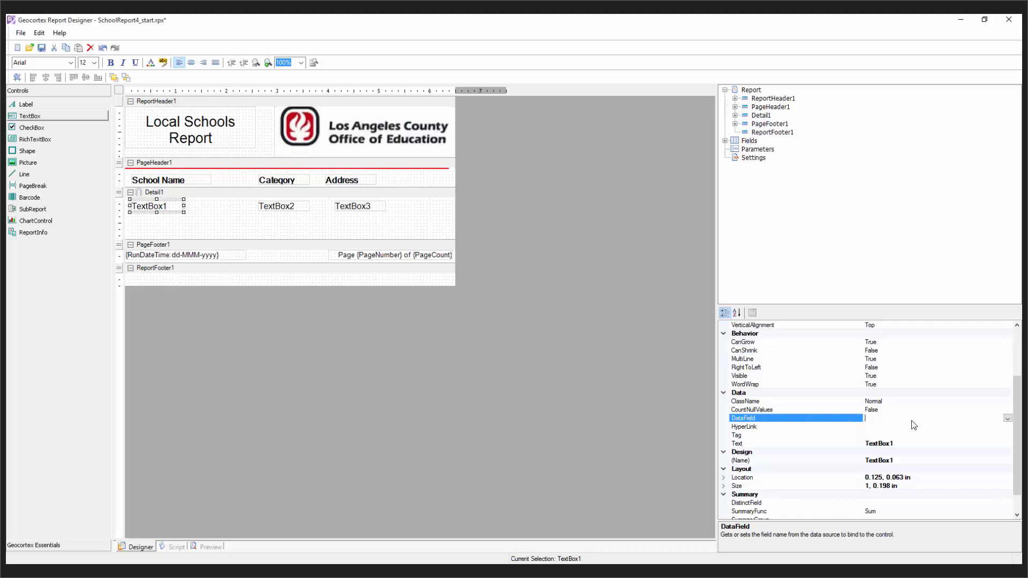
type("Name")
double_click(875, 418)
Step: Change that text box's text to 'School Name'
left_click(905, 443)
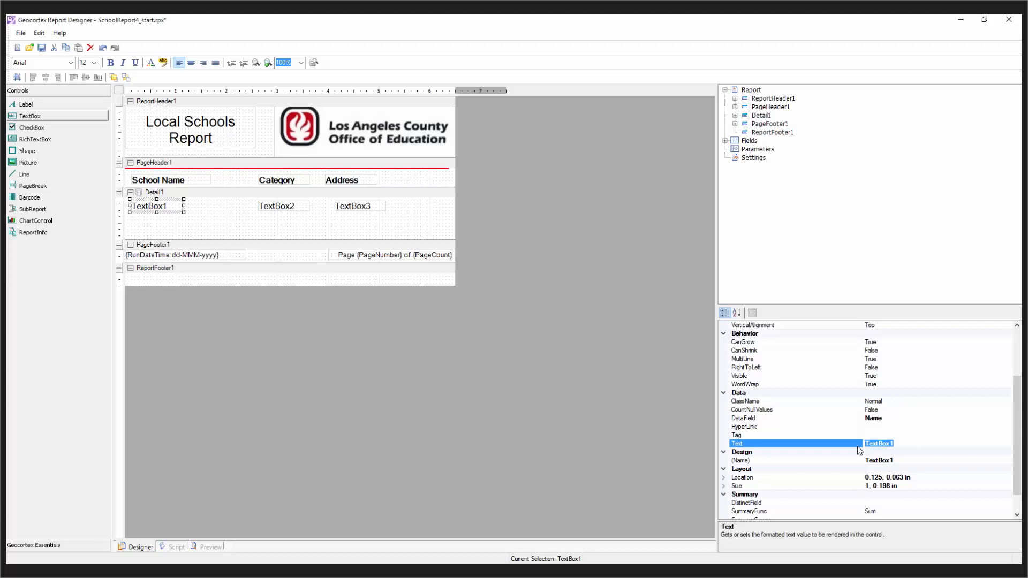
type("School Name")
left_click(918, 435)
left_click(910, 444)
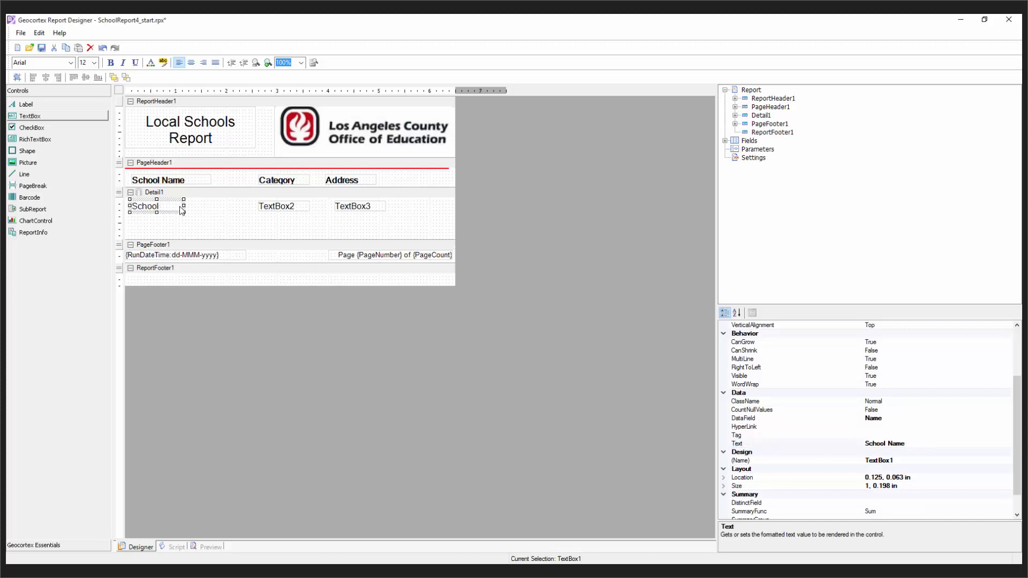
left_click(202, 216)
left_click(172, 207)
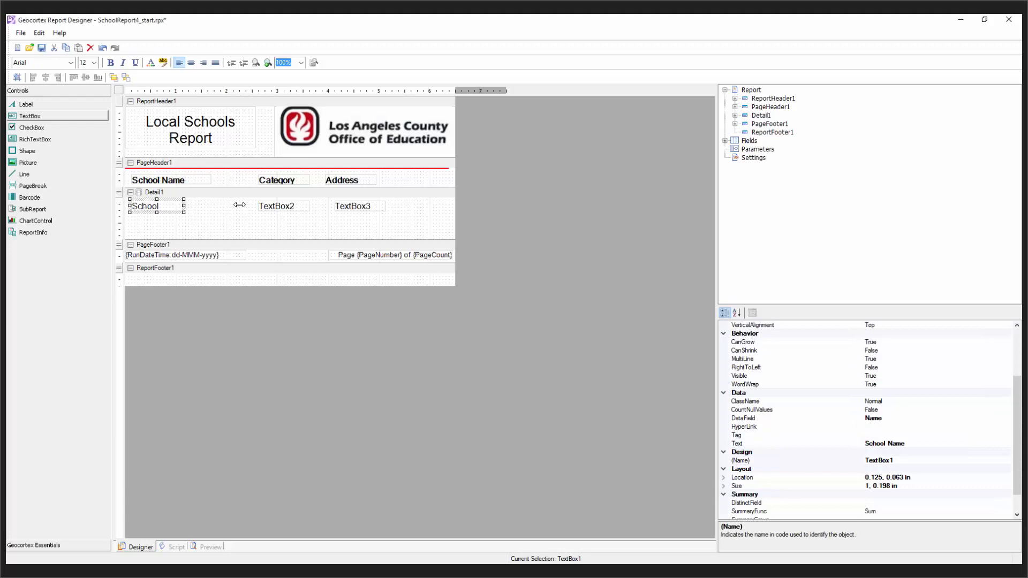
Step: Resize the detail text boxes: School Name to 2.25 in, Category to 1.438 in, Address wider
left_click_drag(247, 205, 247, 206)
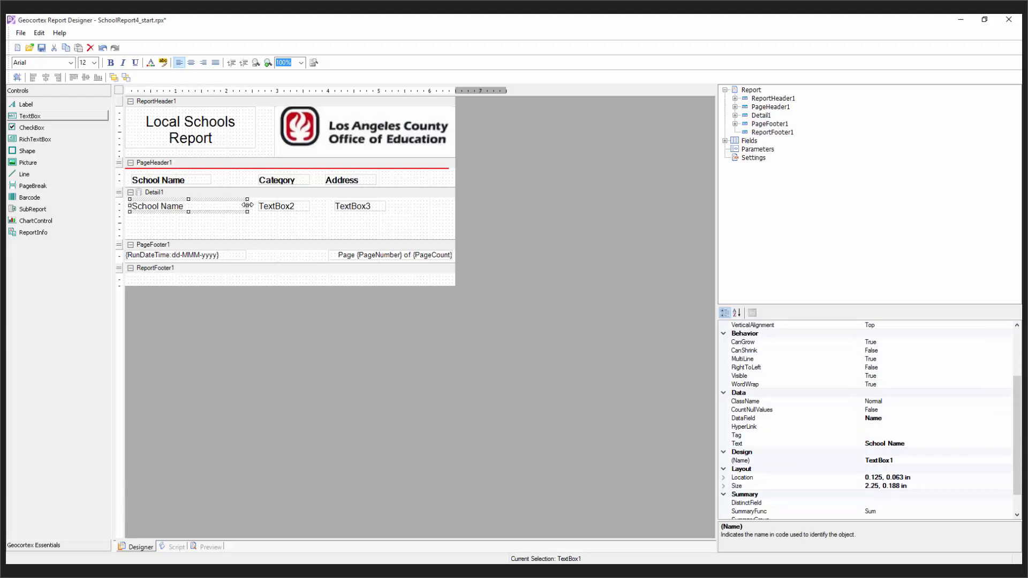
left_click(290, 210)
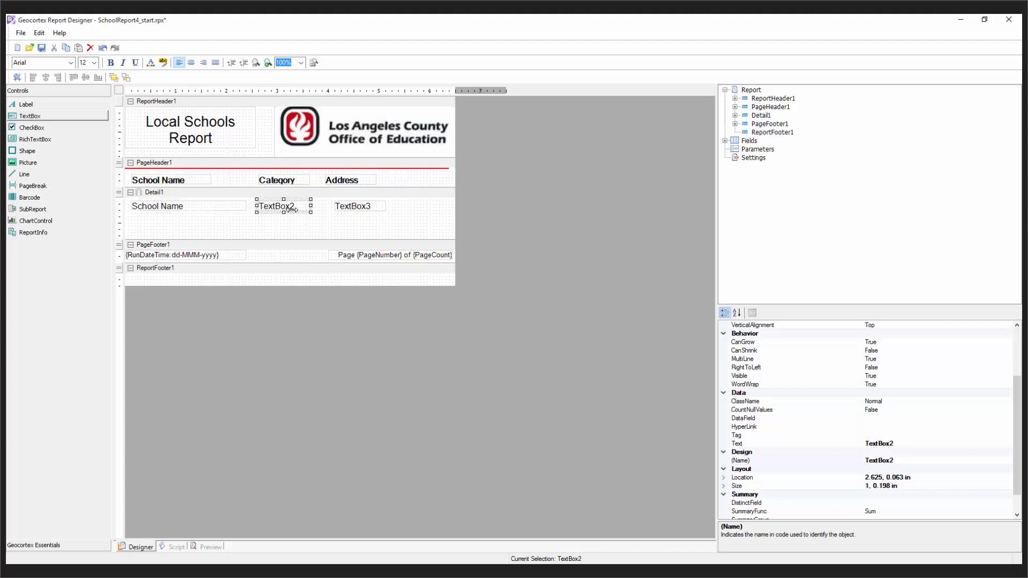
left_click(345, 206)
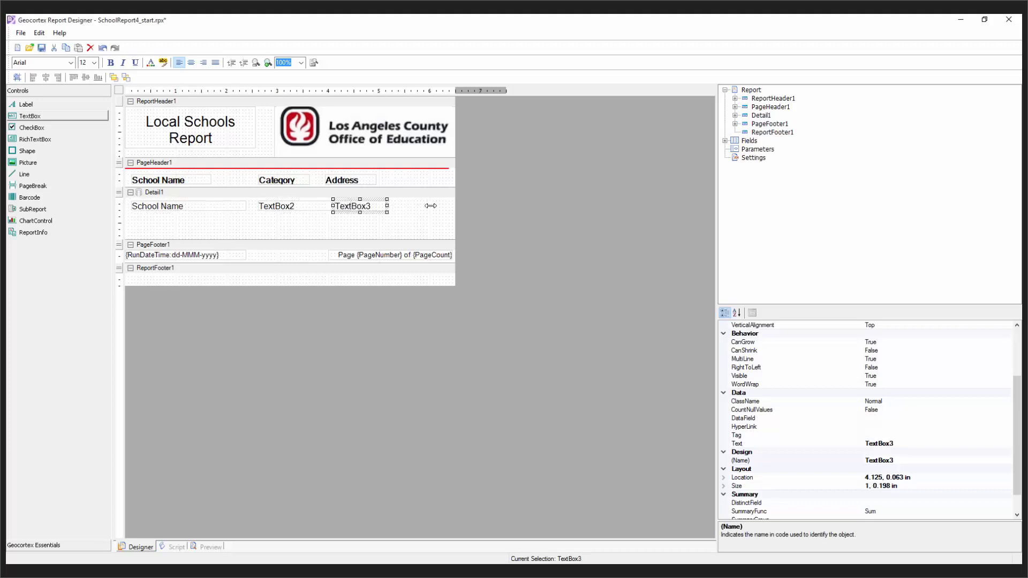
mouse_move(430, 205)
left_mouse_down()
mouse_move(455, 206)
mouse_move(424, 206)
left_mouse_up()
left_click(300, 207)
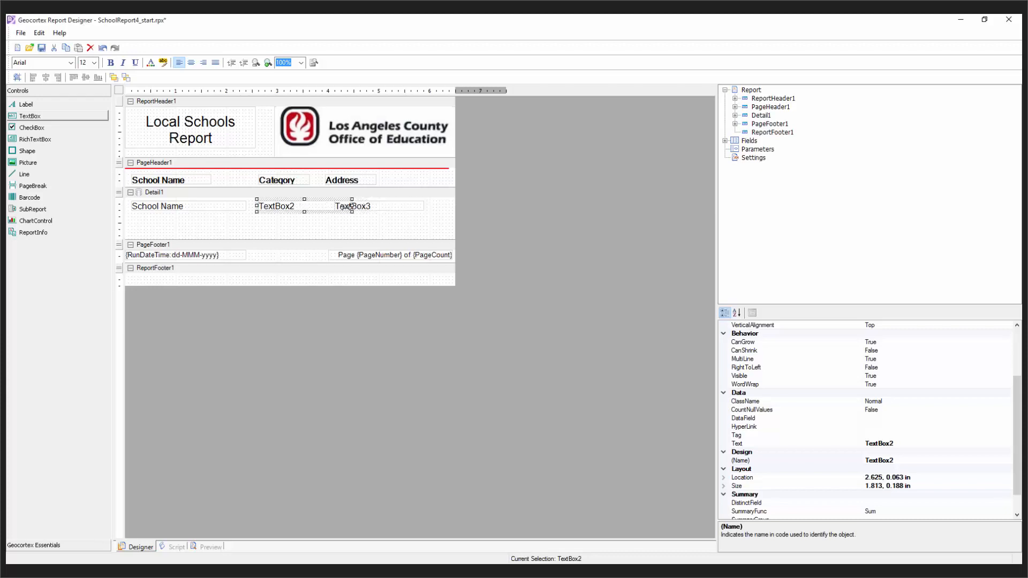
left_click_drag(351, 206, 333, 206)
left_click(371, 206)
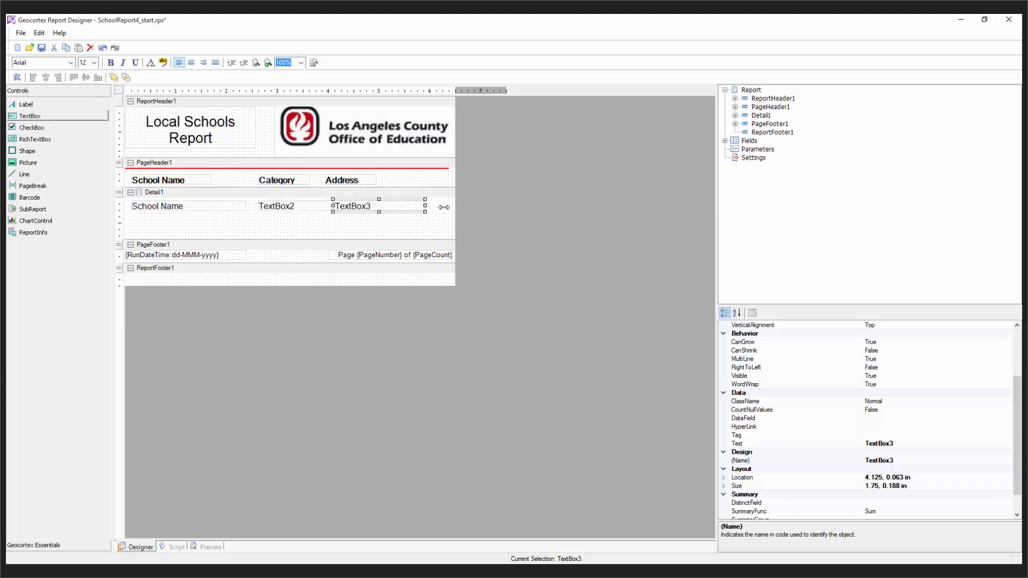
left_click_drag(444, 208, 317, 205)
left_click(316, 204)
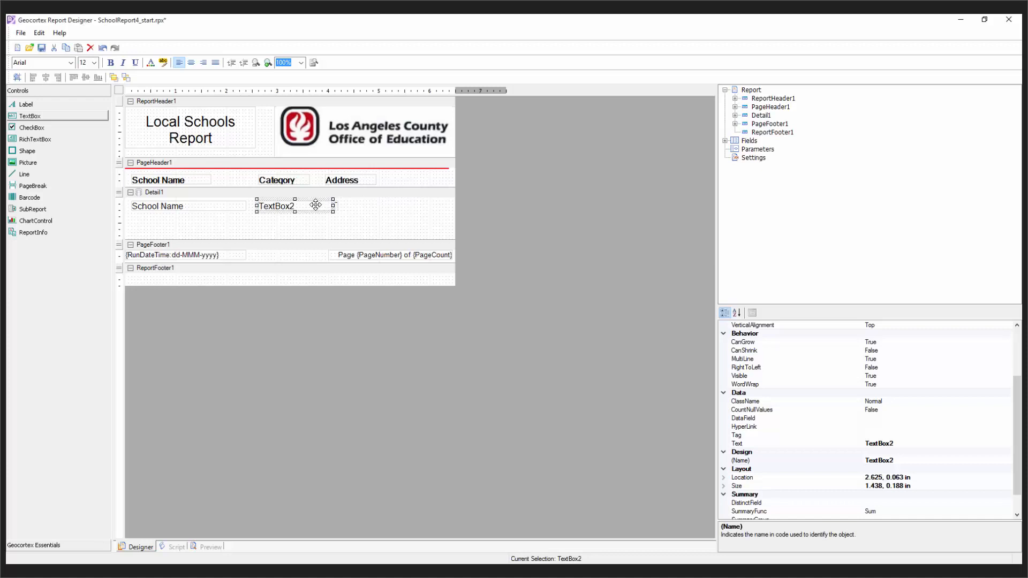
left_click(103, 46)
left_click(351, 231)
Step: Bind TextBox2 to the Category data field and TextBox3 to Address
left_click(298, 205)
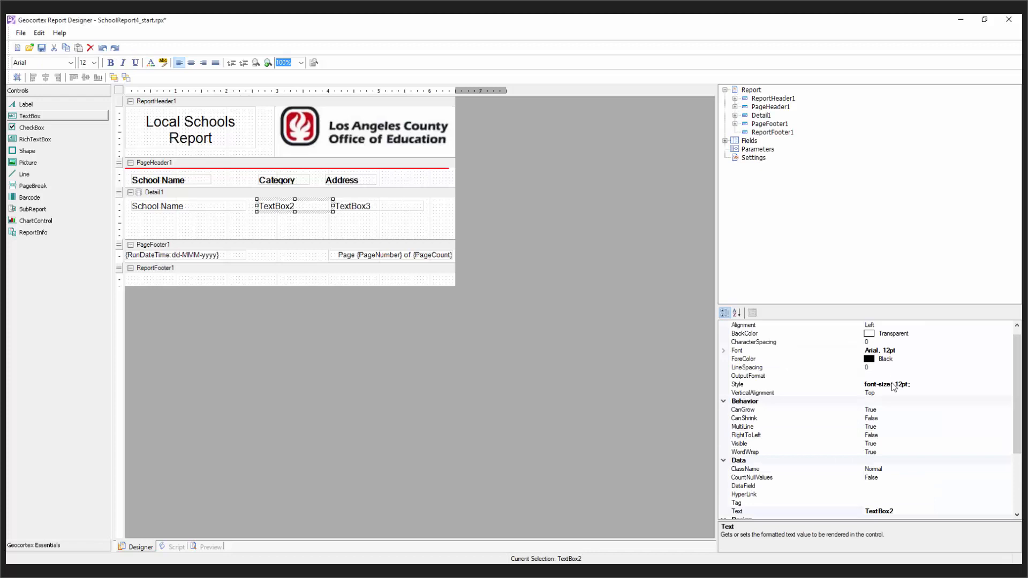
left_click(896, 488)
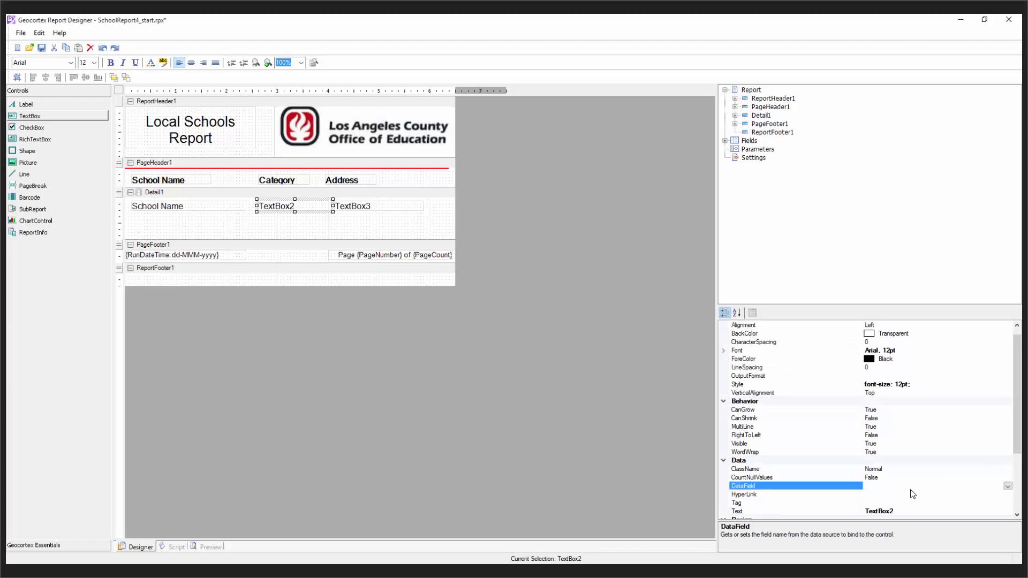
type("Category")
left_click(374, 207)
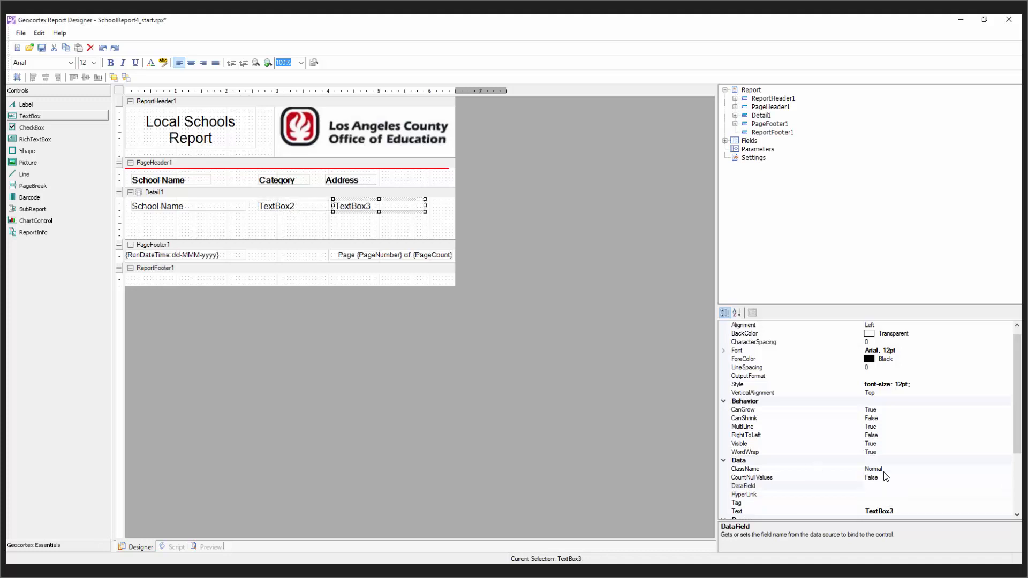
left_click(891, 487)
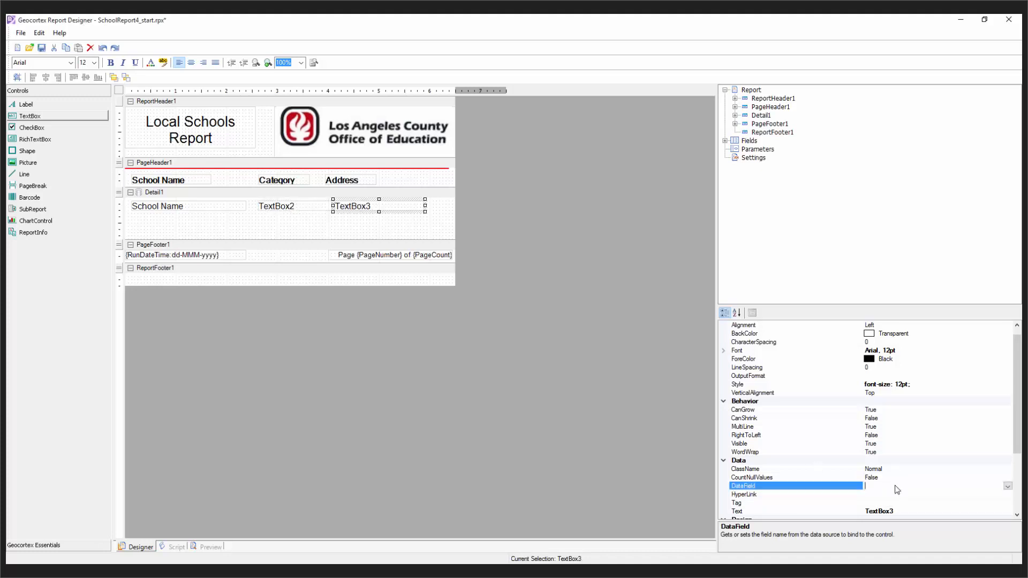
type("Address")
left_click(281, 223)
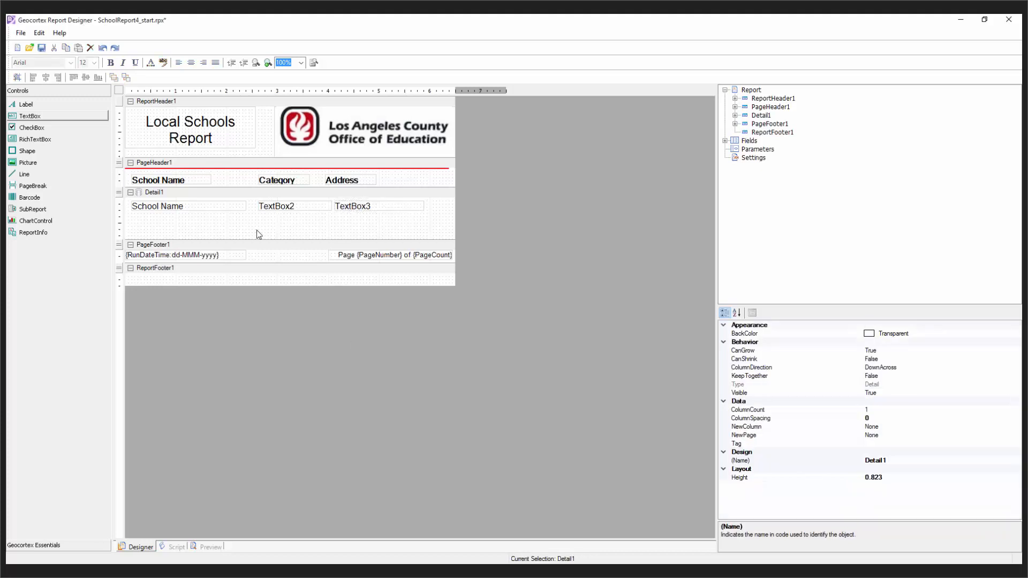
Step: Preview the rendered report page, then return to Designer and select the Address heading
left_click(206, 547)
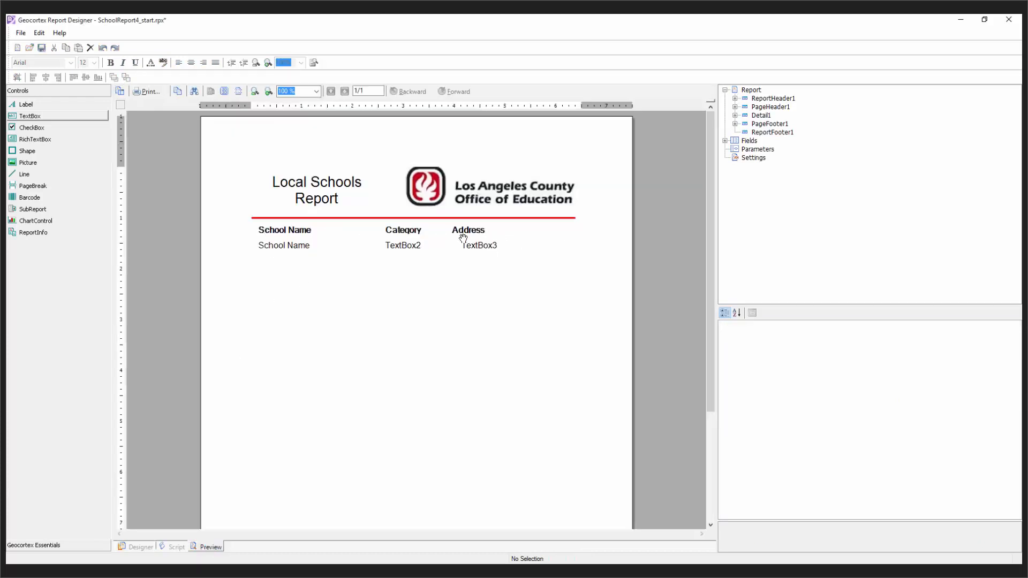
left_click(130, 548)
left_click(334, 182)
Step: Left-align the Address heading with TextBox3
left_click(341, 208, "ctrl")
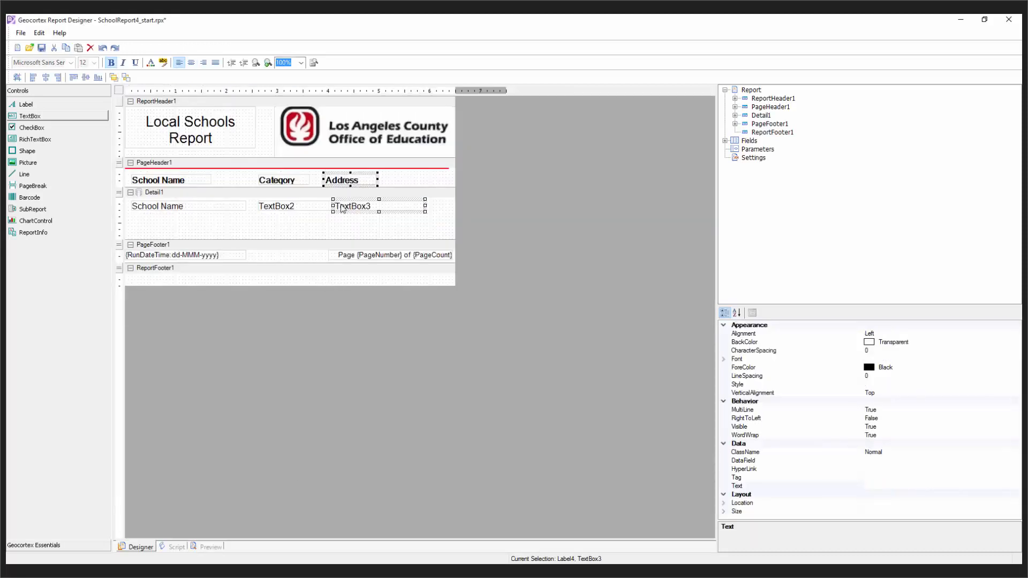
left_click(30, 78)
left_click(398, 234)
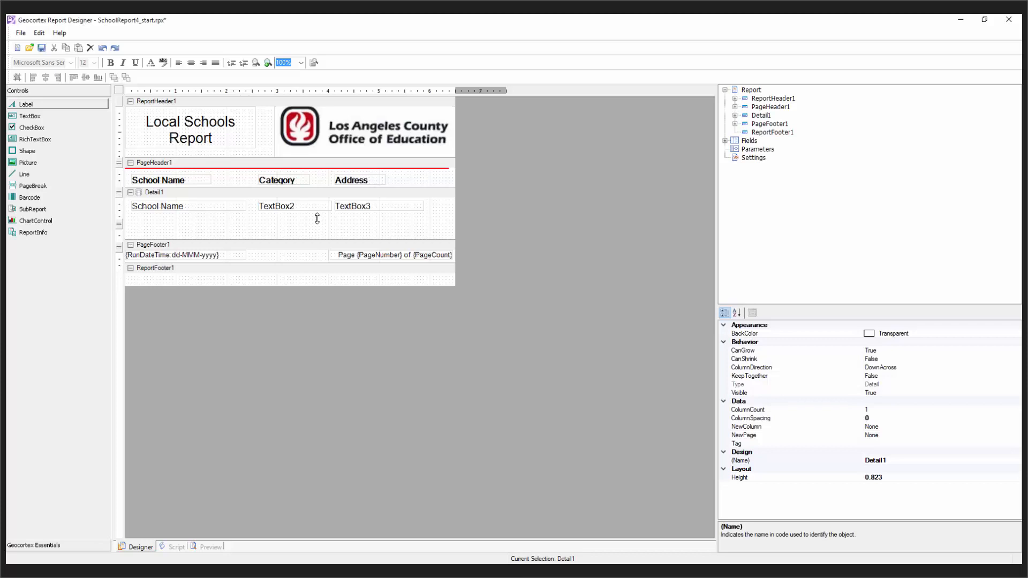
Step: Shorten the Detail1 band to 0.531 and draw a horizontal line across it
left_click_drag(317, 218, 316, 223)
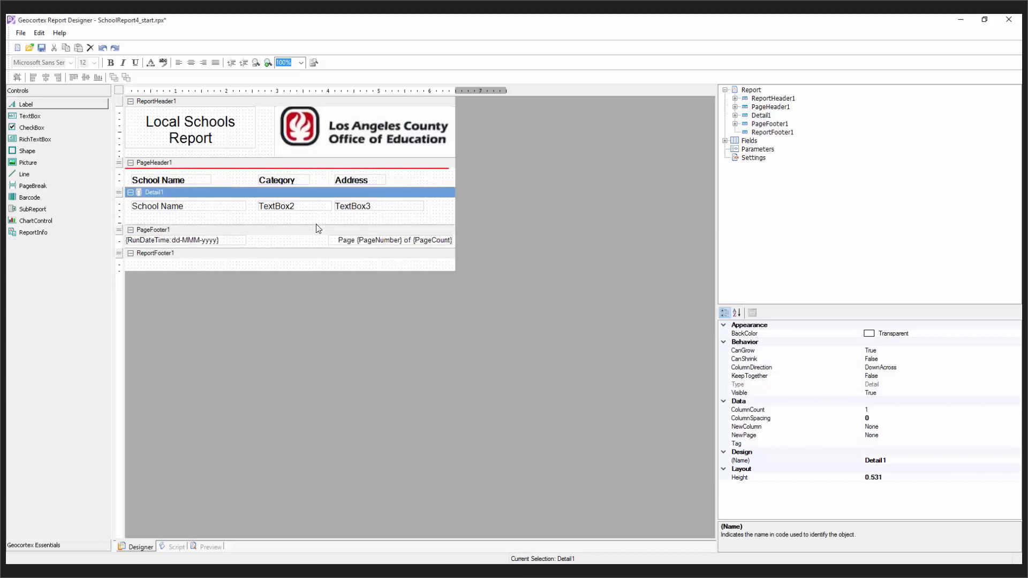
left_click(36, 175)
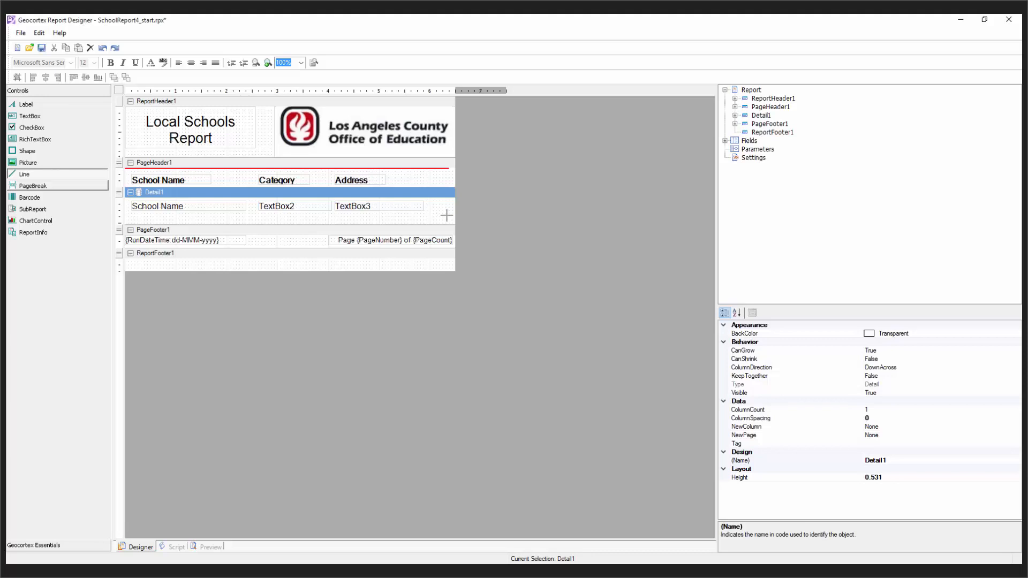
left_click_drag(134, 216, 445, 217)
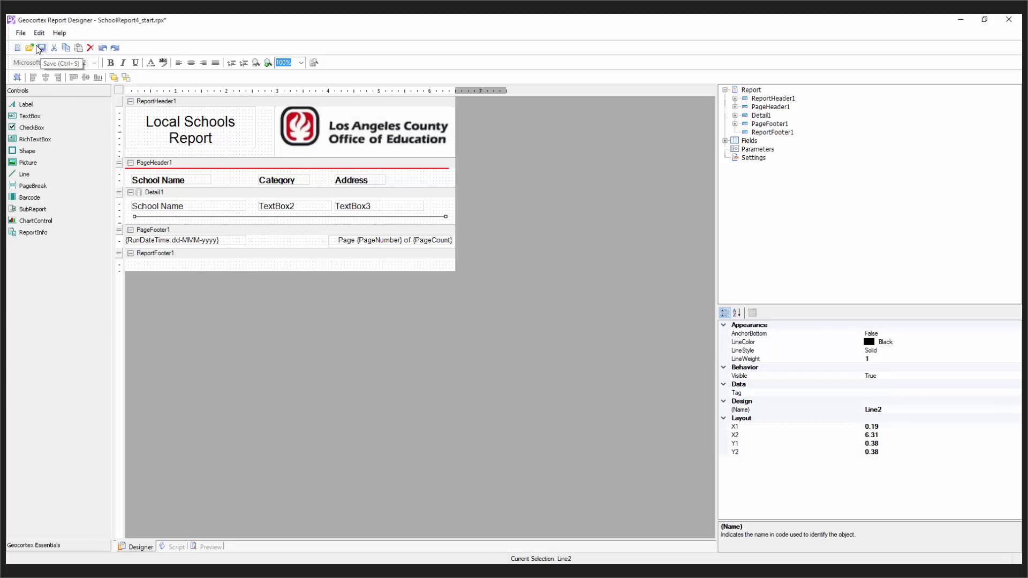
Step: Save the report to the Desktop as SchoolReport.rpx, then return to the browser
left_click(22, 36)
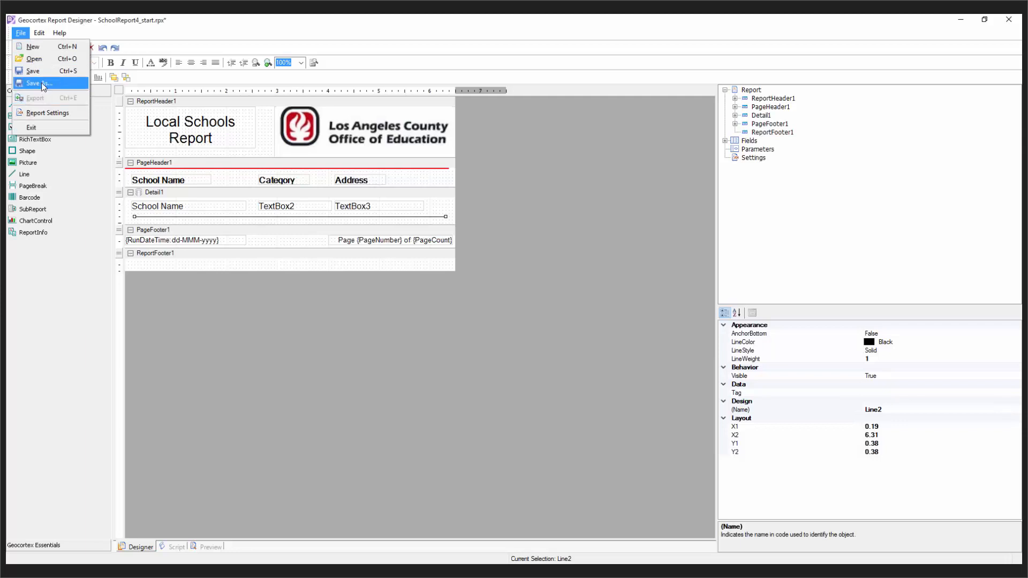
left_click(39, 83)
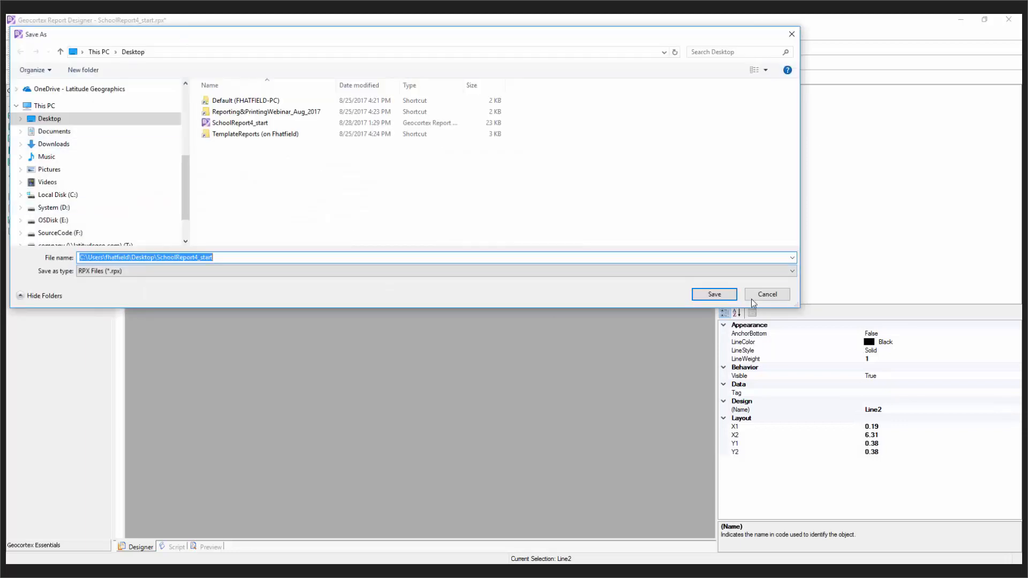
left_click(213, 261)
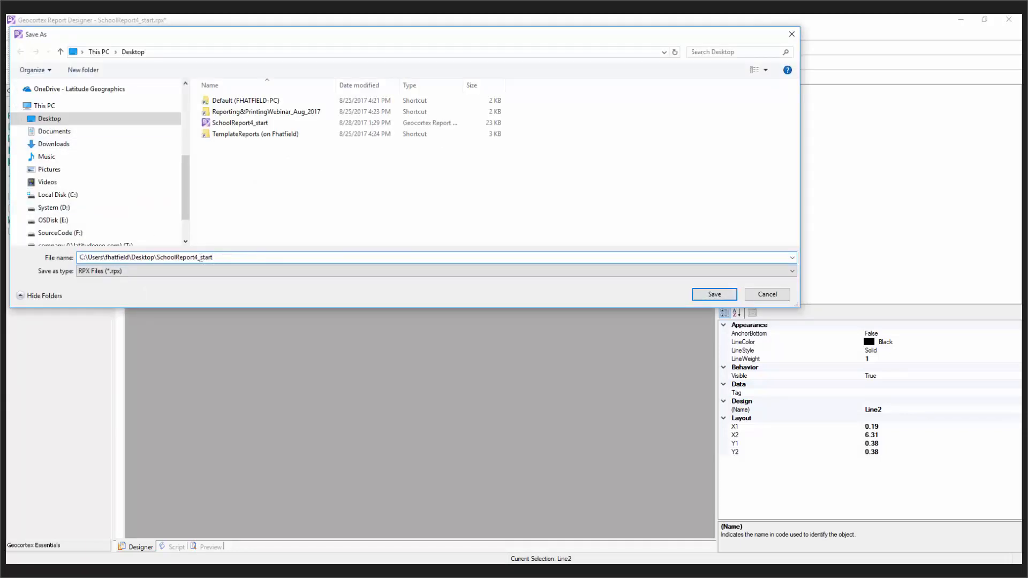
left_click_drag(213, 257, 194, 253)
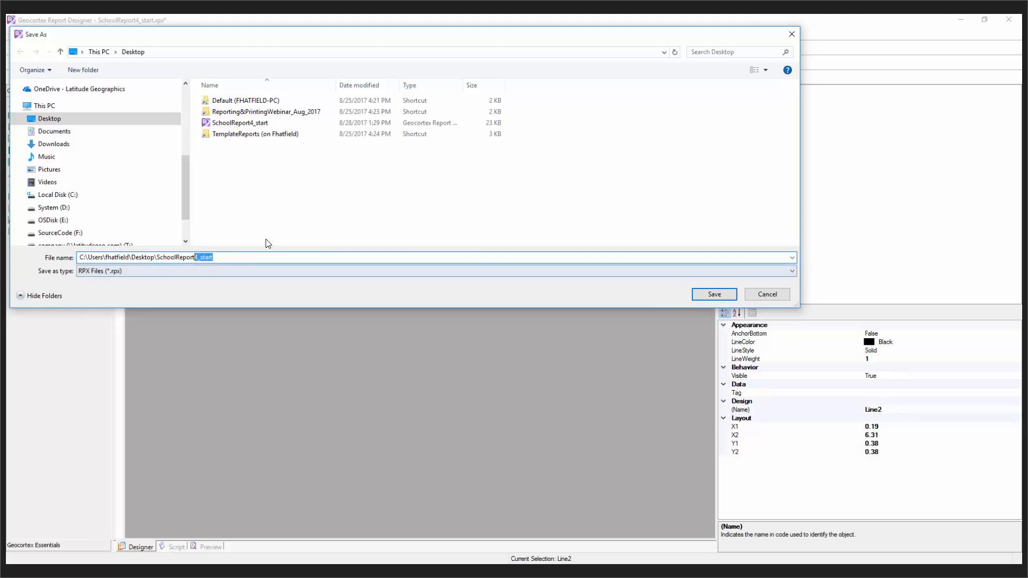
key("BackSpace")
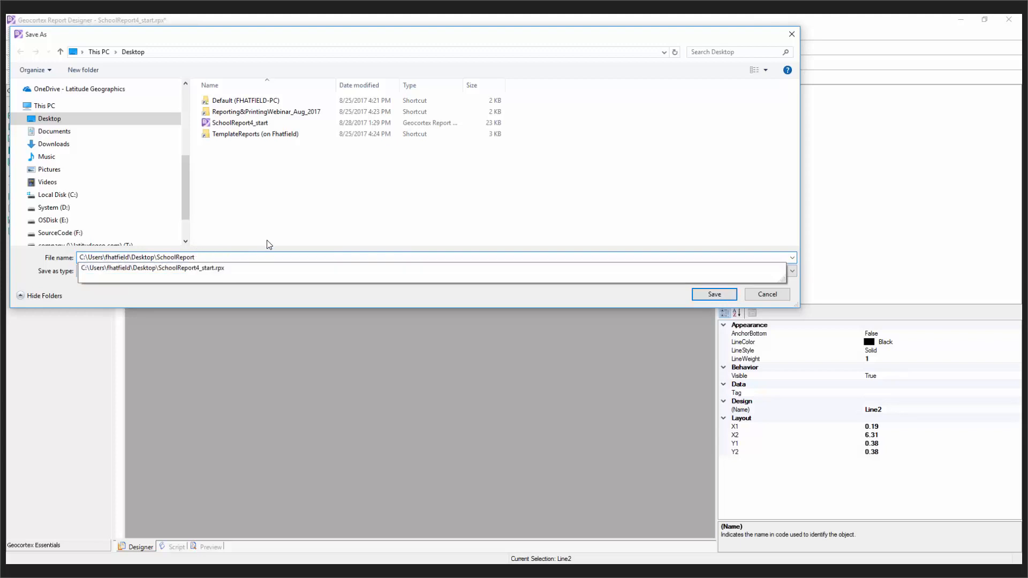
left_click(720, 294)
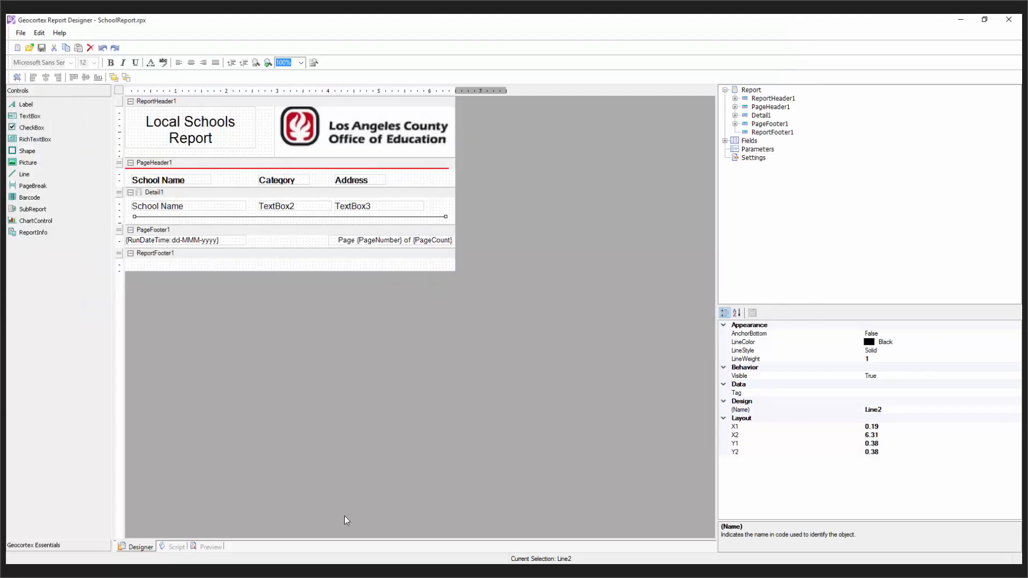
mouse_move(251, 571)
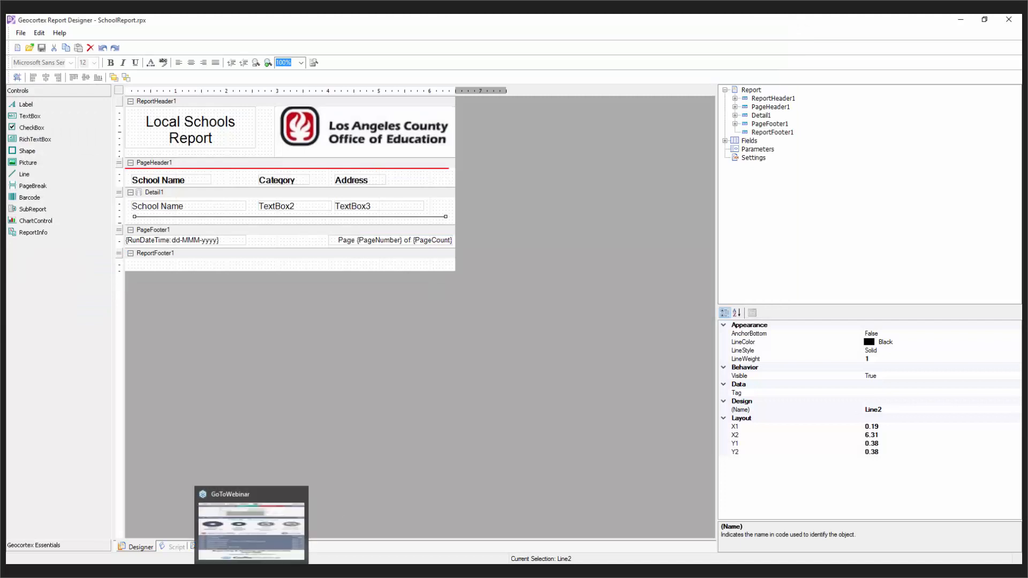
left_click(174, 572)
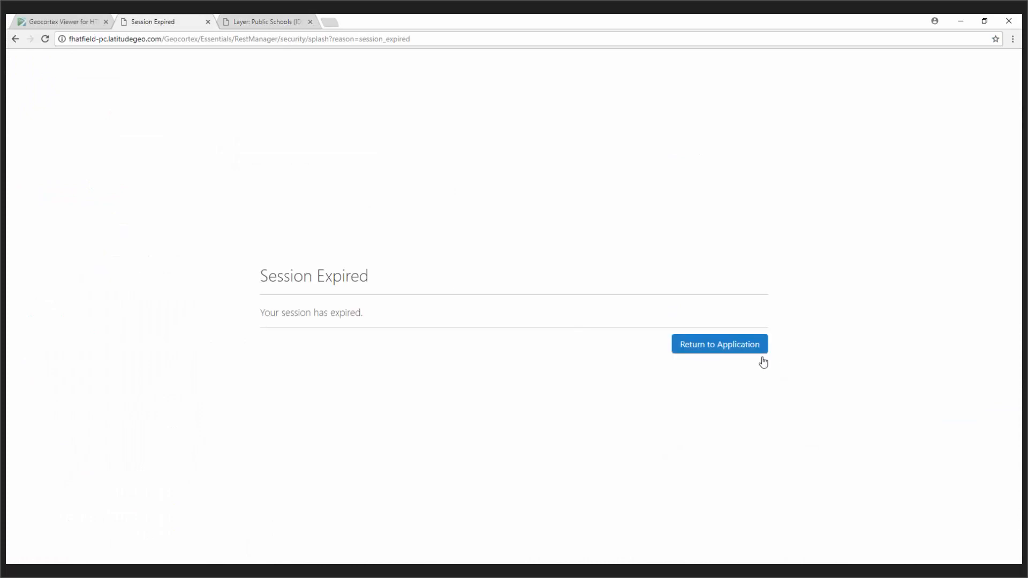
Step: Re-enter Essentials Manager, open the LA County + site, and edit the Public Schools layer
left_click(712, 348)
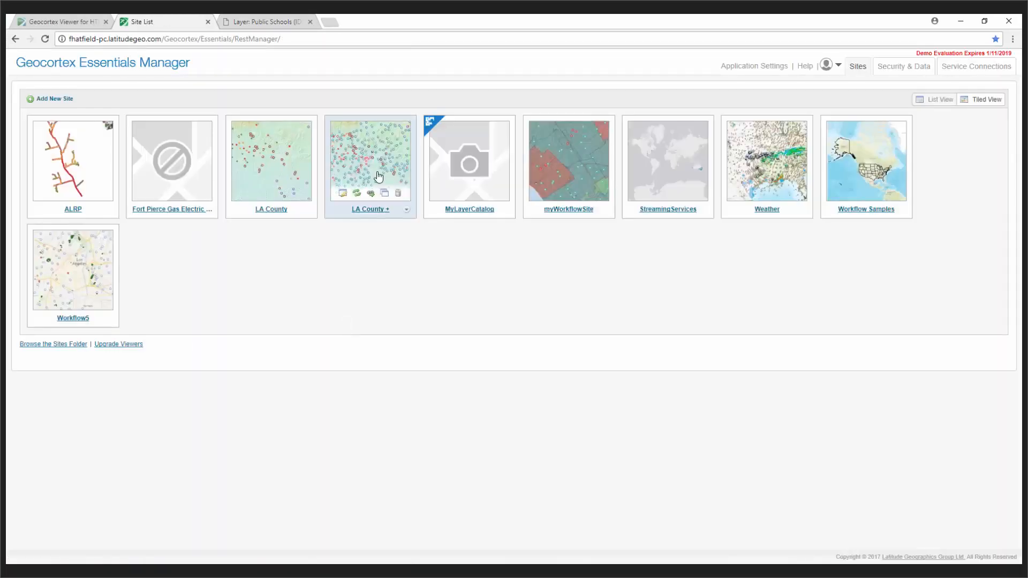
left_click(391, 170)
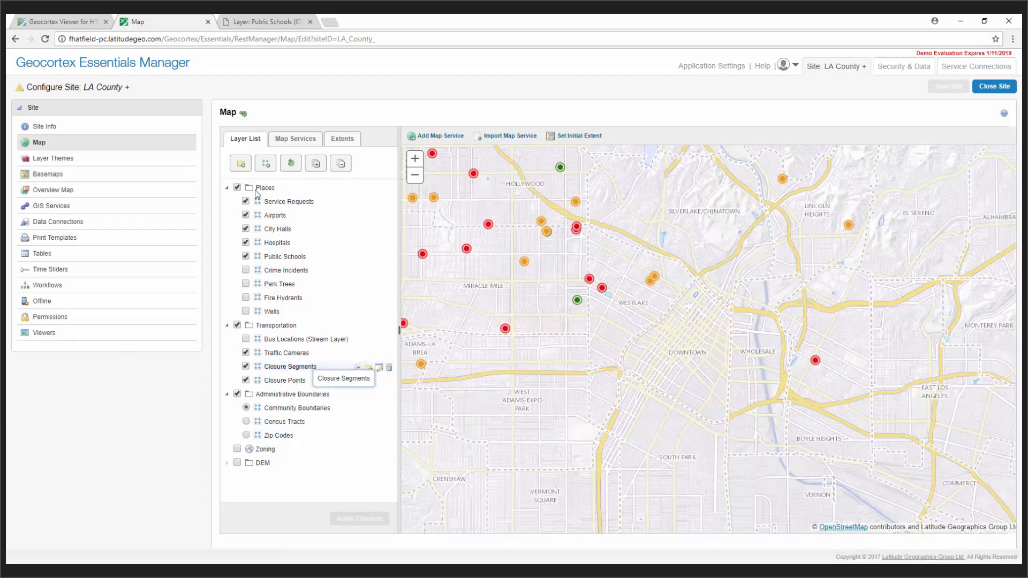
left_click(296, 139)
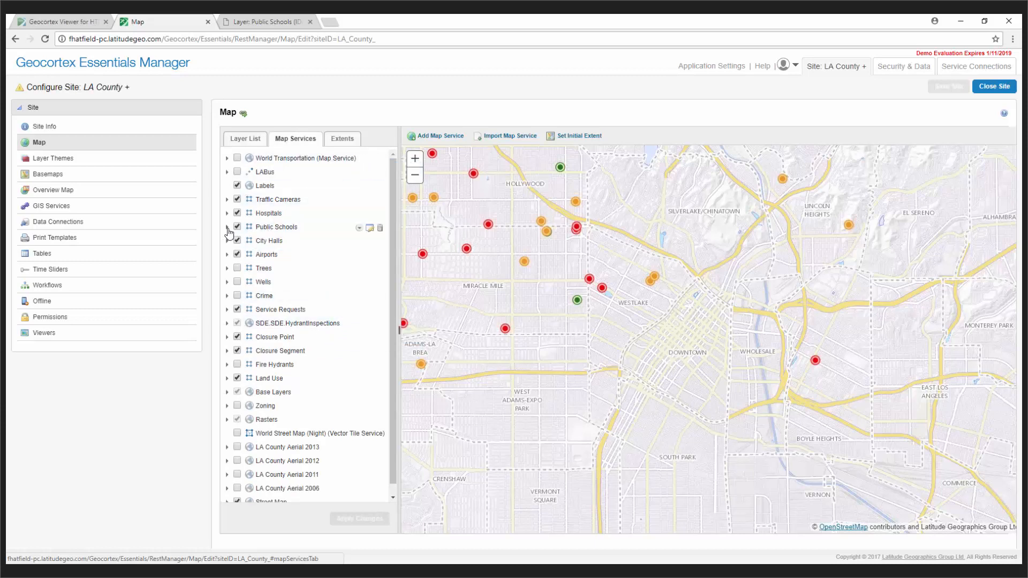
left_click(227, 227)
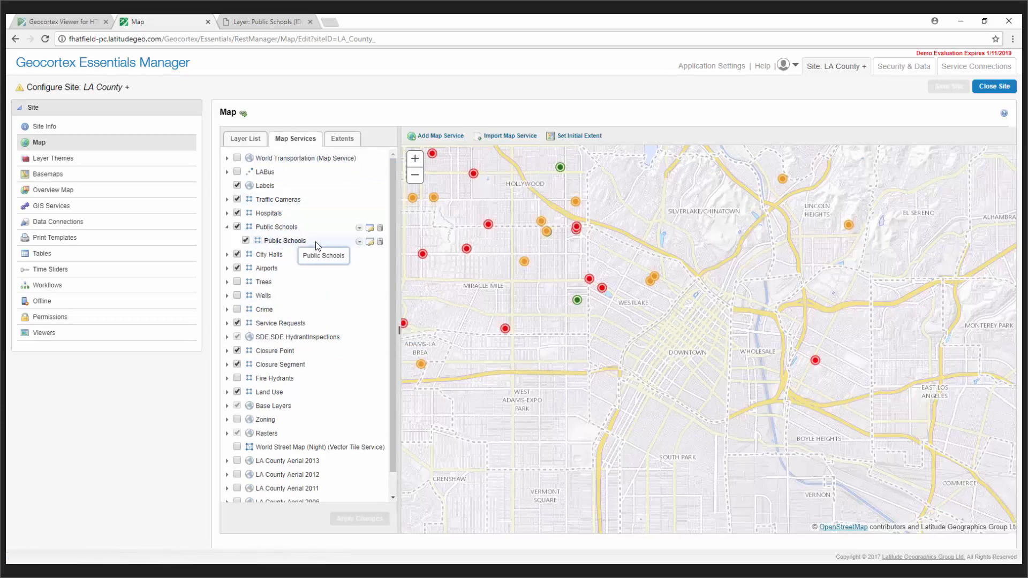
left_click(370, 242)
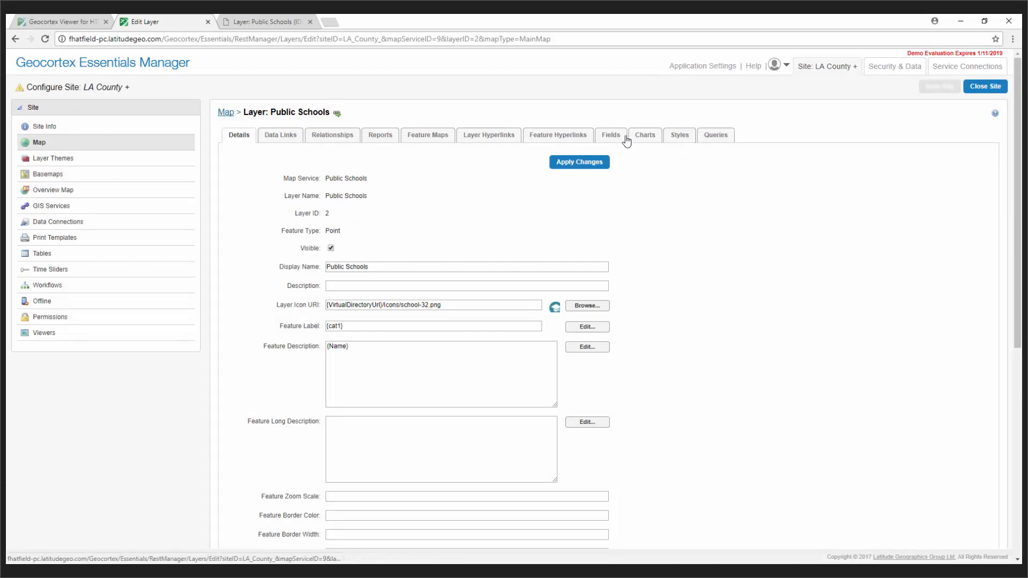
Step: Add a report named 'Local School Report' with feature maps included and data linking off
left_click(382, 135)
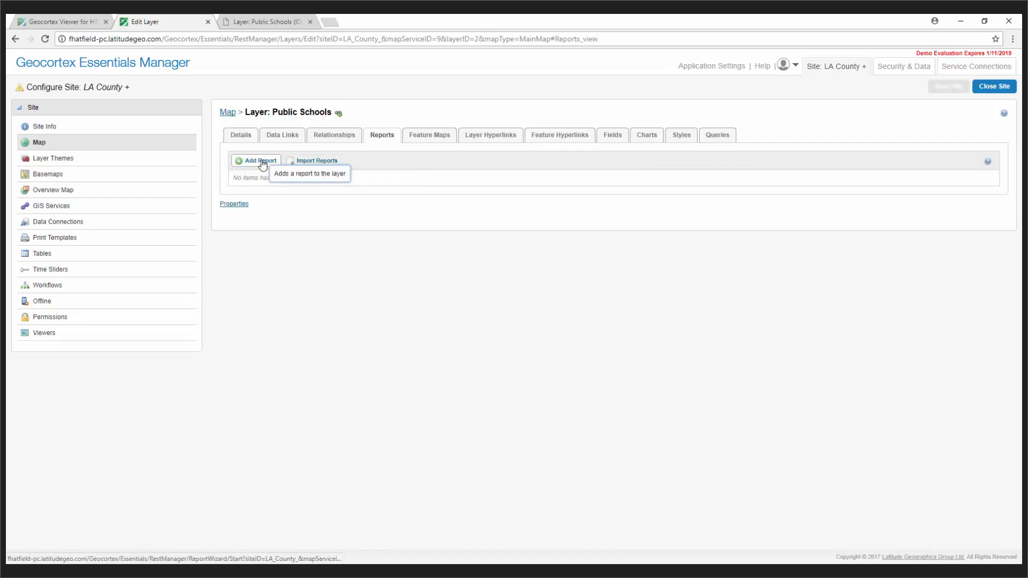
left_click(261, 162)
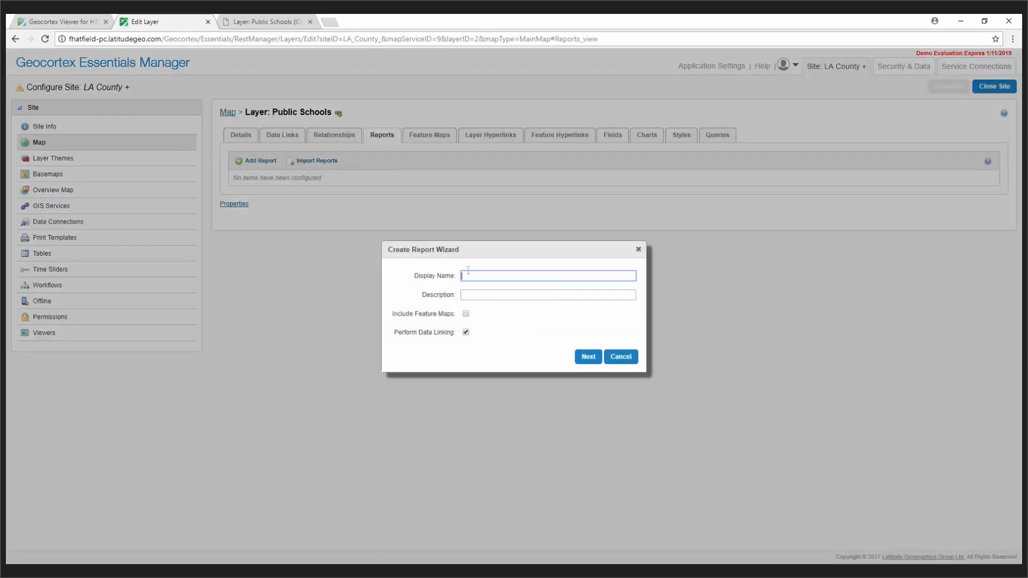
type("Lo")
key("Down")
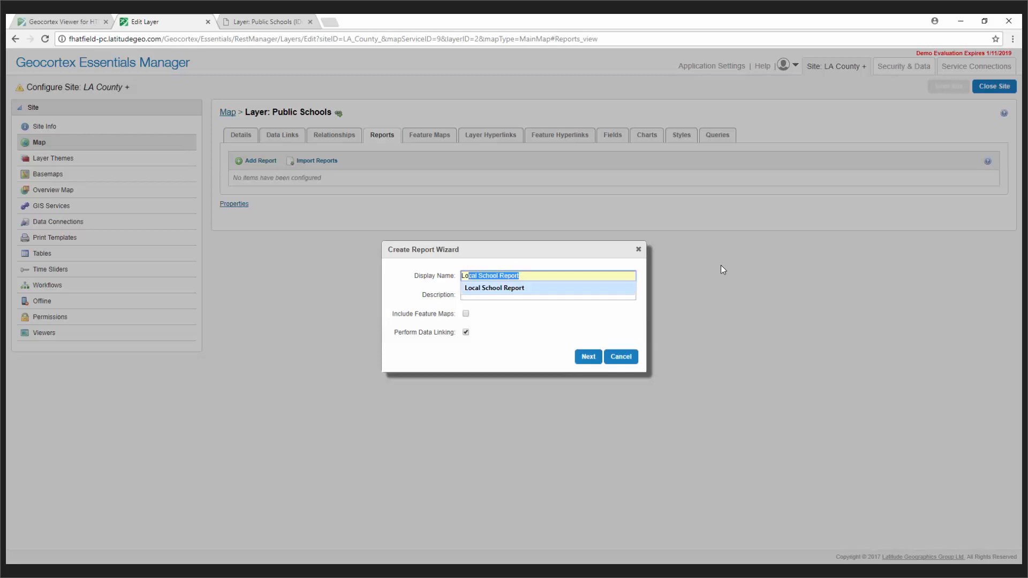
key("Return")
left_click(574, 296)
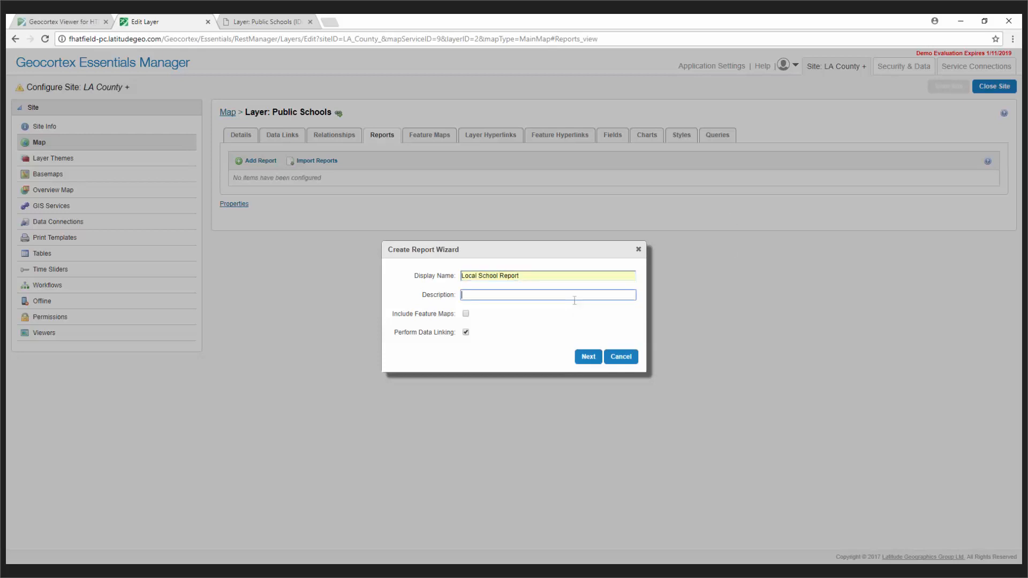
left_click(466, 314)
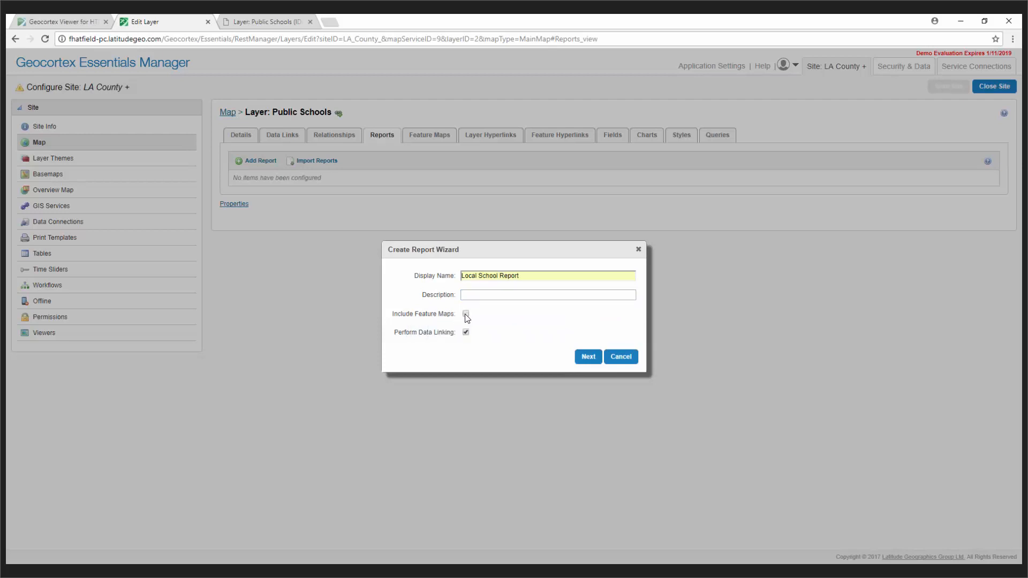
left_click(466, 332)
left_click(587, 358)
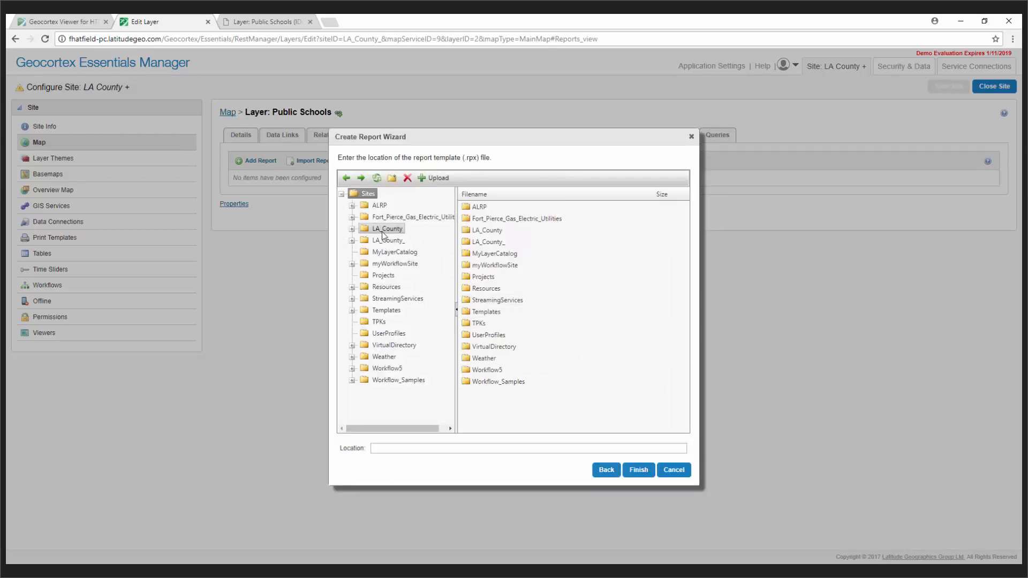
Step: Upload SchoolReport.rpx into the site's Resources/TemplateReports folder as the report template
left_click(352, 241)
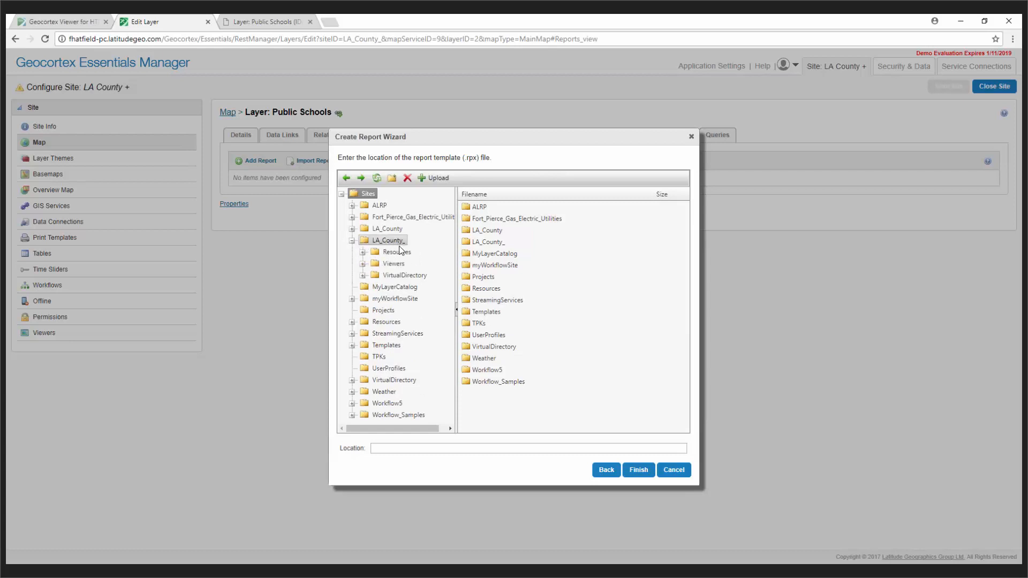
left_click(363, 252)
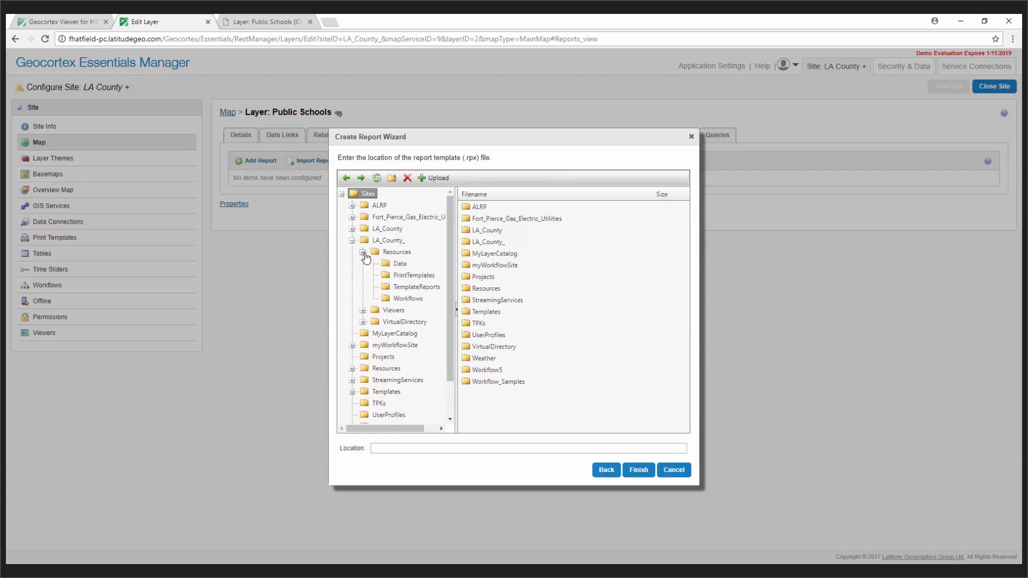
left_click(418, 287)
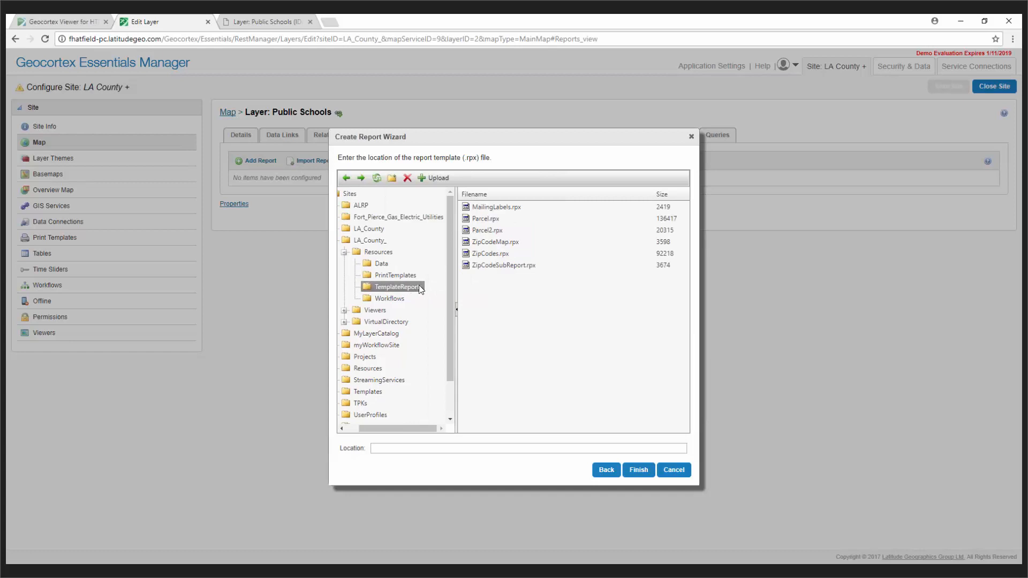
left_click(434, 177)
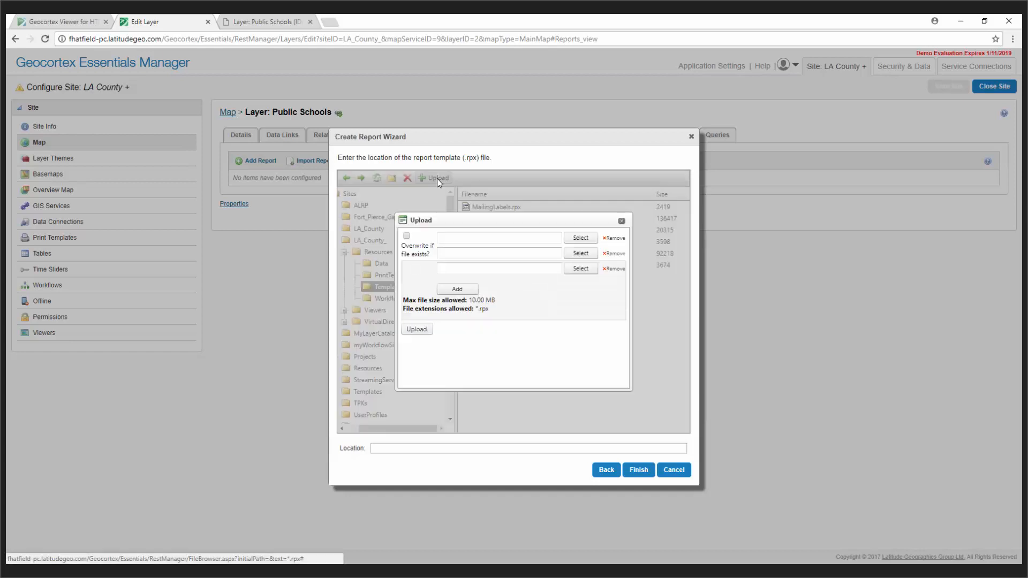
left_click(580, 238)
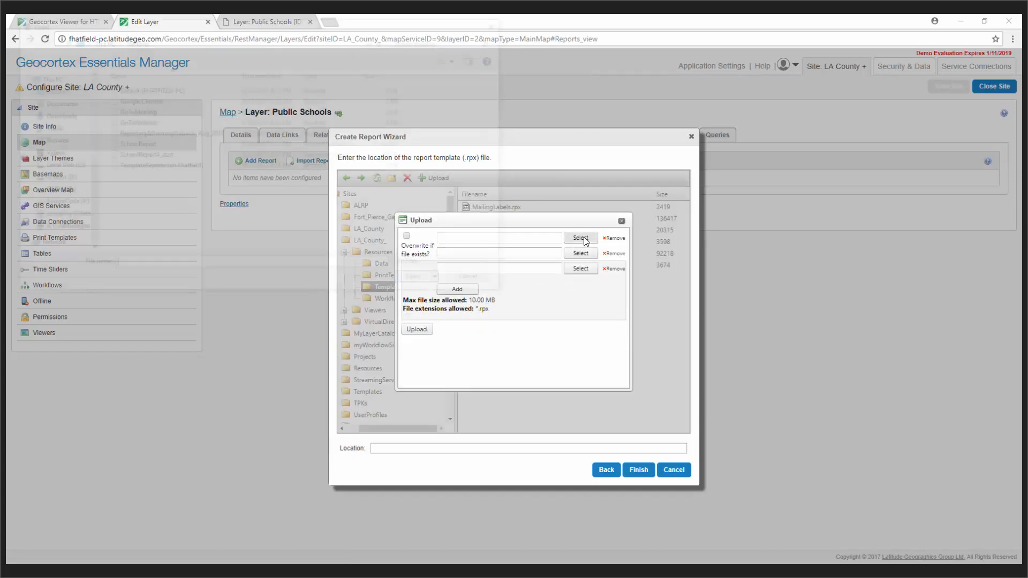
left_click(134, 144)
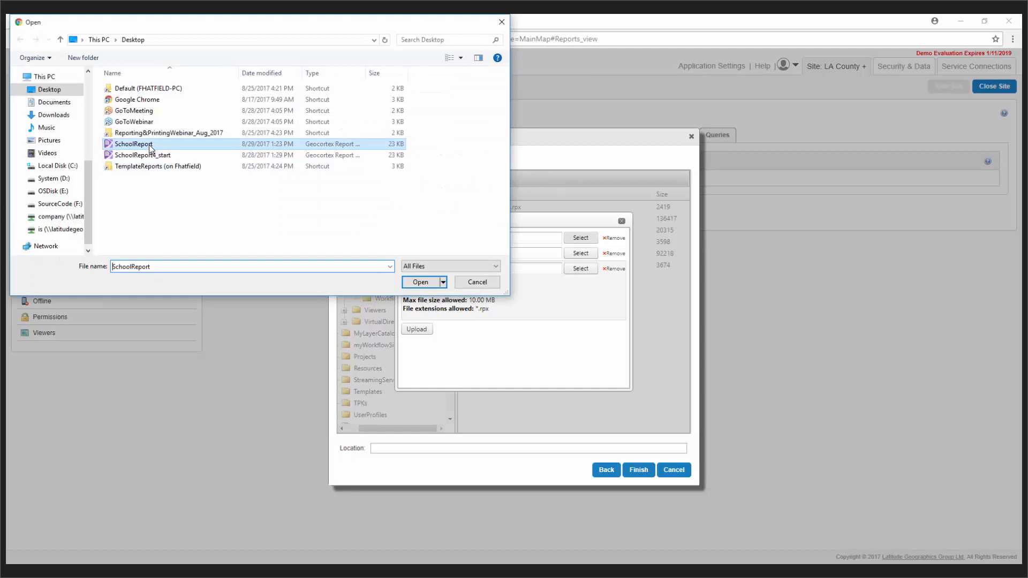
left_click(420, 282)
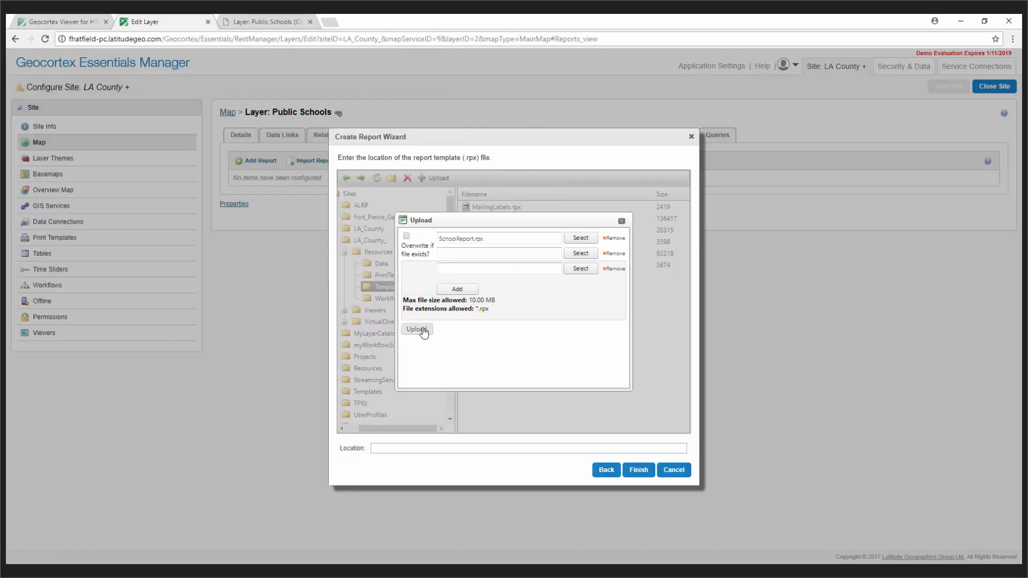
left_click(417, 329)
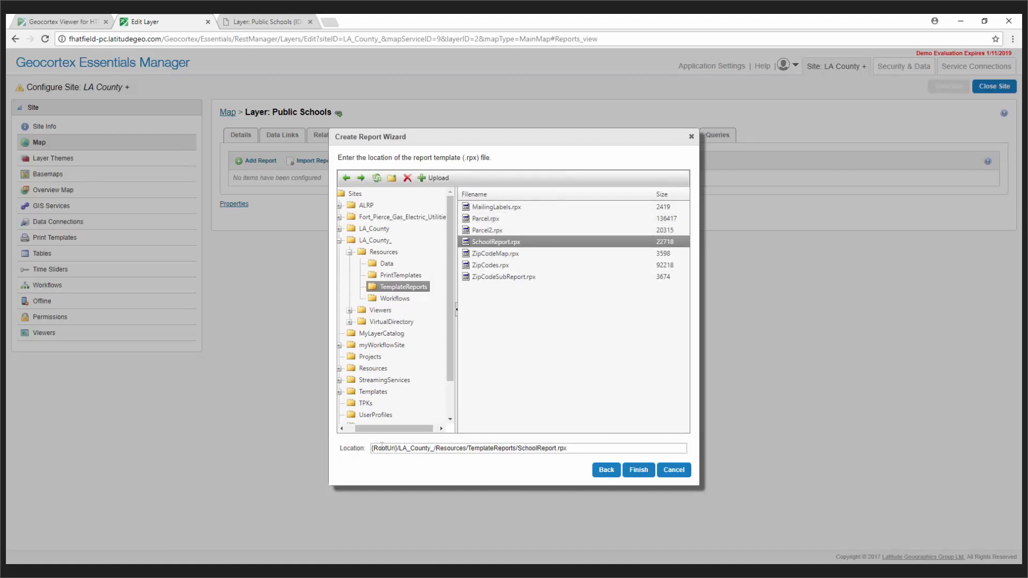
Step: Finish the report wizard, save the site, and return to the map viewer
left_click(638, 470)
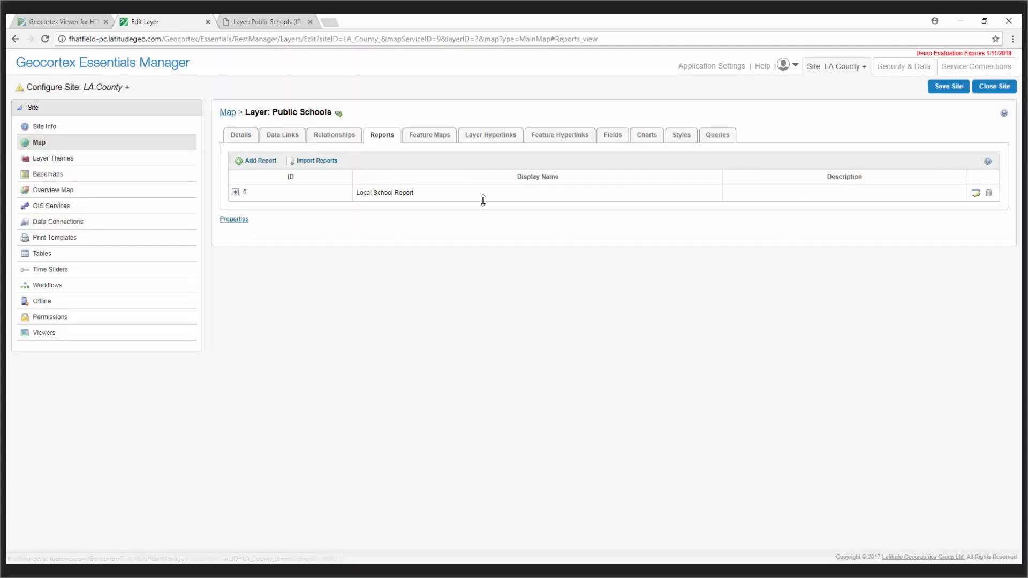
left_click(948, 86)
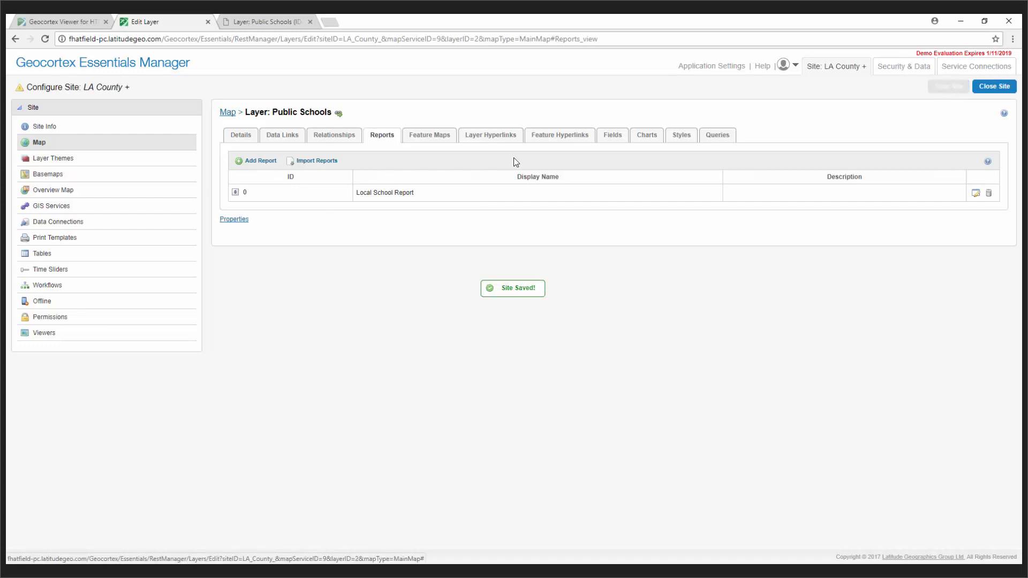
left_click(77, 24)
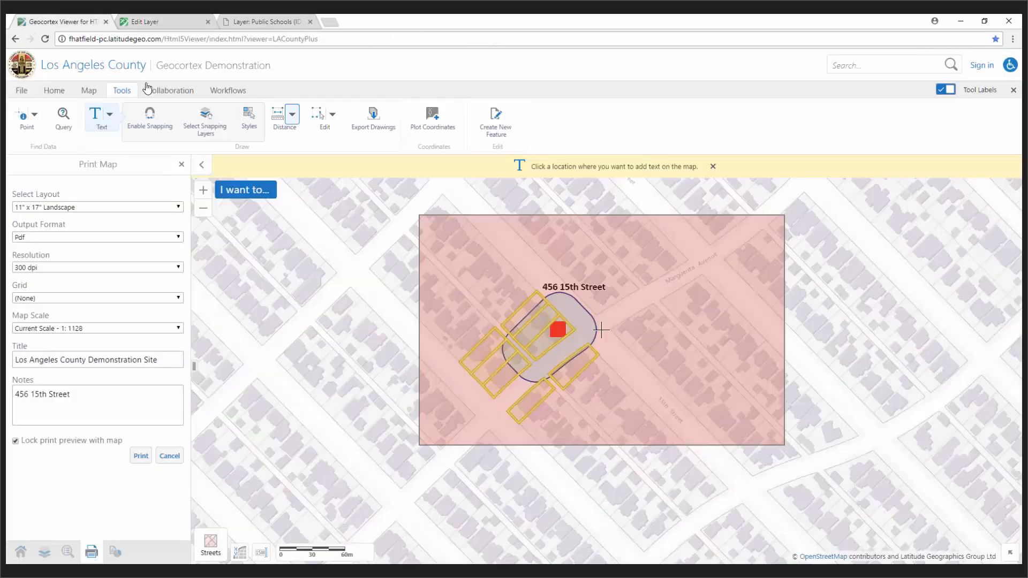
Step: Reload the viewer, zoom into the Mar Vista area, and identify features there
left_click(45, 39)
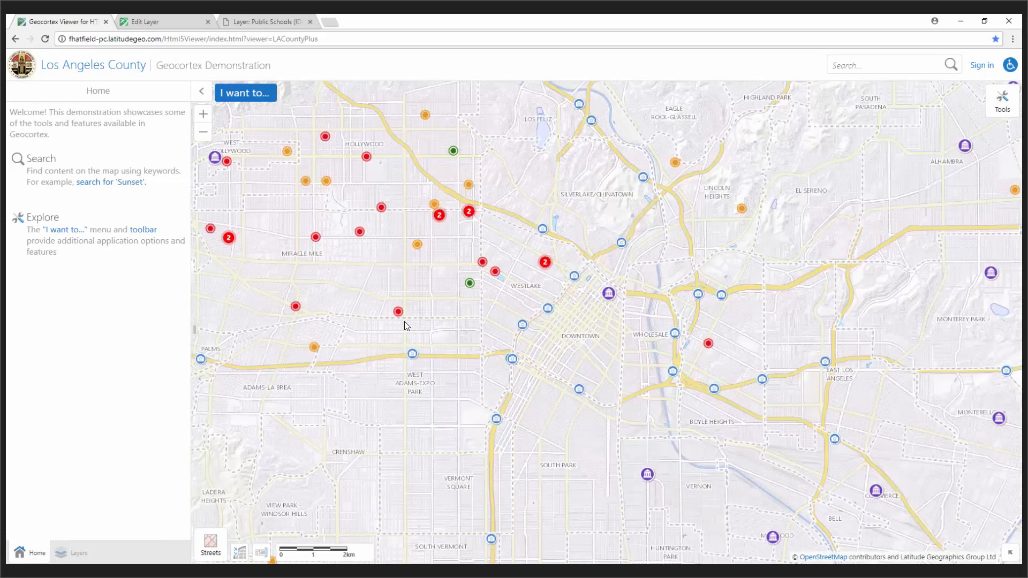
left_click_drag(286, 433, 839, 326)
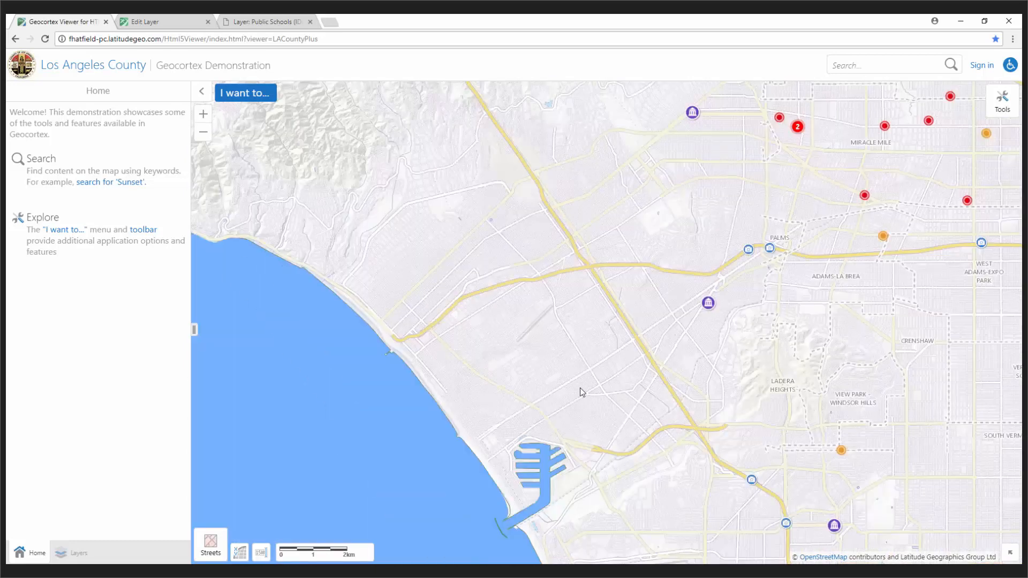
scroll(582, 392, "up", 1)
scroll(637, 382, "up", 1)
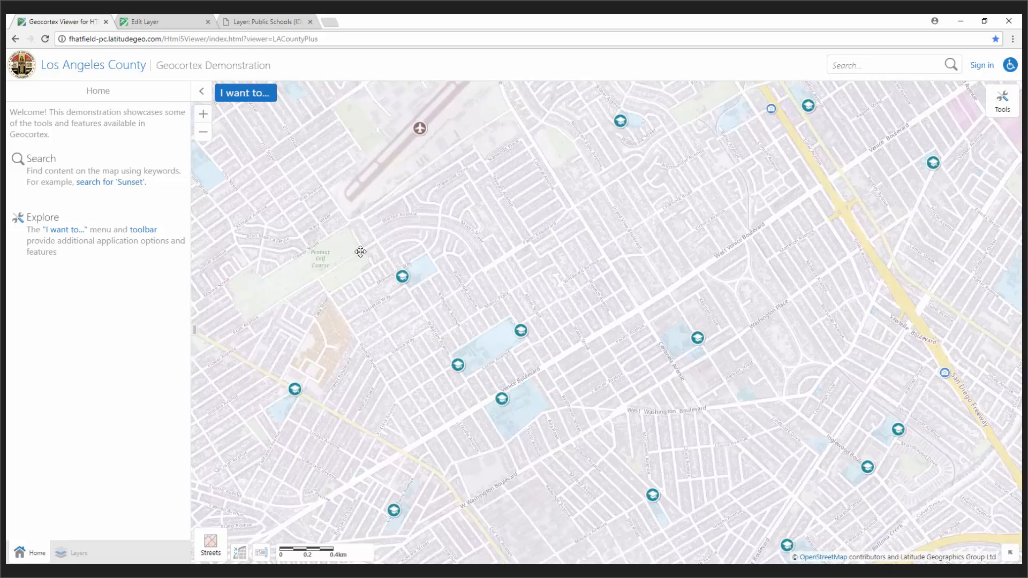
left_click_drag(356, 247, 364, 206)
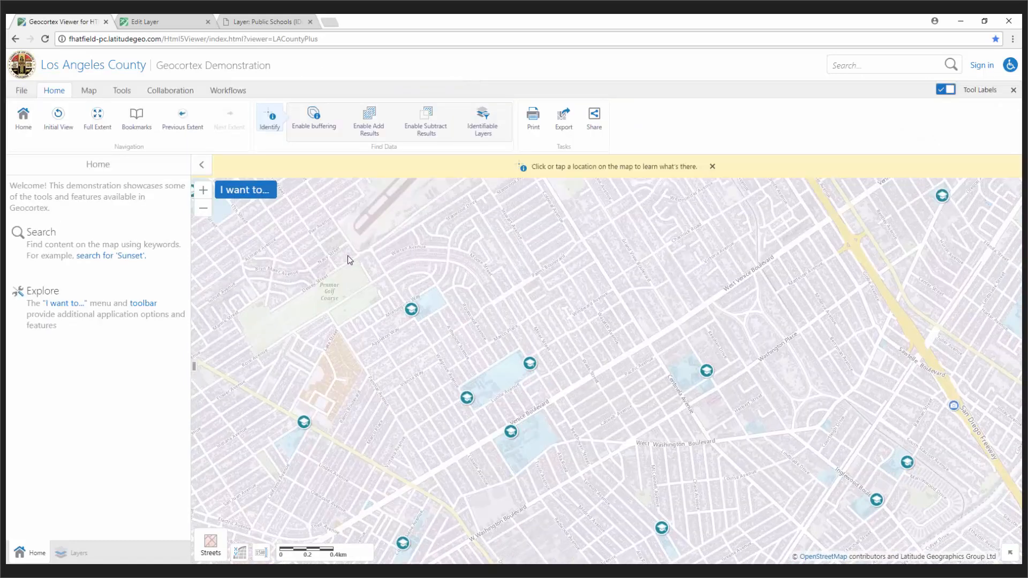
left_click(348, 256)
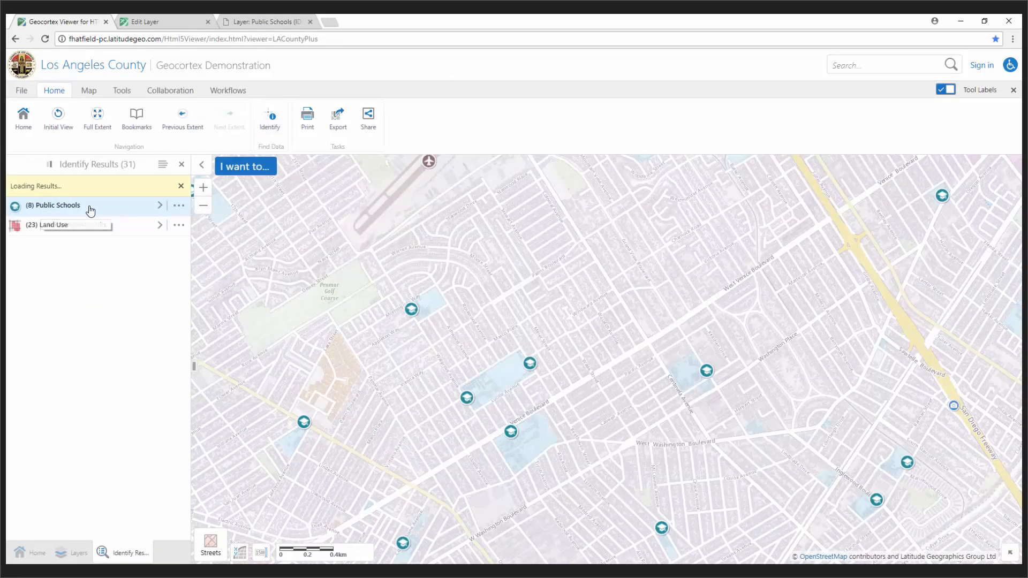
Step: Run the Local School Report on the Public Schools results and open the downloaded PDF
left_click(179, 206)
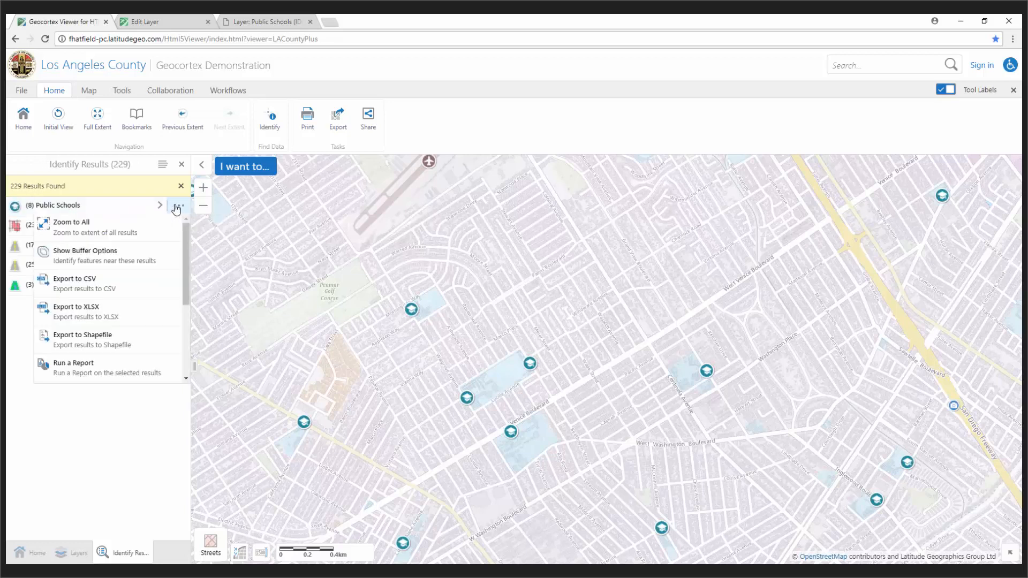
left_click(77, 367)
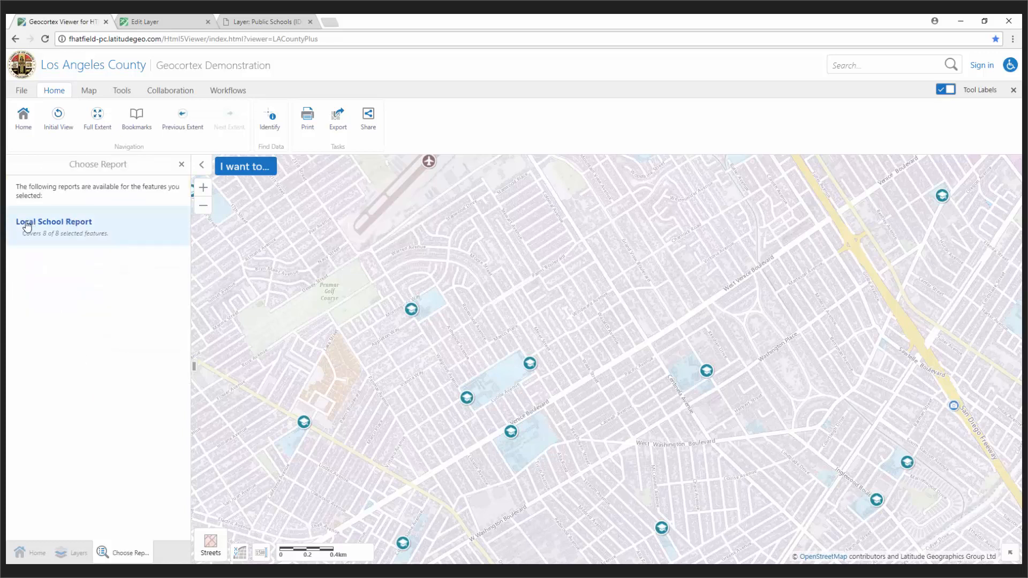
left_click(77, 227)
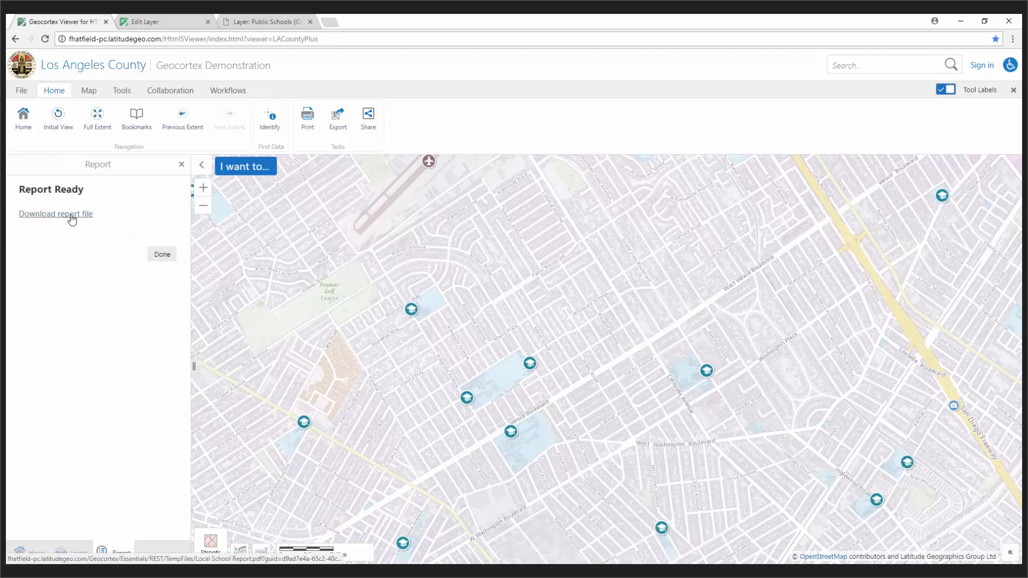
left_click(71, 216)
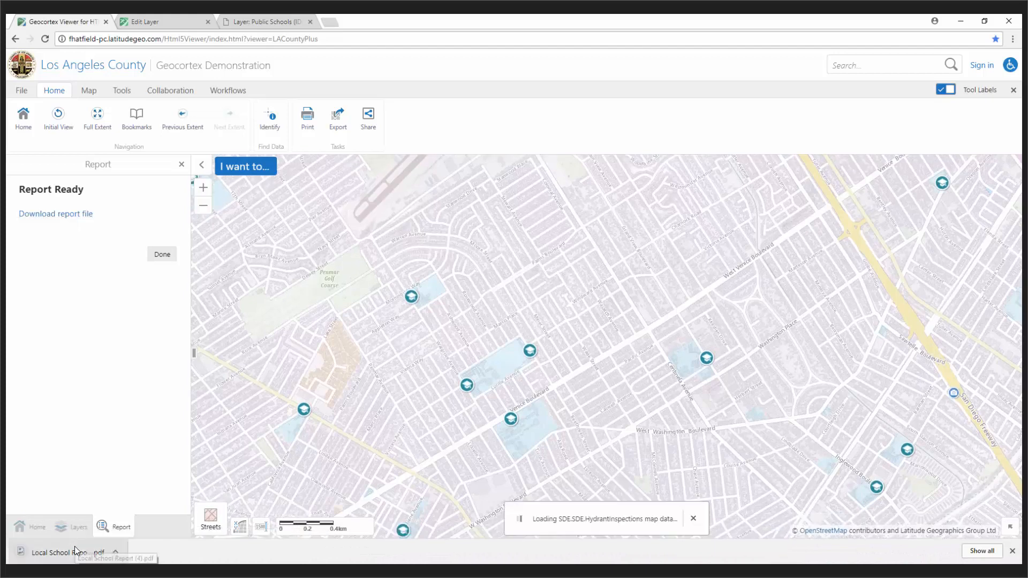
left_click(75, 552)
scroll(641, 232, "down", 2)
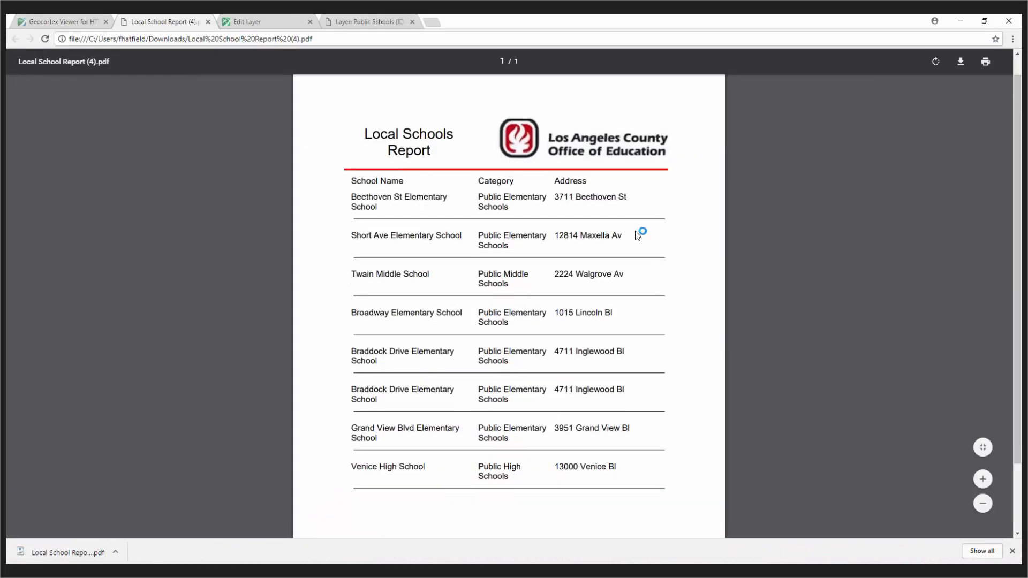
Step: Scroll back to the top of the PDF and bring up the PowerPoint slideshow
scroll(639, 245, "up", 2)
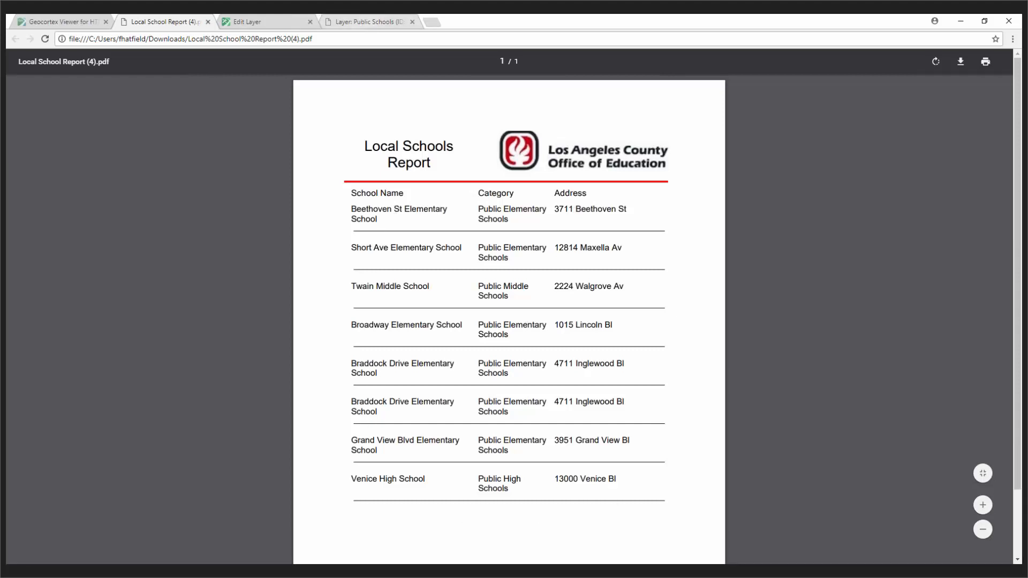
mouse_move(397, 562)
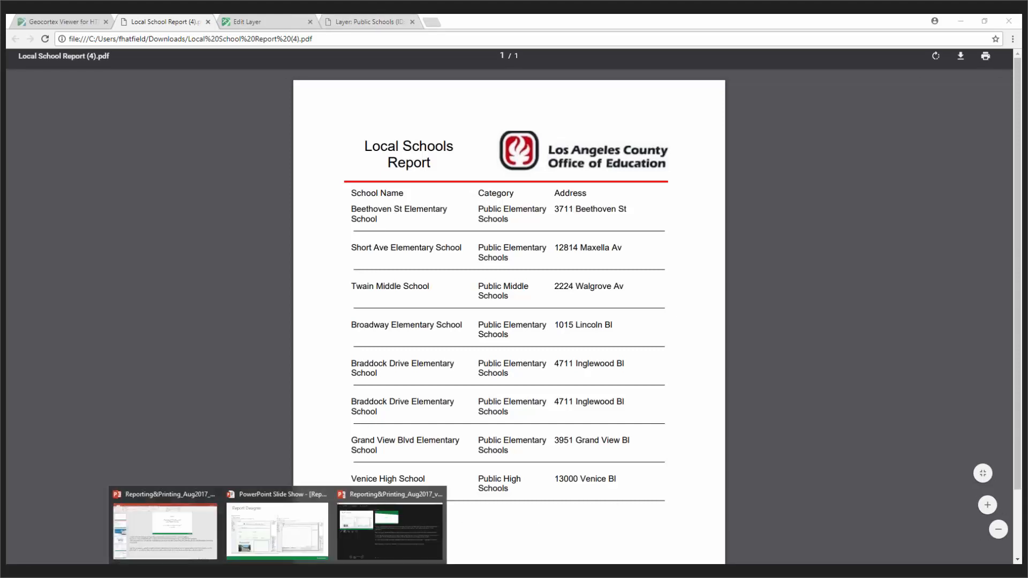
left_click(413, 547)
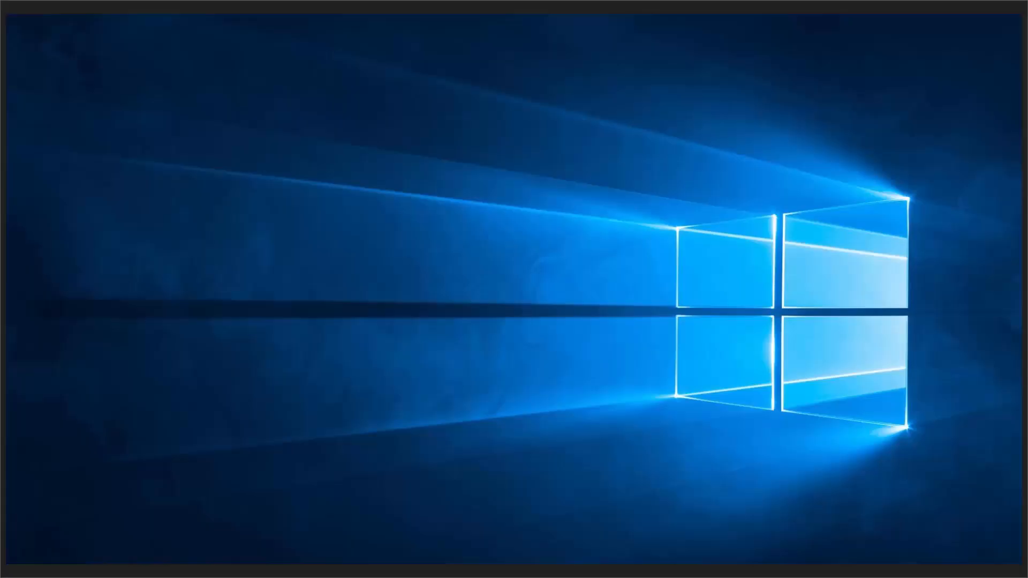
Step: Advance the slideshow two slides, past Demo to the Samples slide
key("Right")
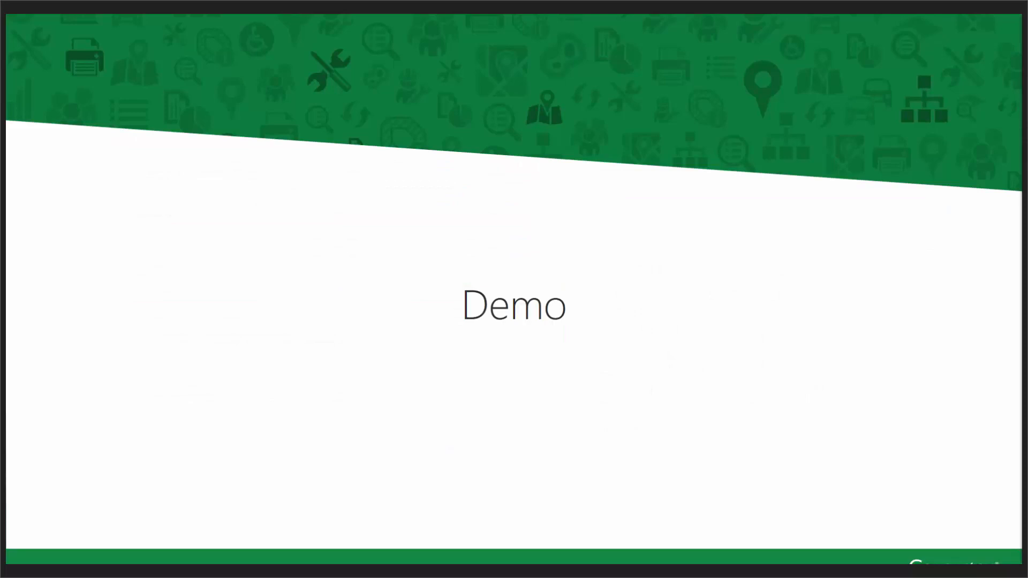
key("Right")
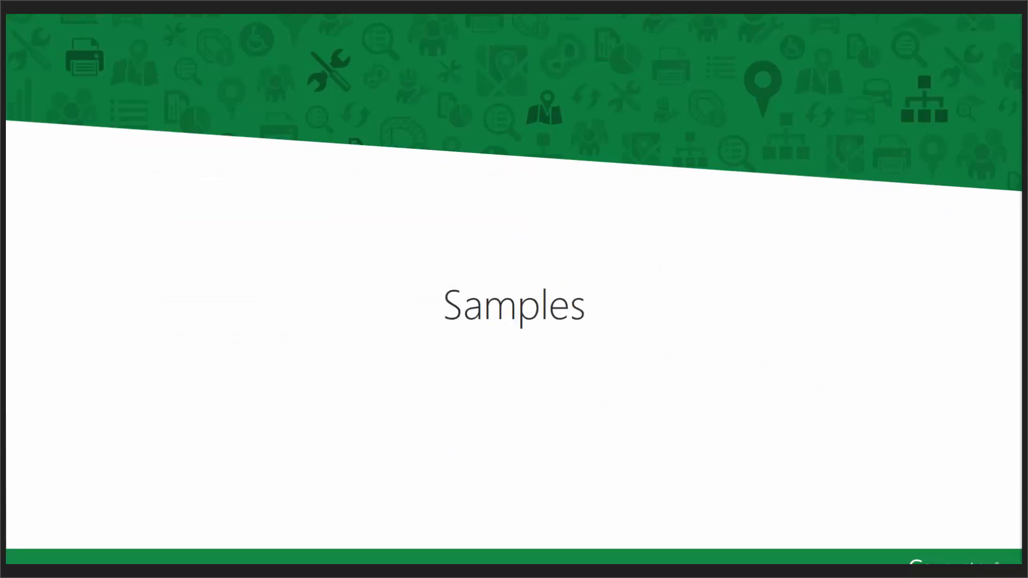